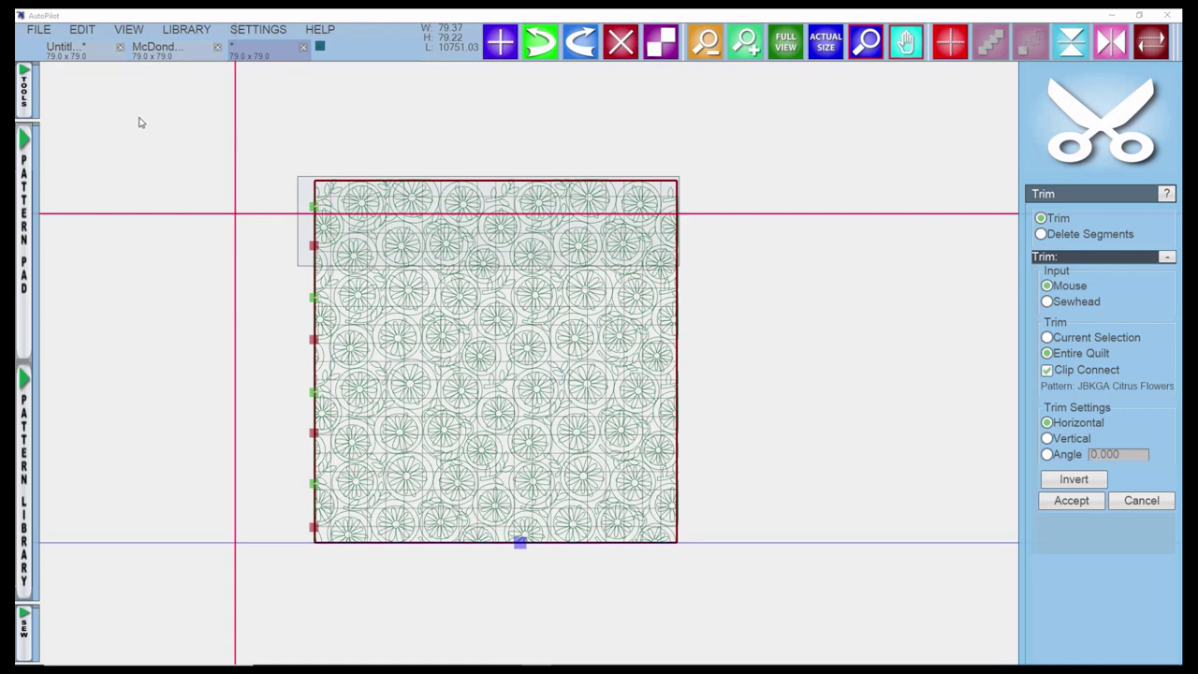
Open the FILE menu on the Citrus Flowers quilt project.
click(38, 31)
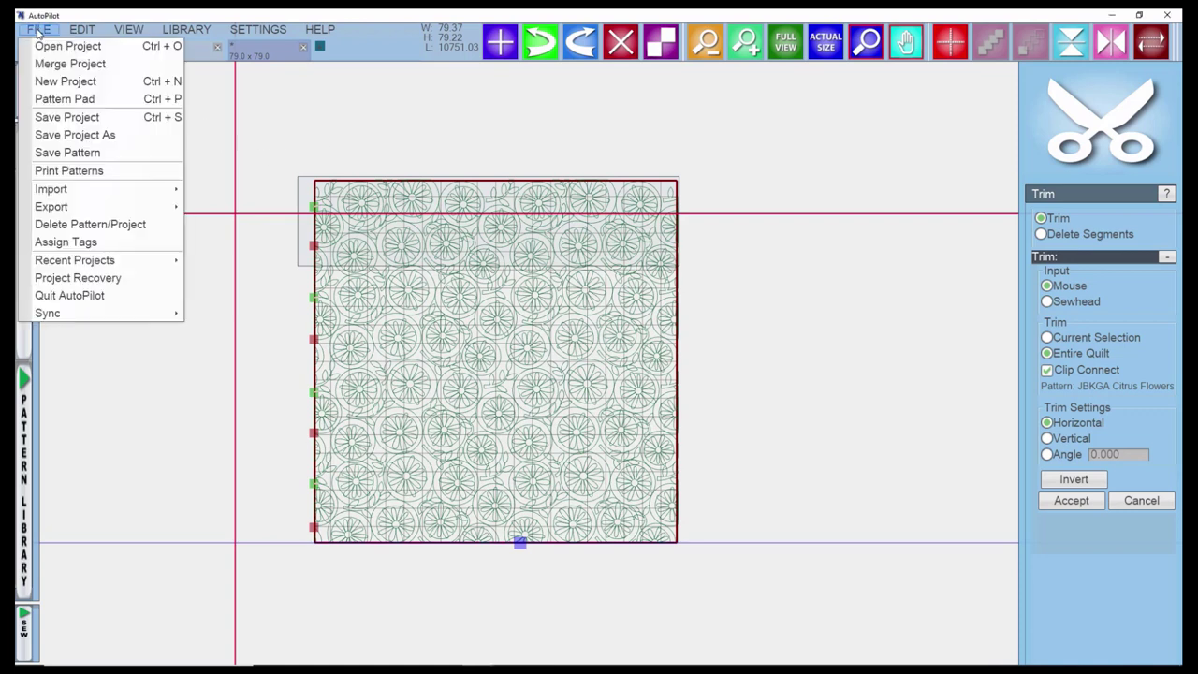
Merge williams t-shirt.AP into the quilt and accept trimming the pattern to the quilt edges.
click(111, 67)
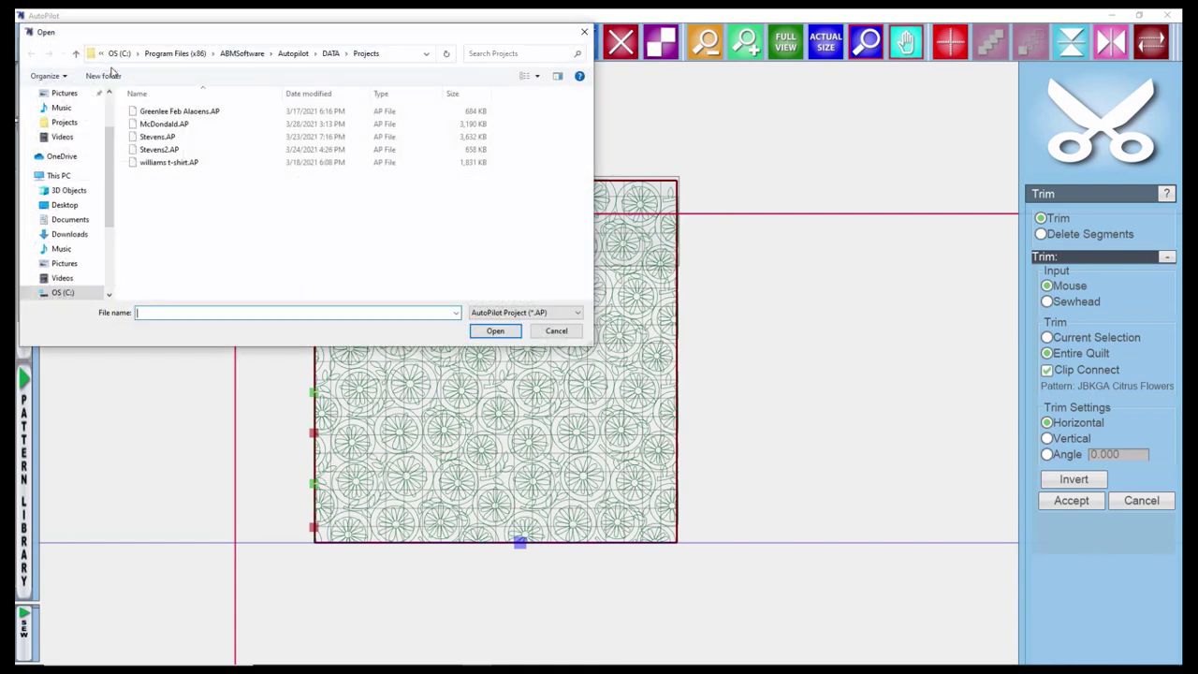
click(164, 163)
click(507, 330)
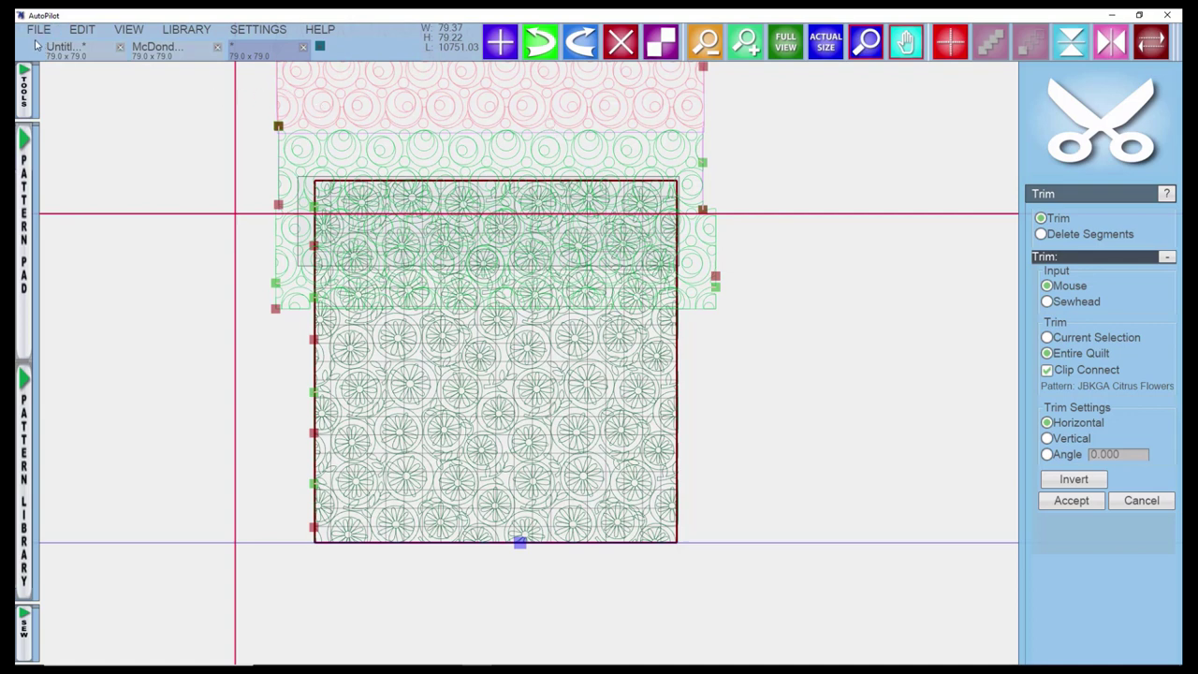
click(1088, 499)
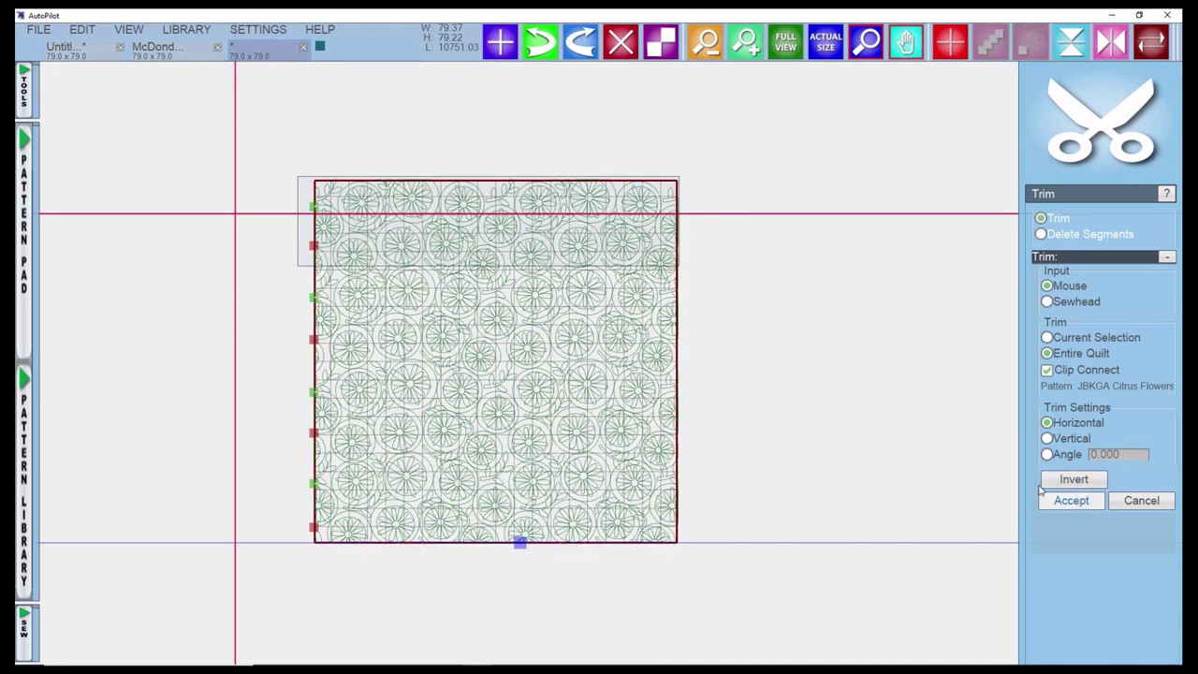
Look over the FILE and HELP menus, then return to the FILE menu.
click(40, 31)
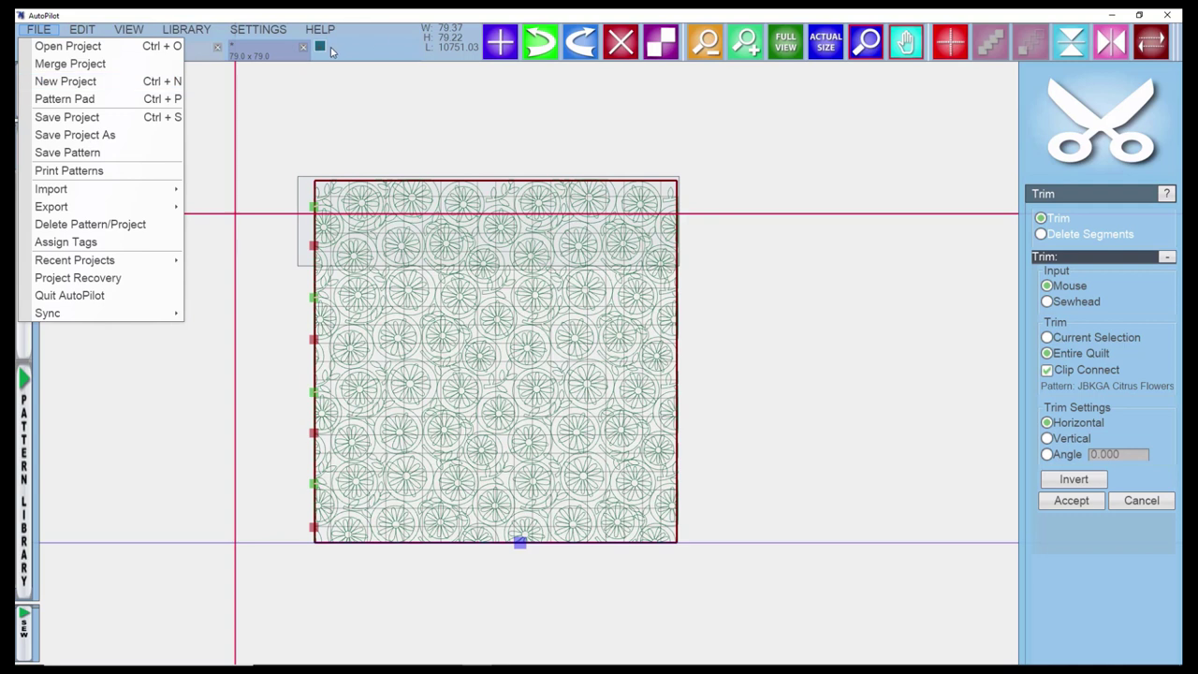
mouse_move(319, 31)
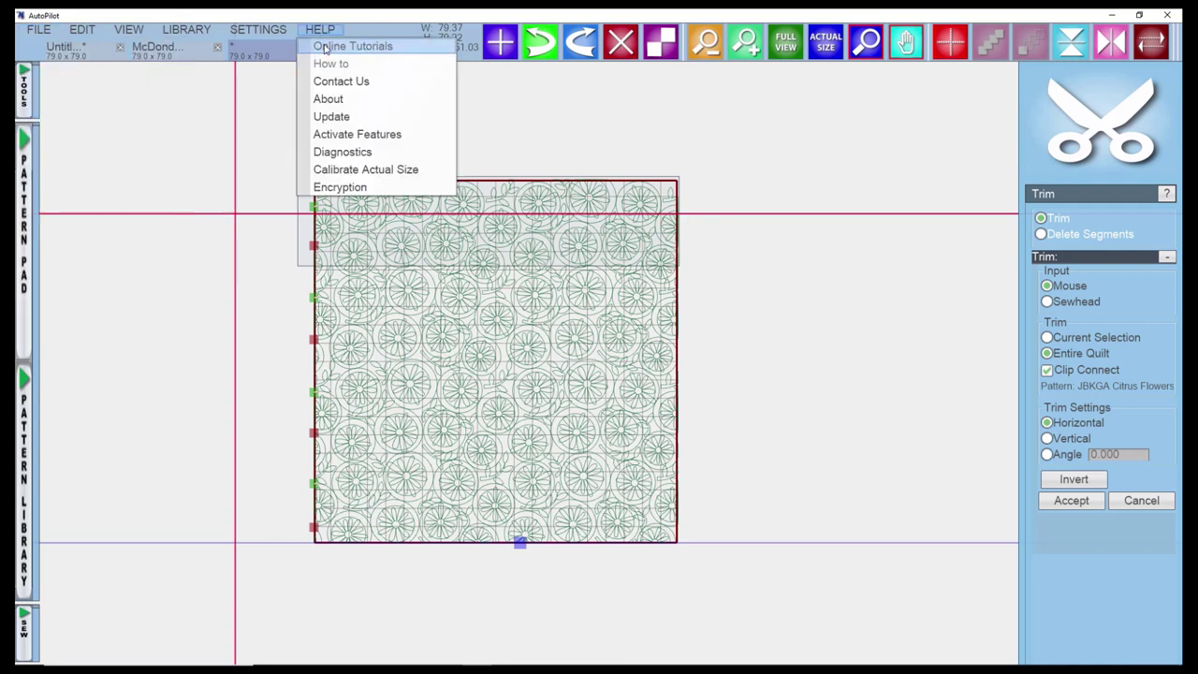
click(216, 125)
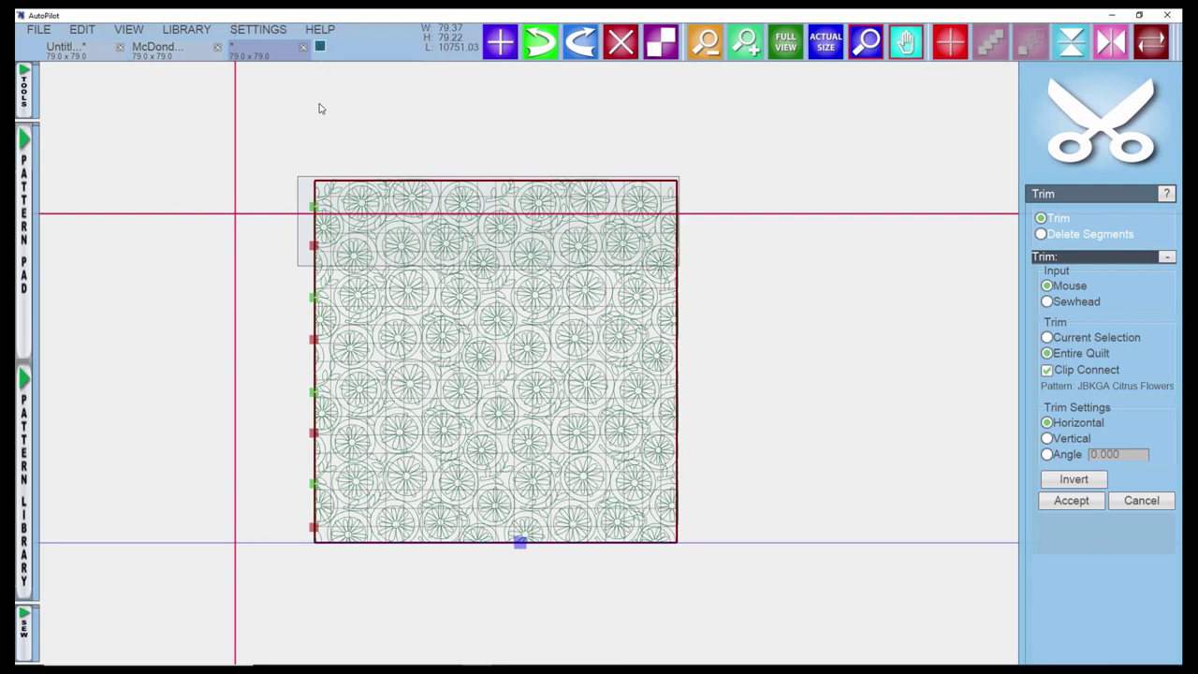
click(39, 29)
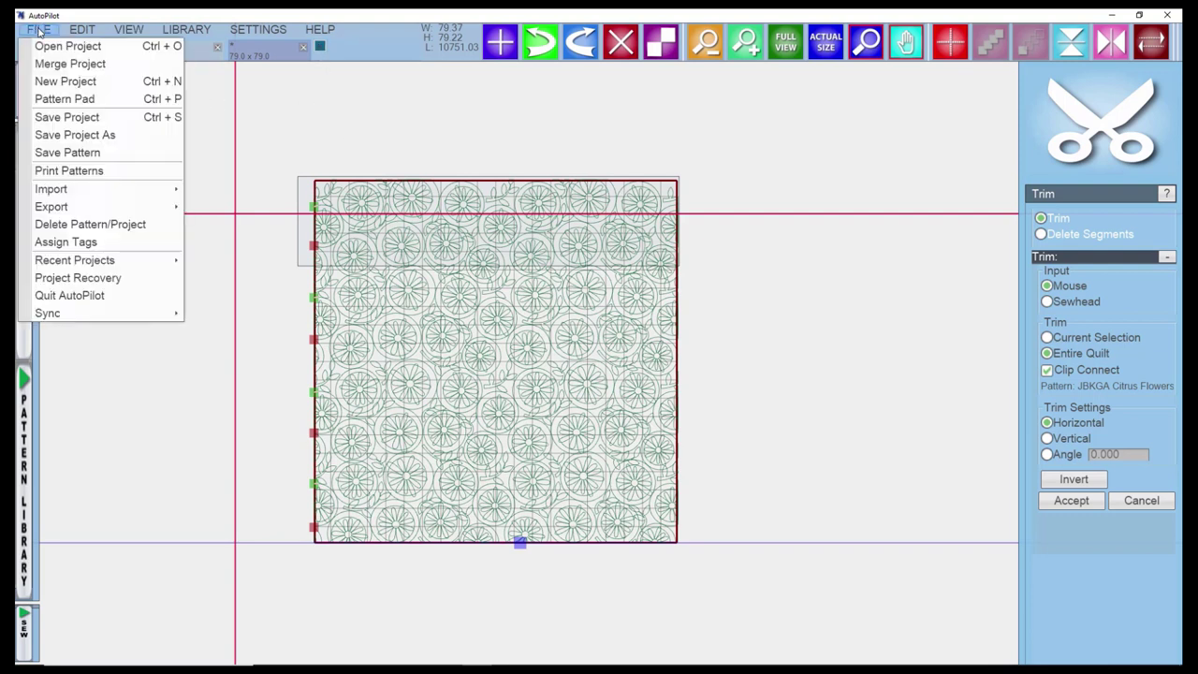
Open the Pattern Pad with its library, close the library, and bring up FILE again.
click(75, 99)
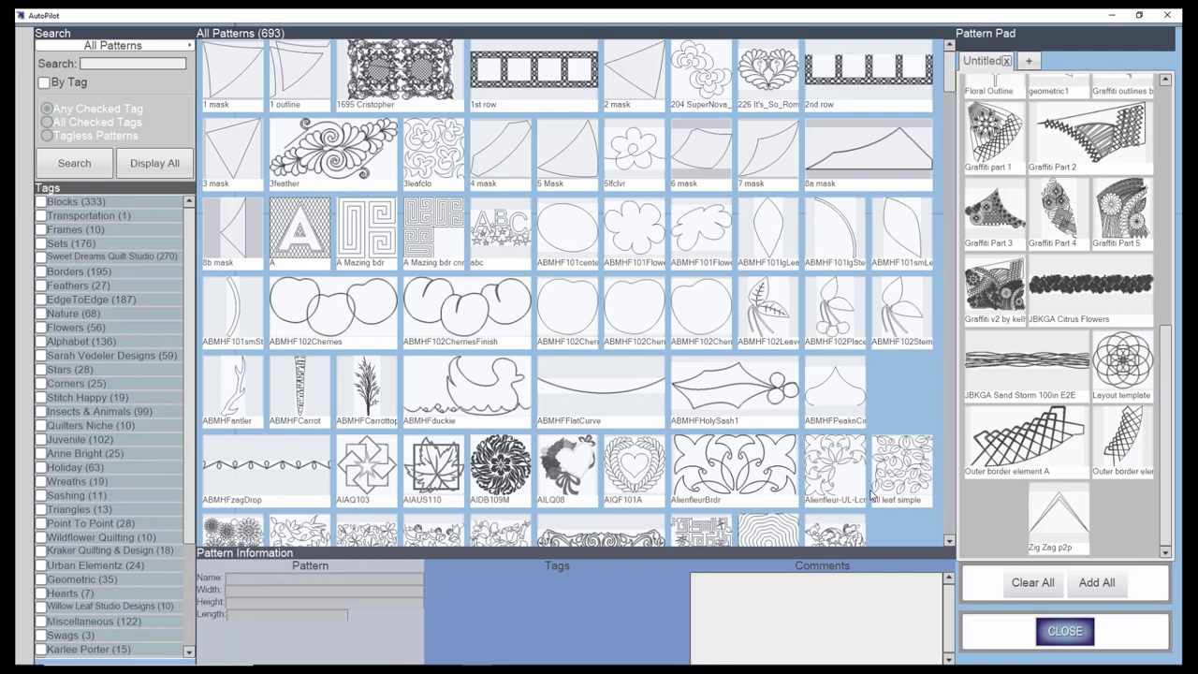
click(1064, 630)
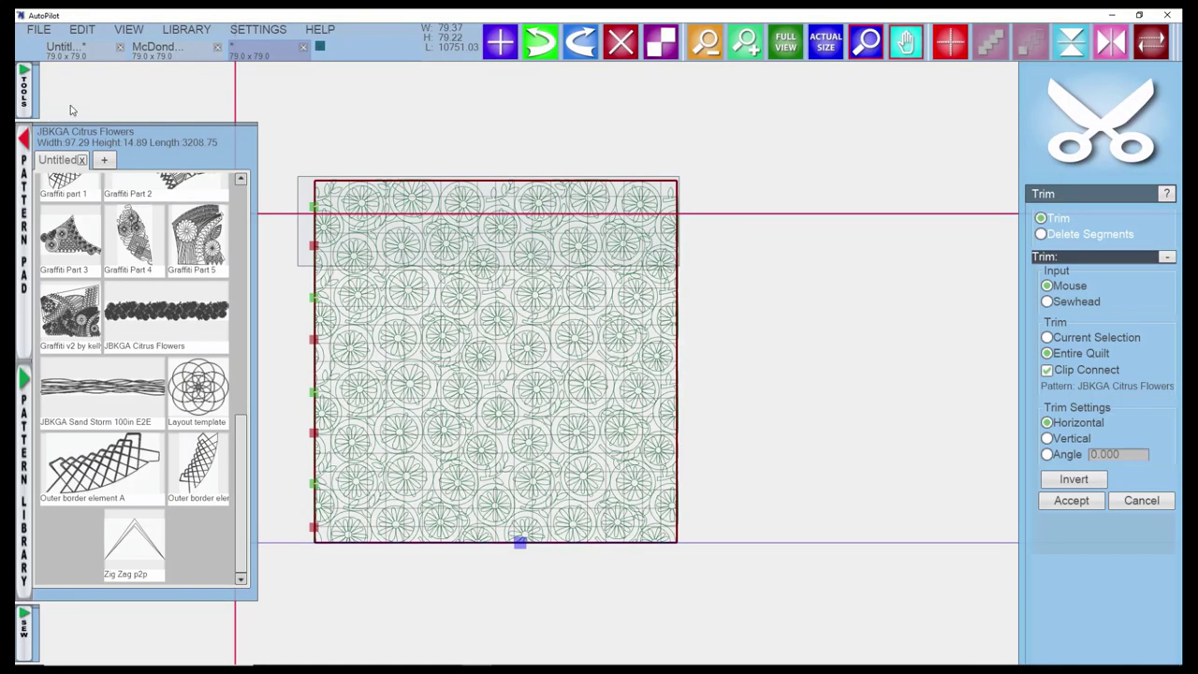
click(37, 30)
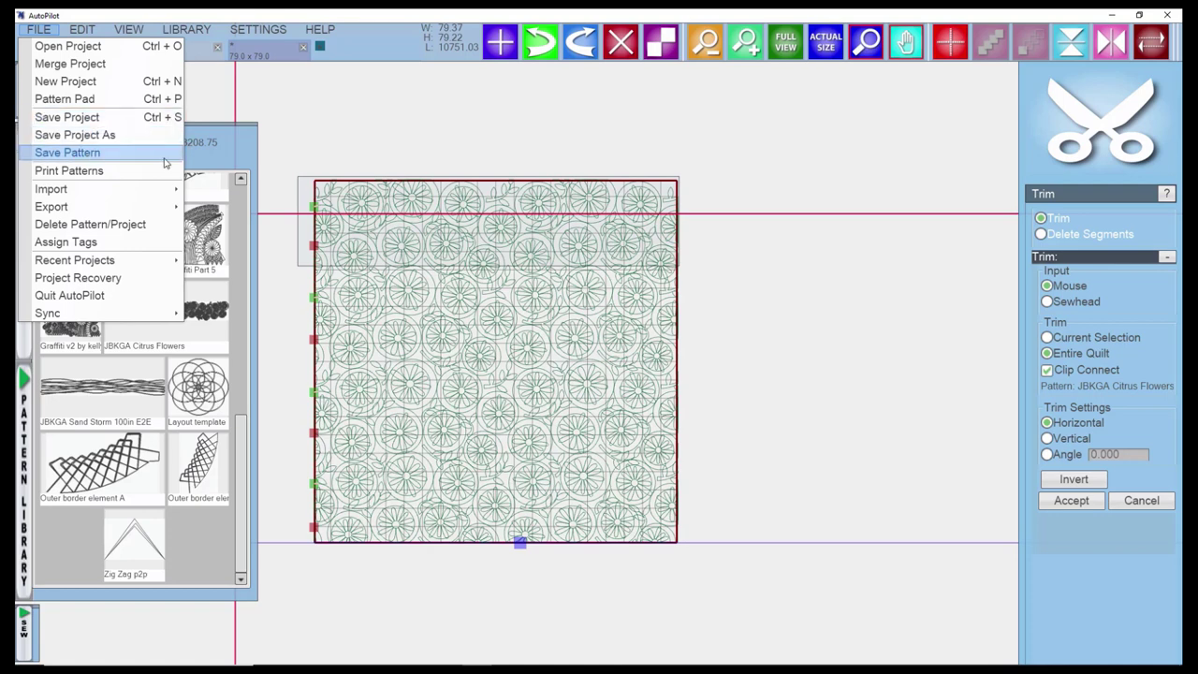
Select the top row of the flower pattern with the TOOLS Transform tool.
click(342, 226)
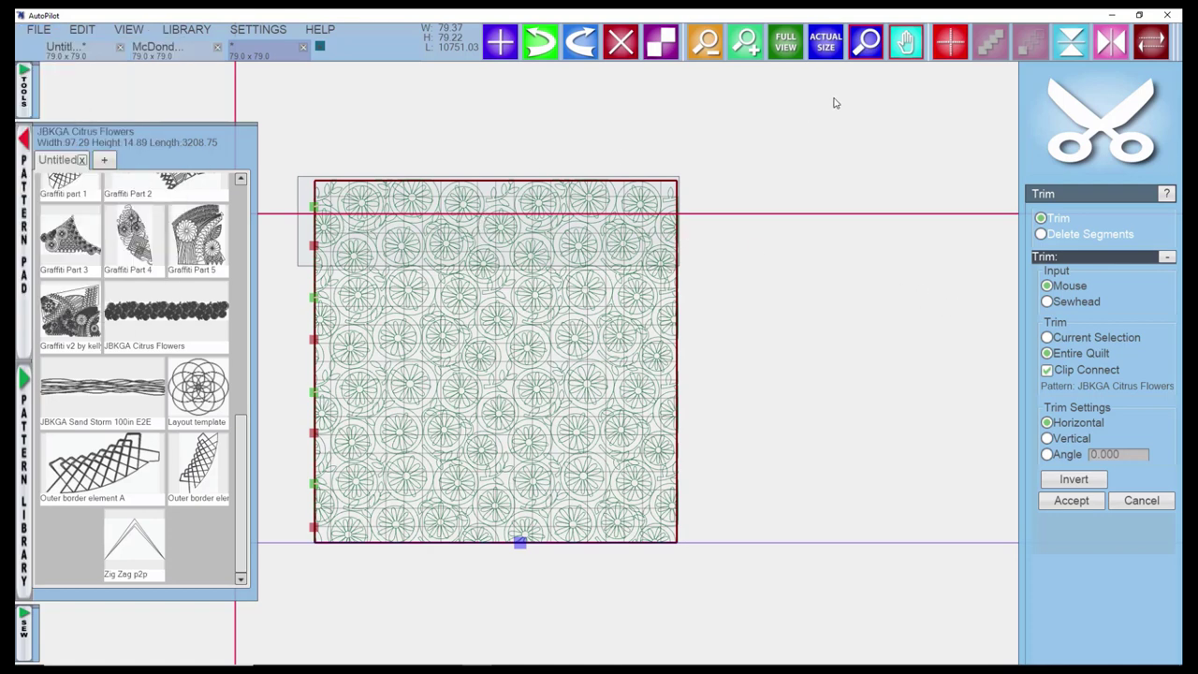
click(23, 100)
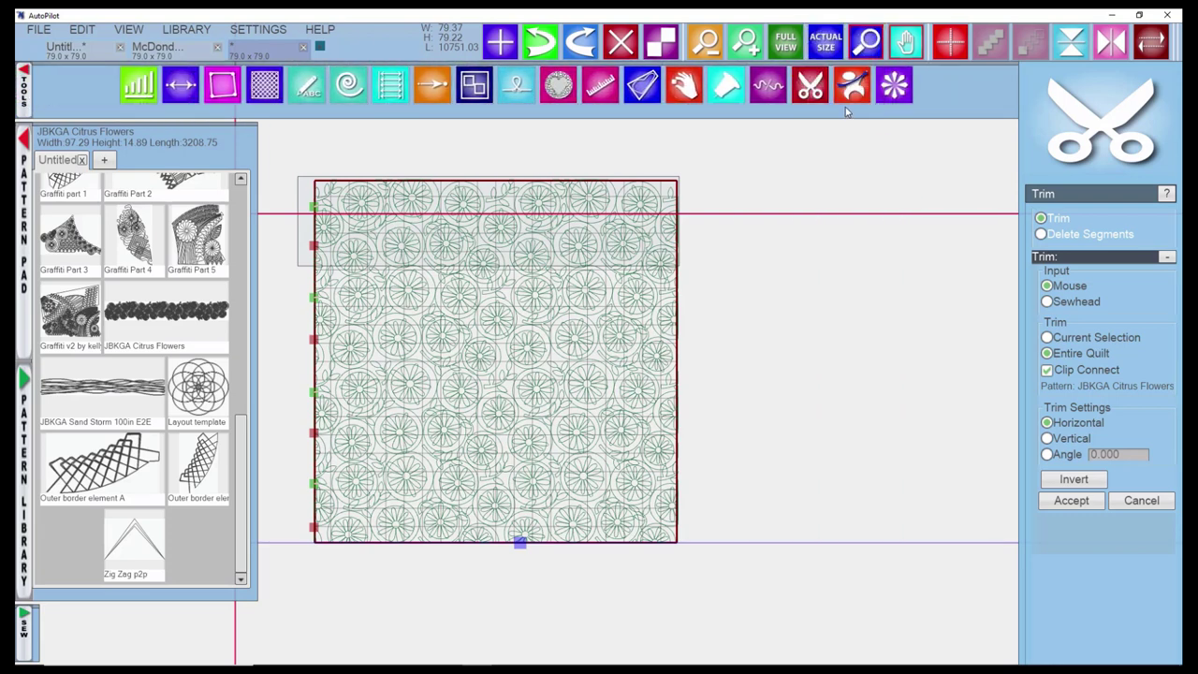
click(847, 92)
click(634, 247)
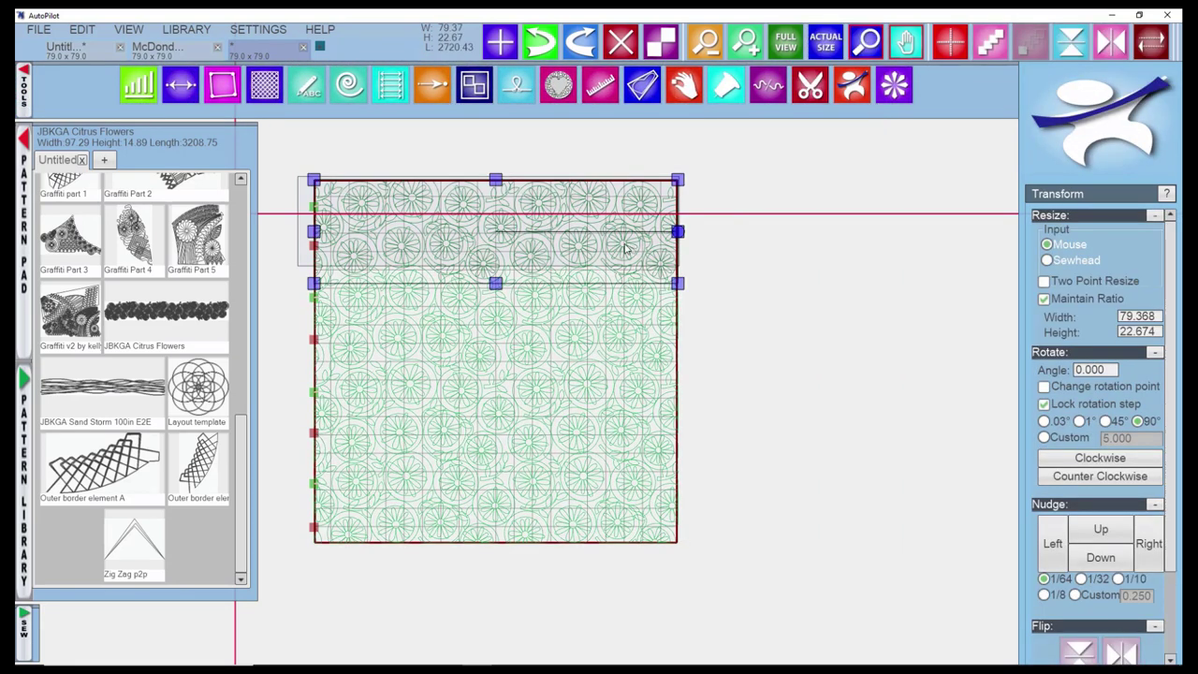
Start Save Pattern for the selection, cancel it, and return to the FILE menu.
click(40, 32)
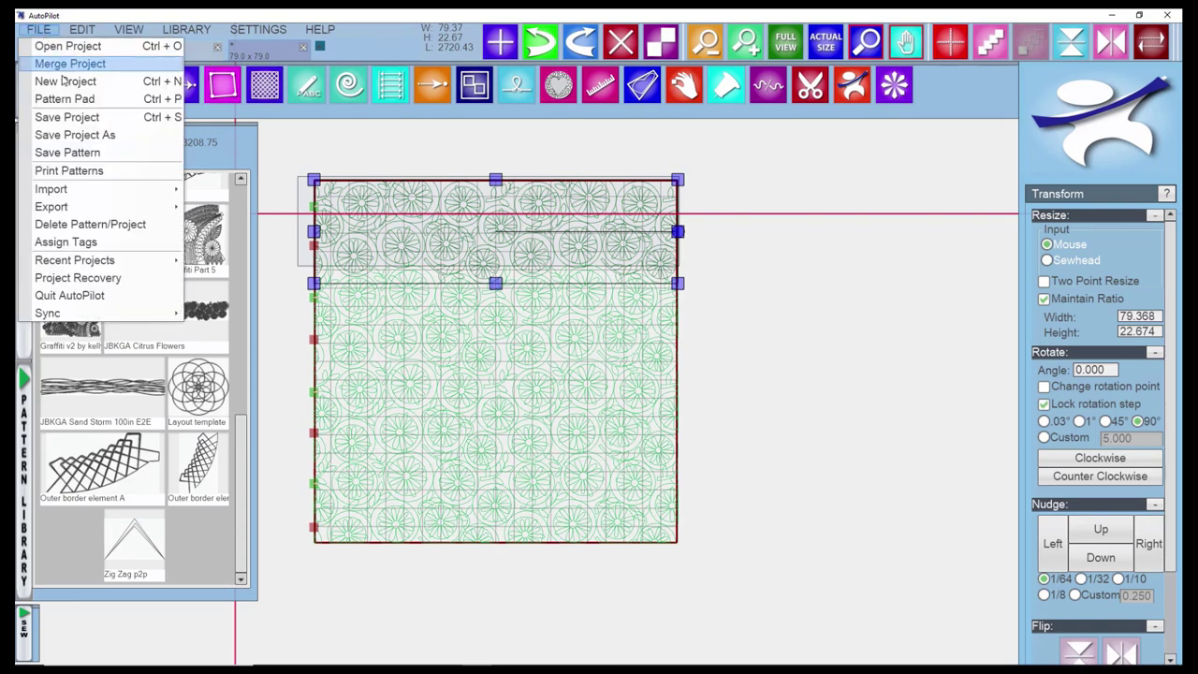
click(88, 153)
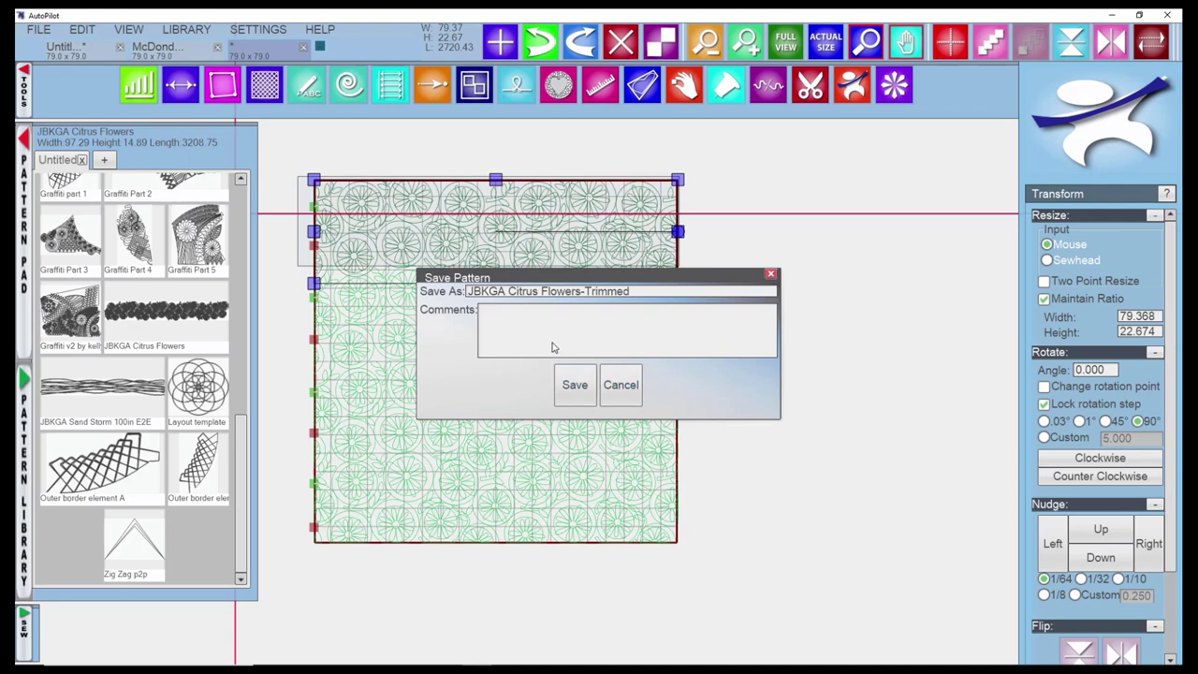
click(771, 277)
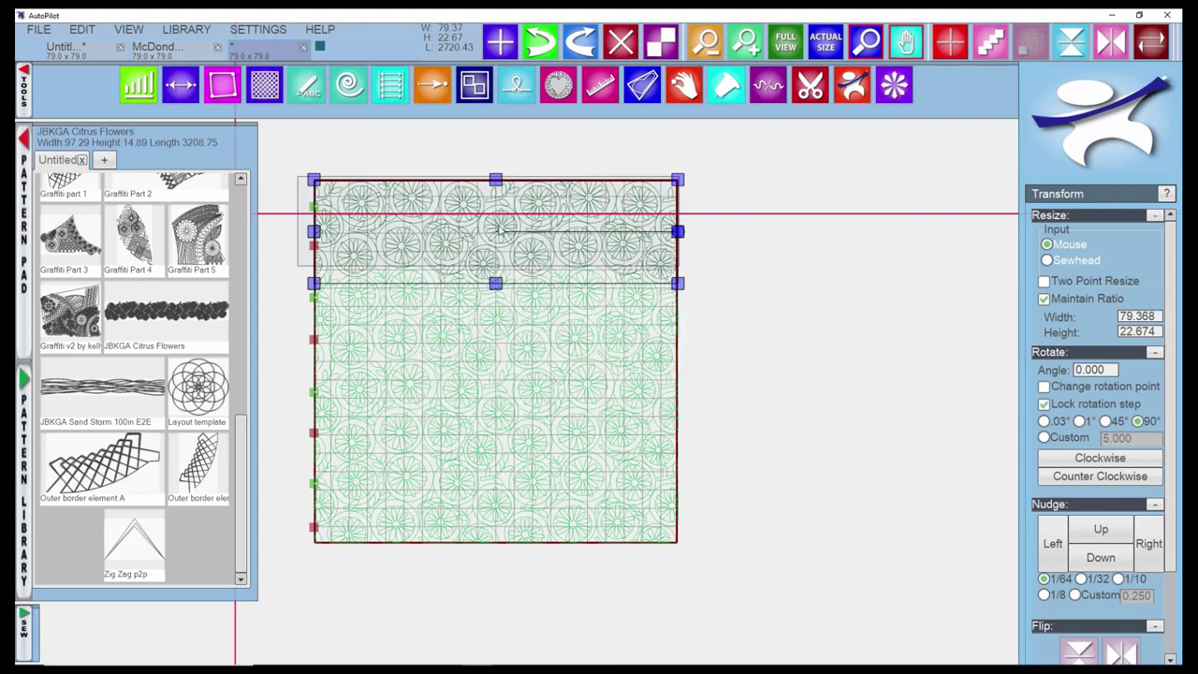
click(40, 31)
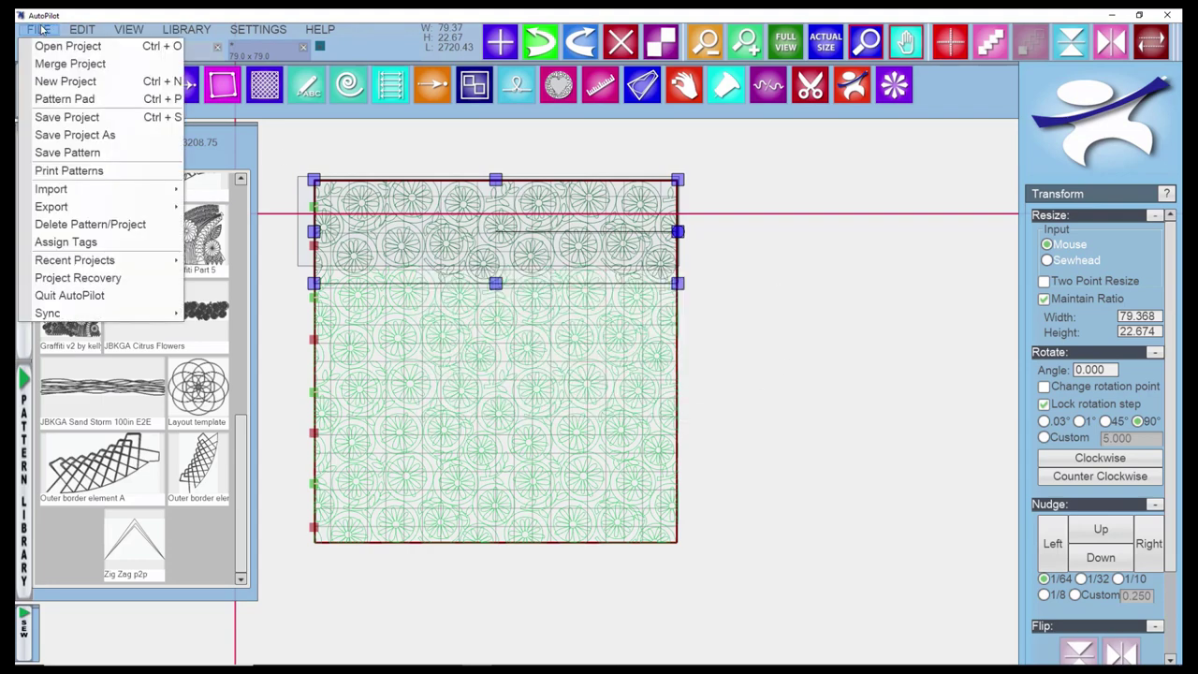
View the 7 mask pattern's details in Print Patterns, then close the print window.
click(111, 172)
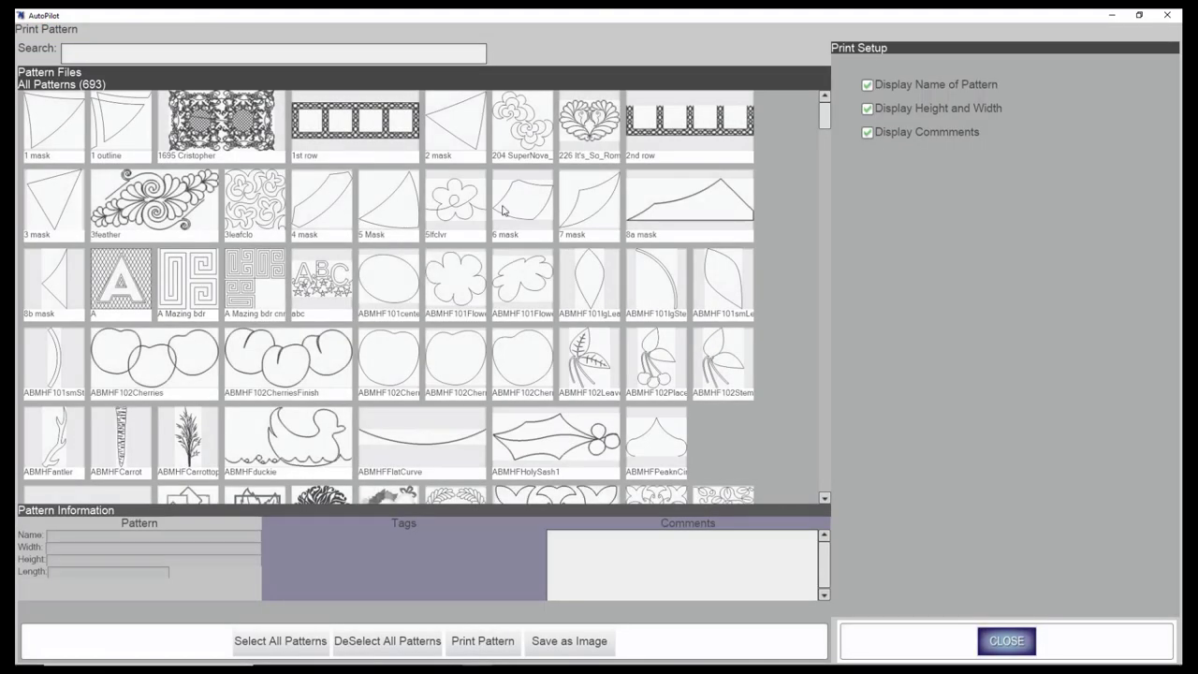
click(580, 217)
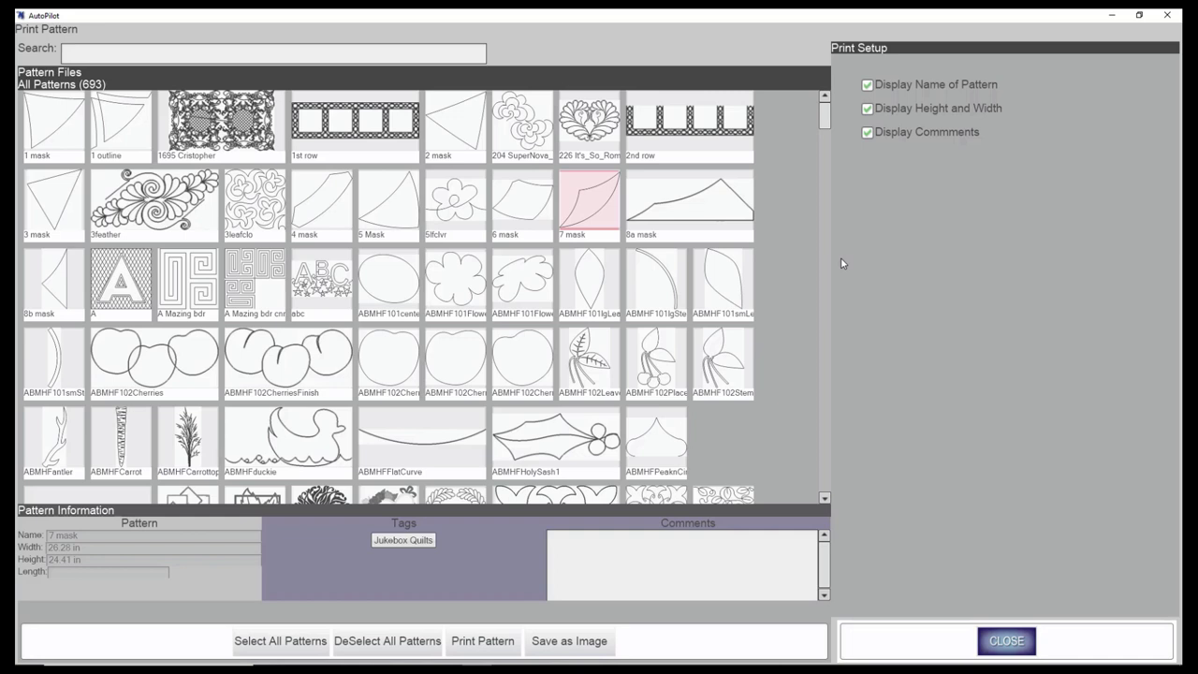
click(1007, 640)
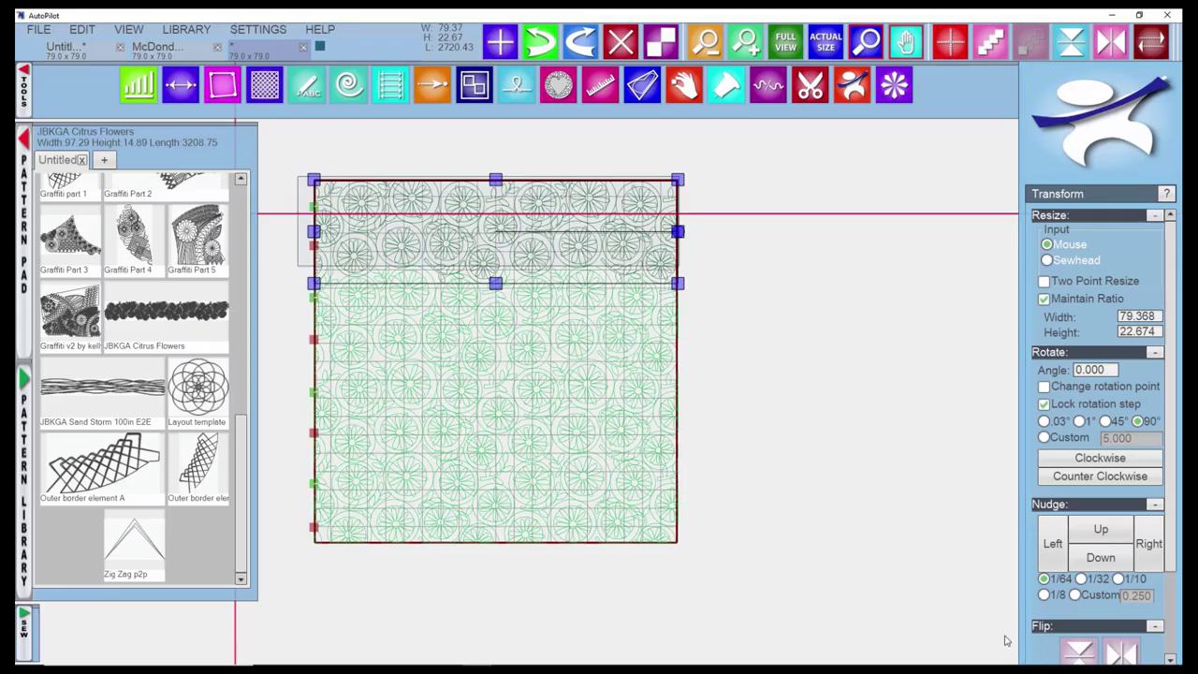
click(37, 31)
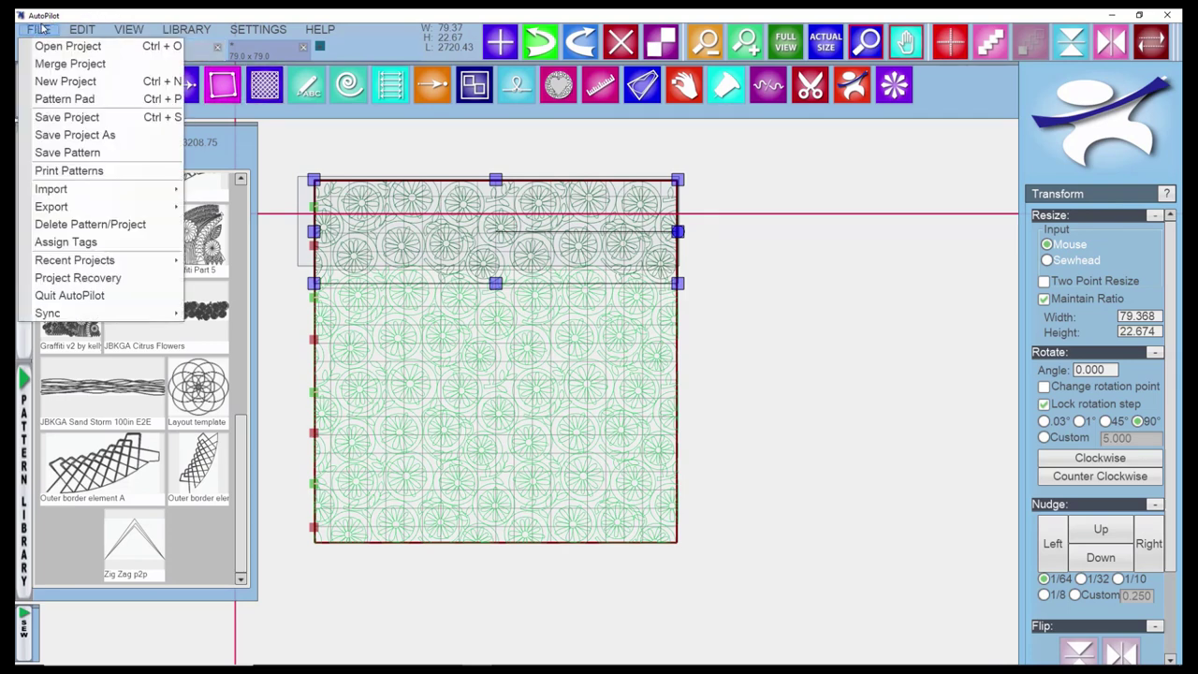
mouse_move(97, 192)
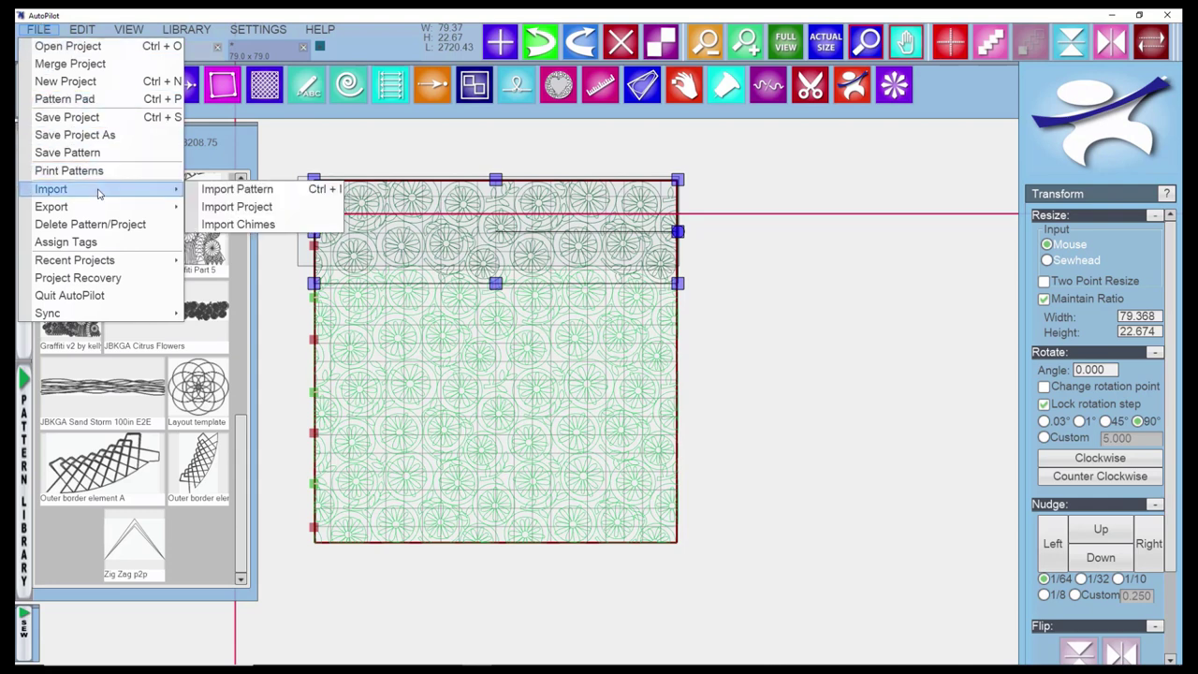
click(253, 225)
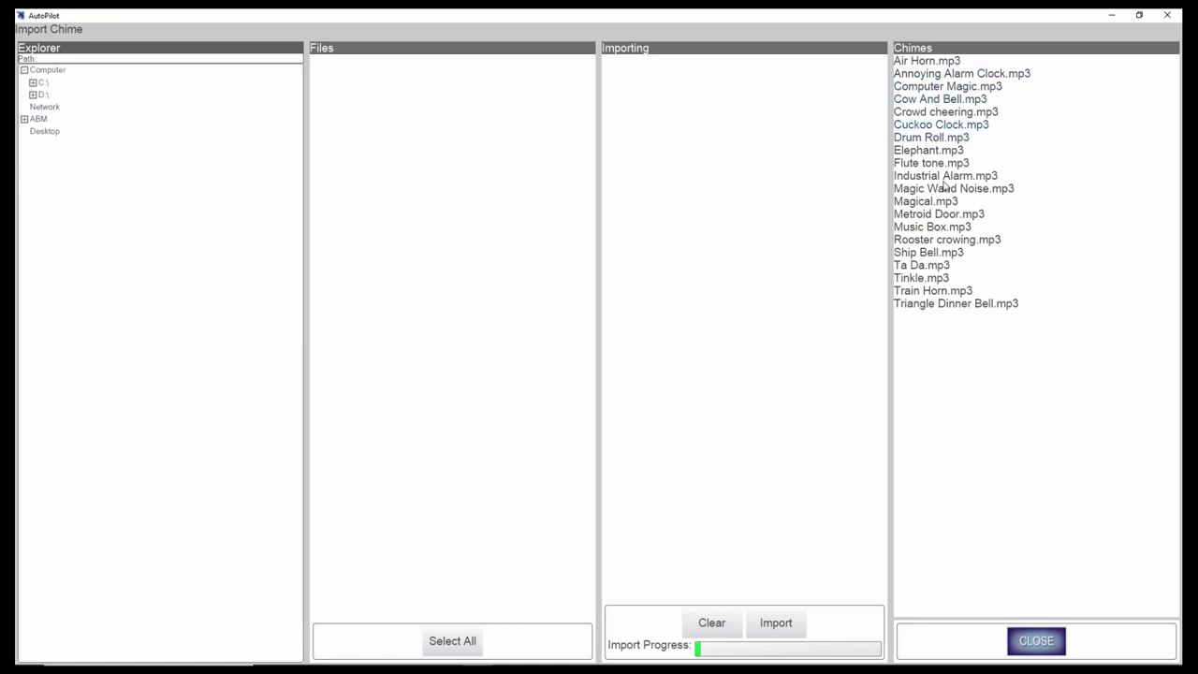
Close the Import Chime window and bring up the FILE menu's Export submenu.
click(1036, 642)
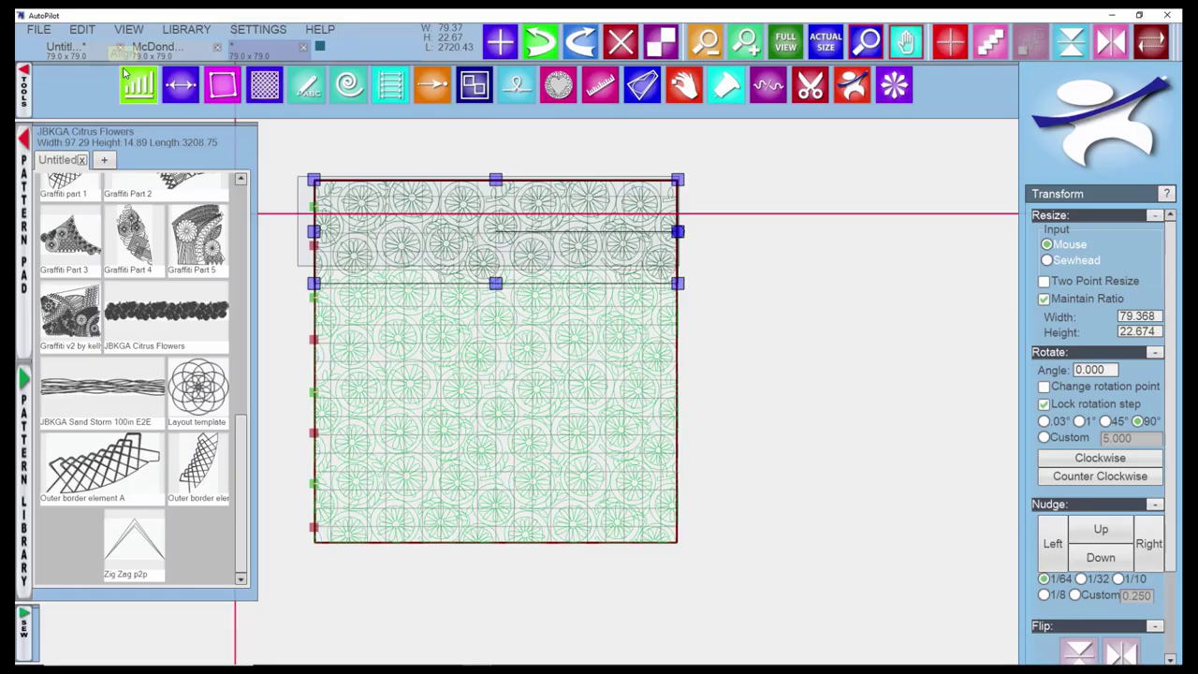
click(30, 35)
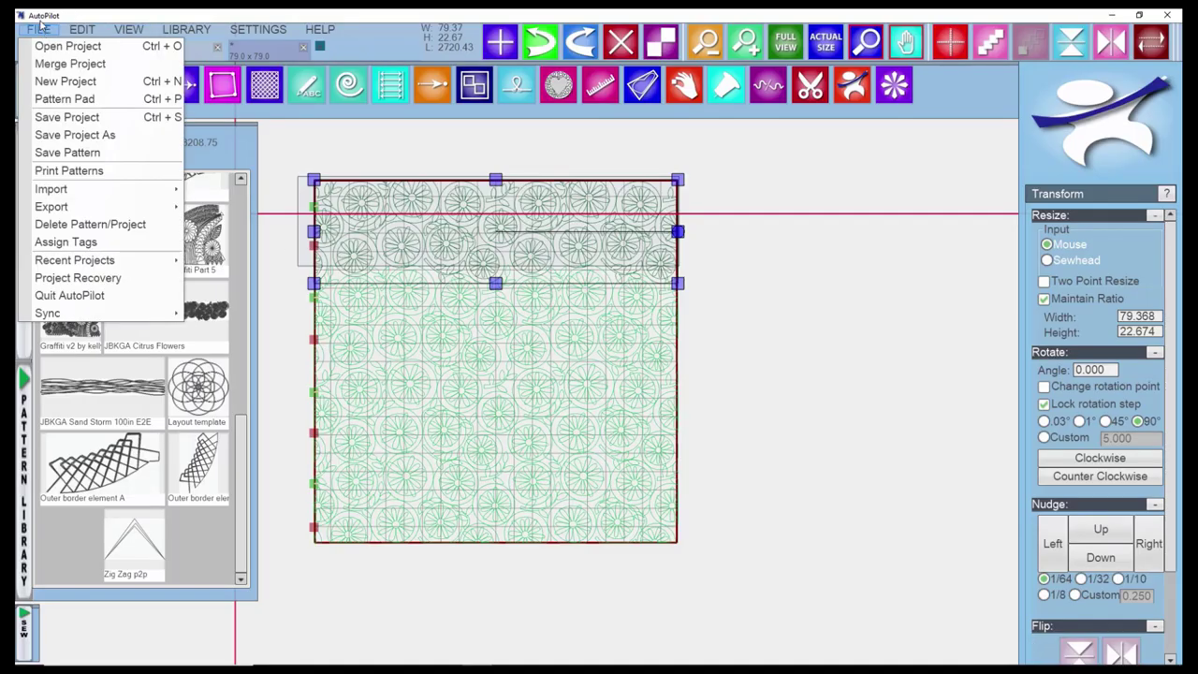
mouse_move(107, 217)
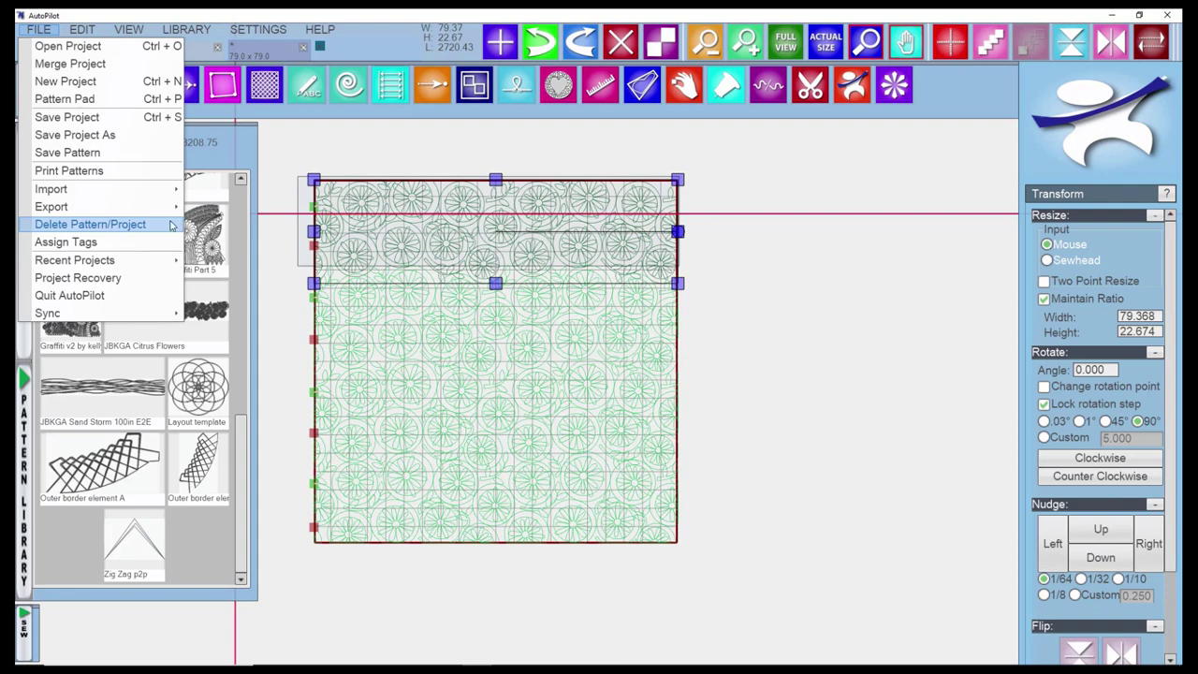
Tag ABMHF102LeavesFinish as Flowers in Assign Tag, verify its tags, and close the window.
click(85, 241)
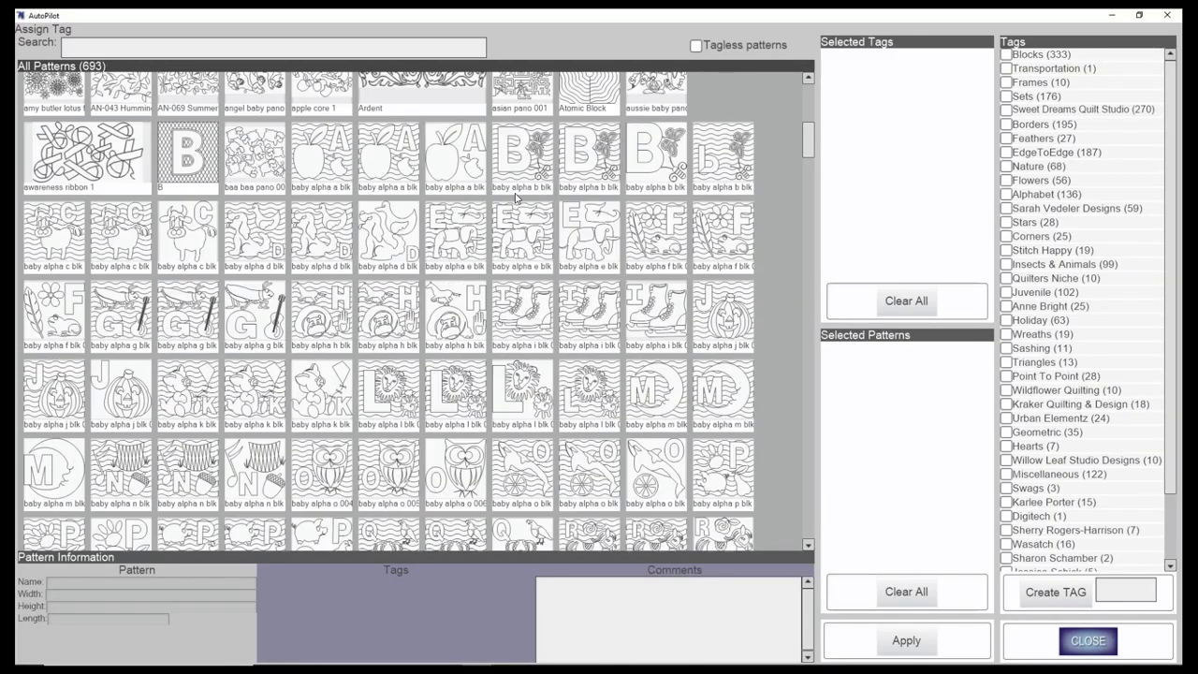
scroll(515, 196, up, 4)
click(595, 212)
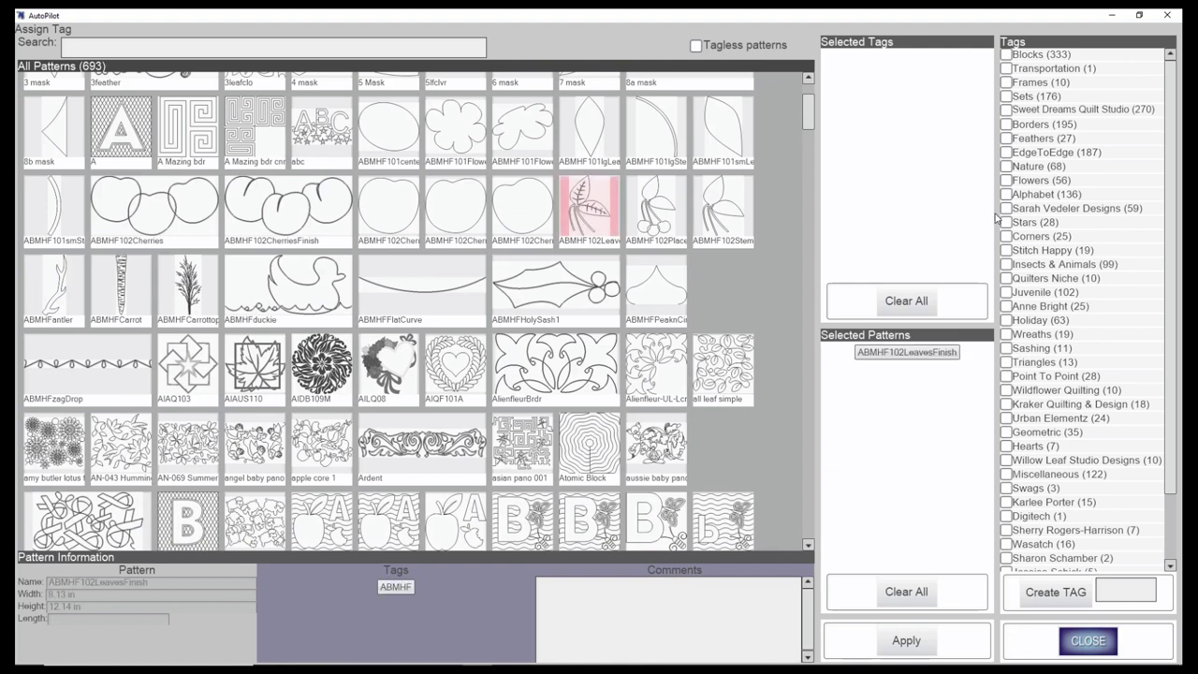
click(1007, 181)
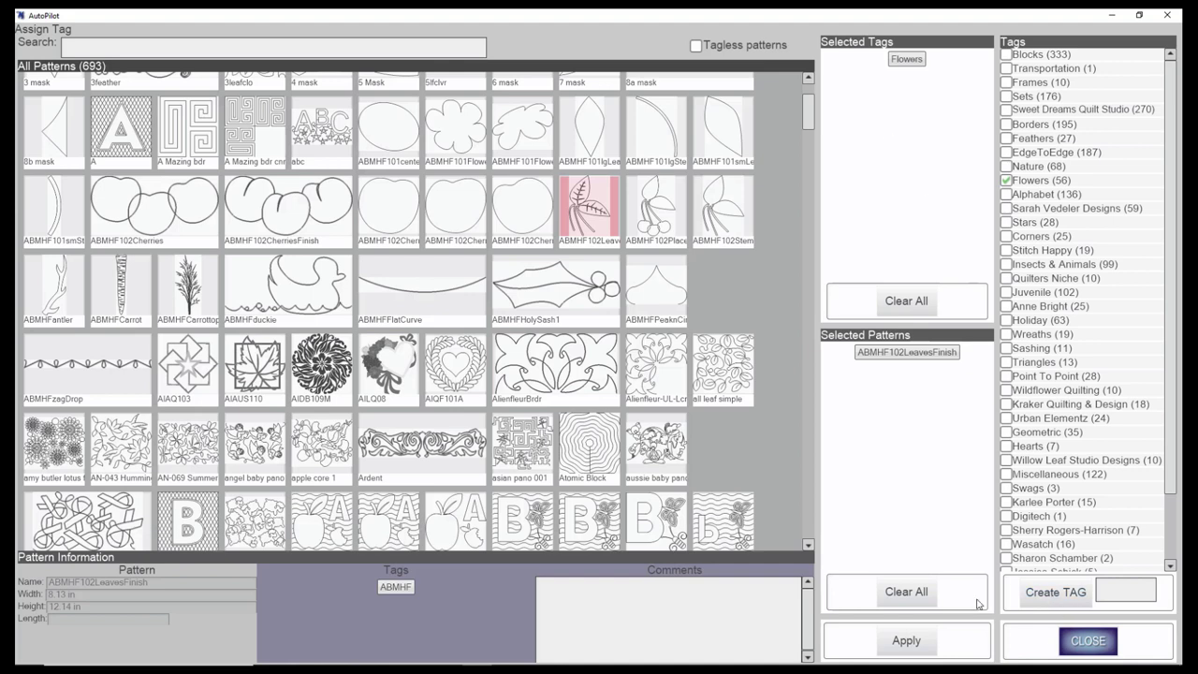
click(905, 642)
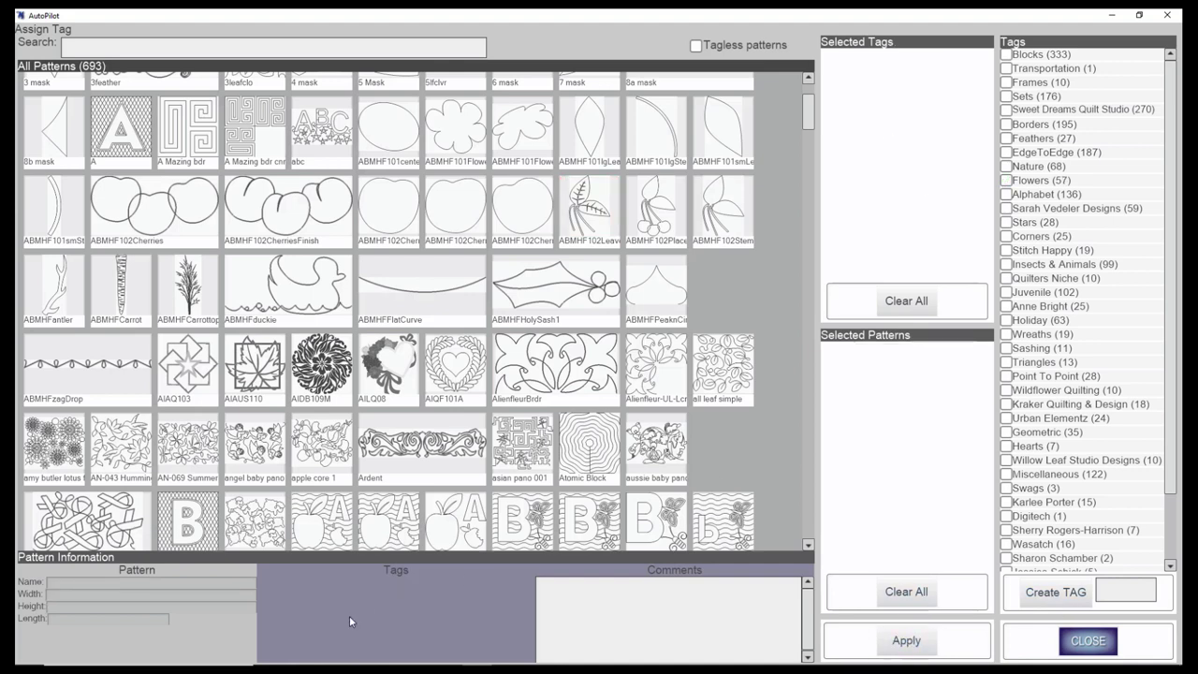
click(587, 208)
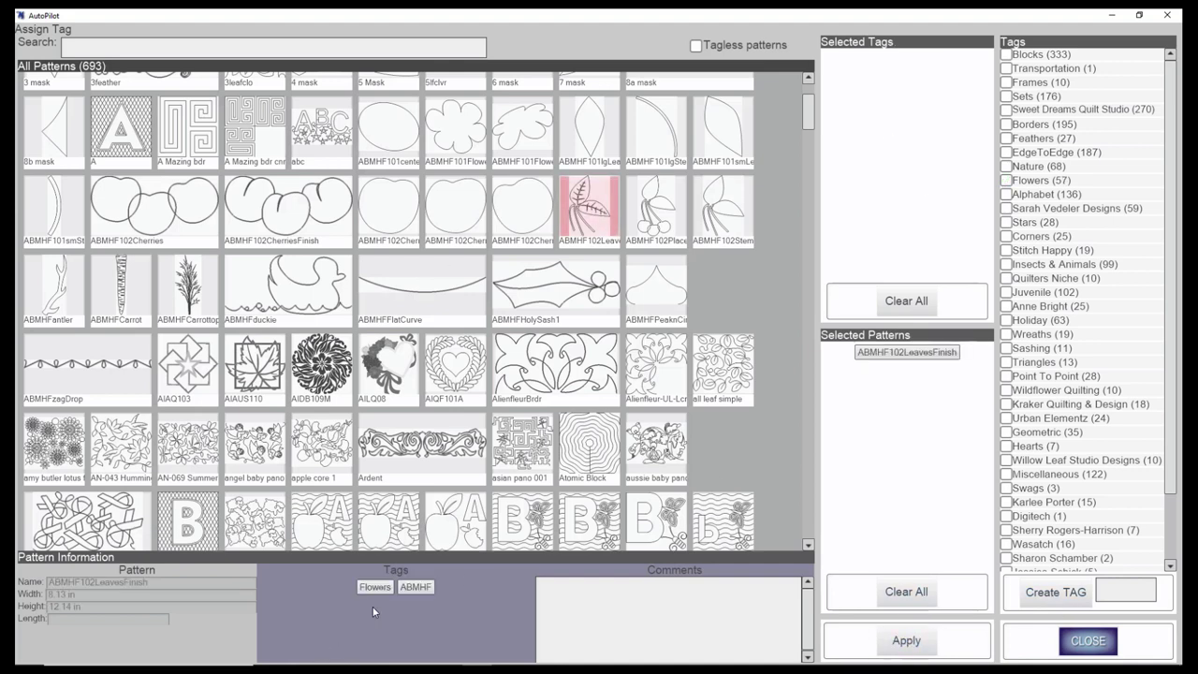
click(1088, 641)
click(39, 29)
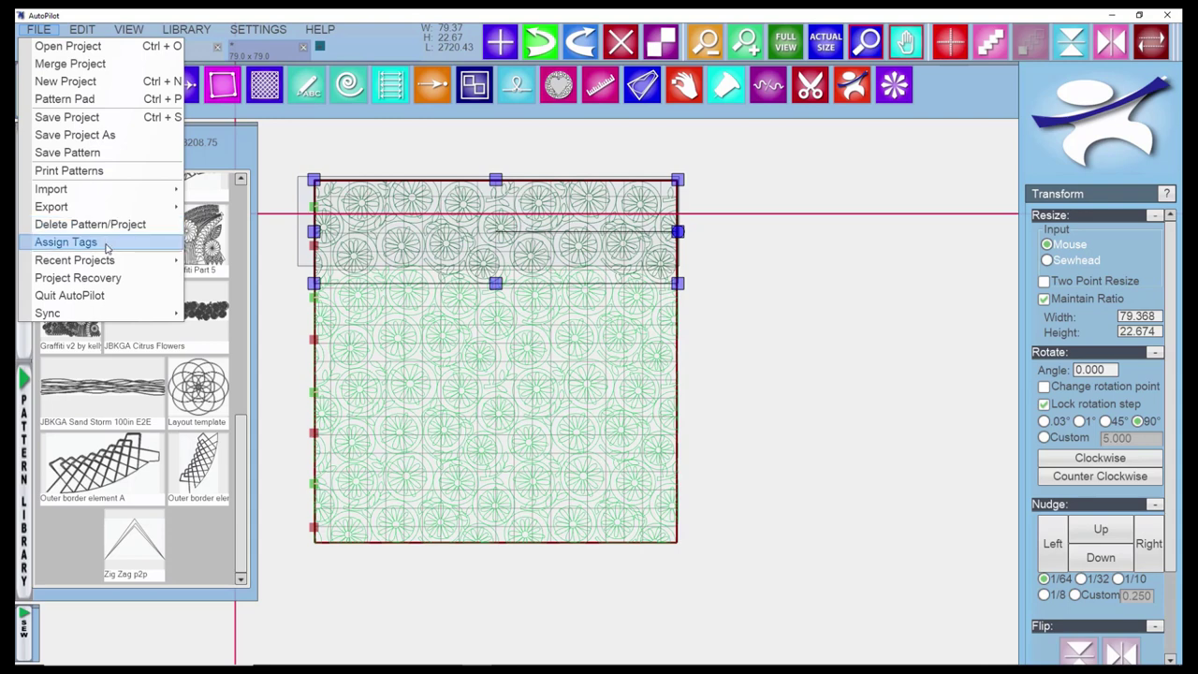
Open Project Recovery from the FILE menu's Recent Projects submenu.
mouse_move(115, 264)
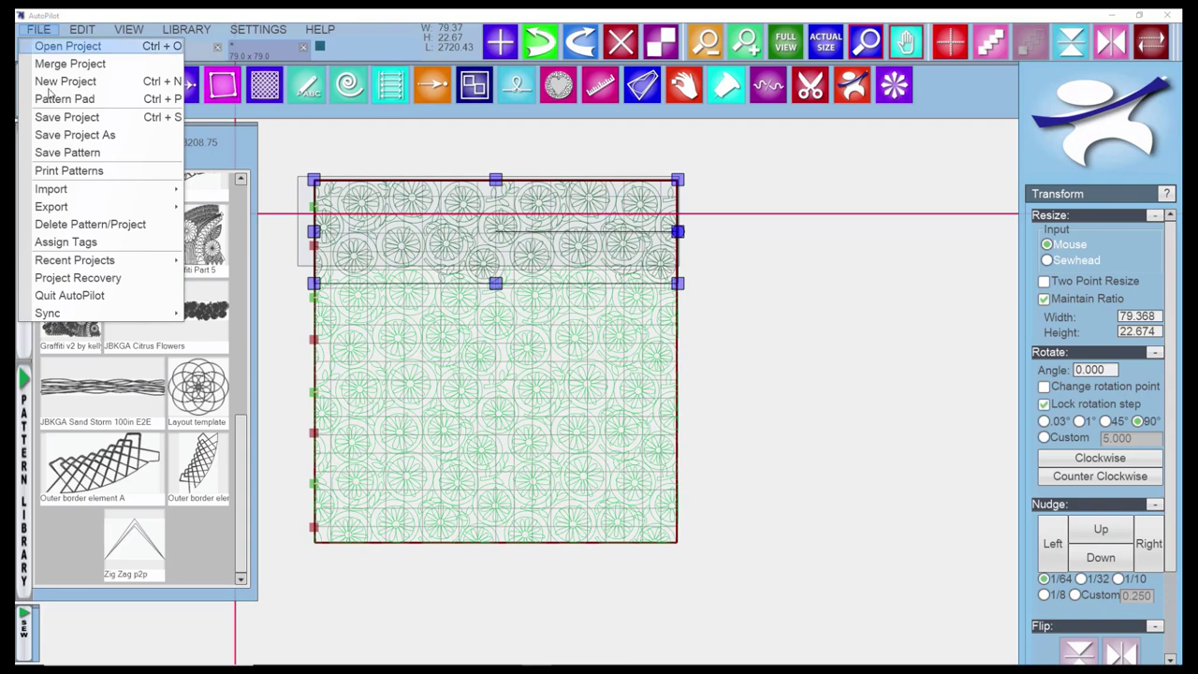
click(98, 280)
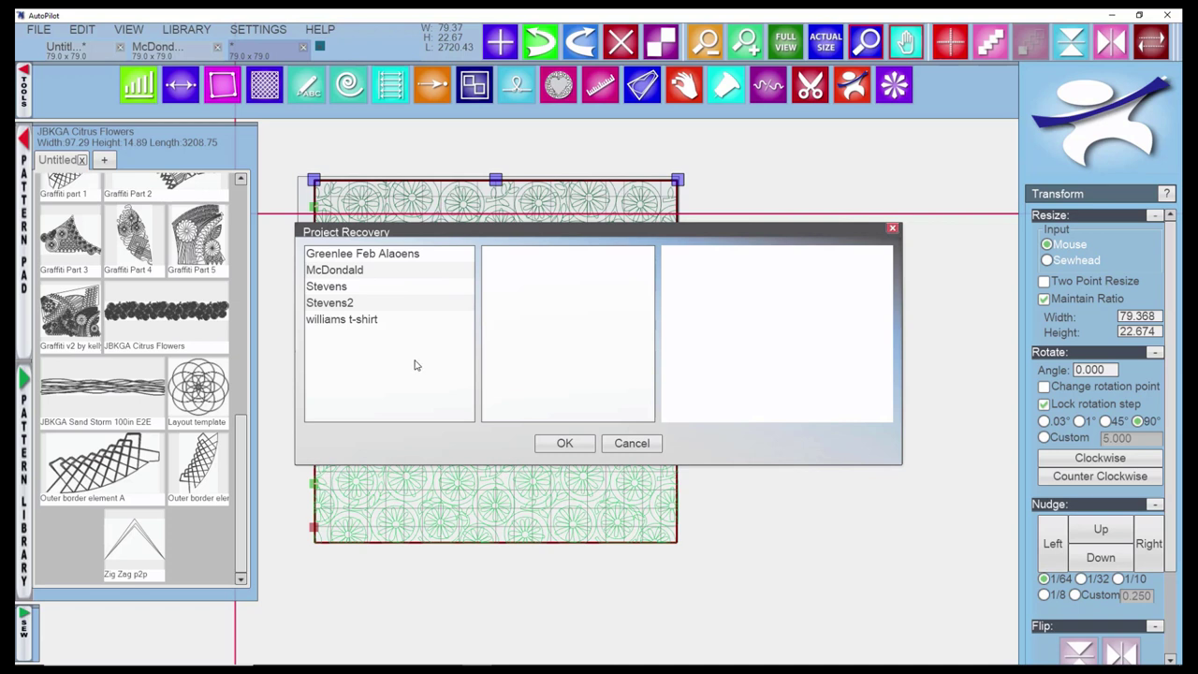
Check a saved project's recovery dates, cancel Project Recovery, and show the FILE Sync options.
click(375, 272)
click(375, 272)
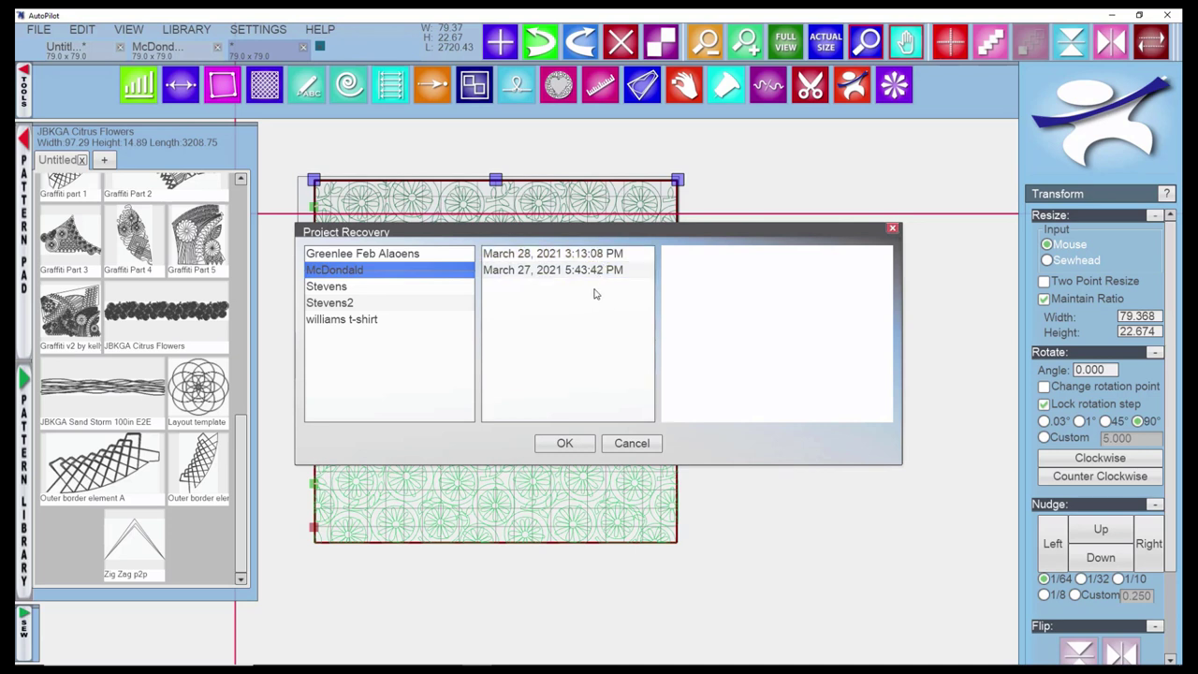
click(631, 444)
click(38, 29)
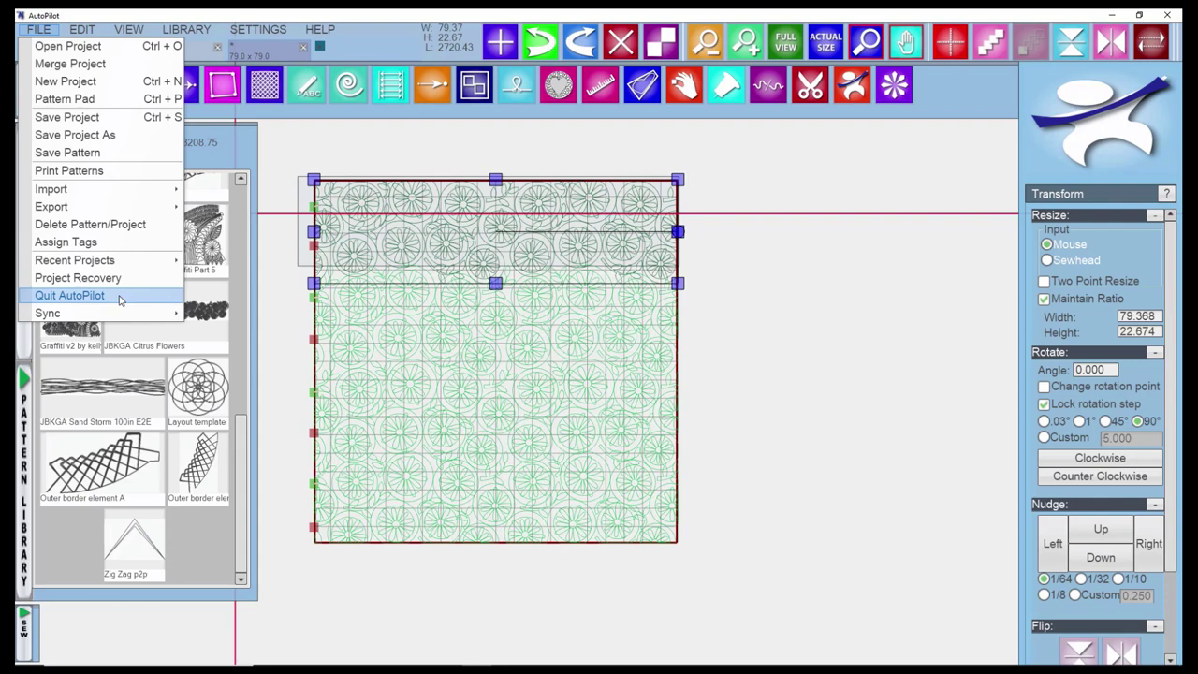
mouse_move(125, 315)
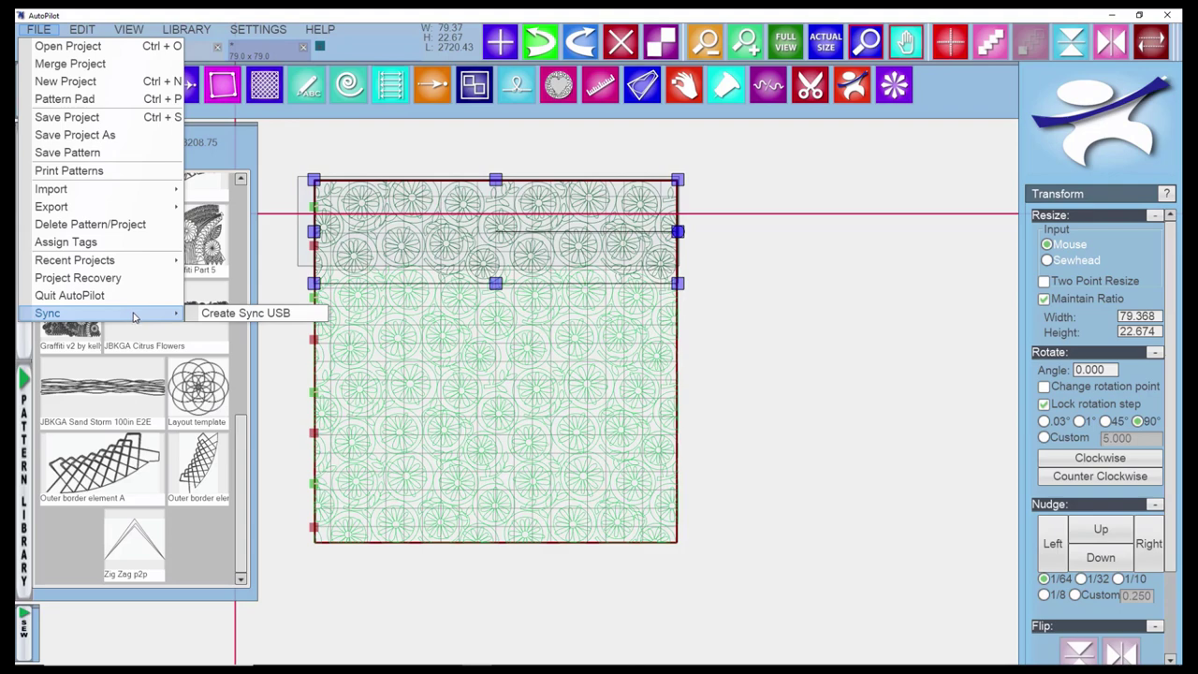
Click on empty canvas to close the FILE menu and return to the quilt.
click(718, 459)
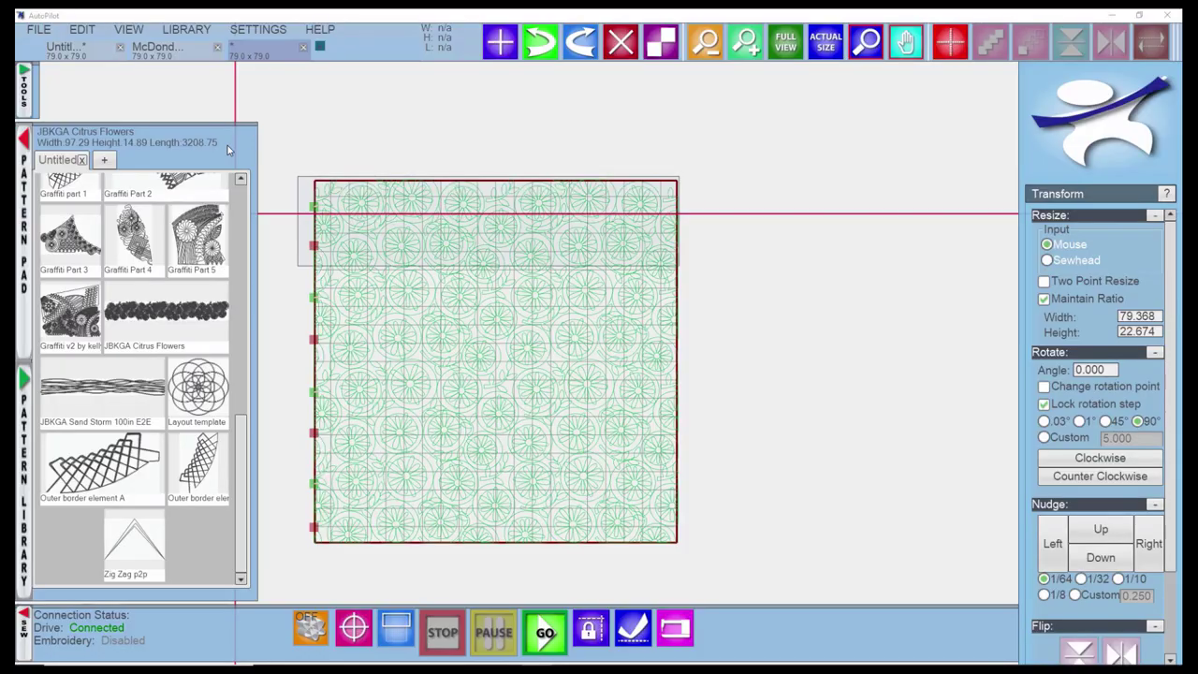
Open the EDIT menu to review Undo, Redo, Copy, Delete, Trim, Transform and Wreath.
click(83, 33)
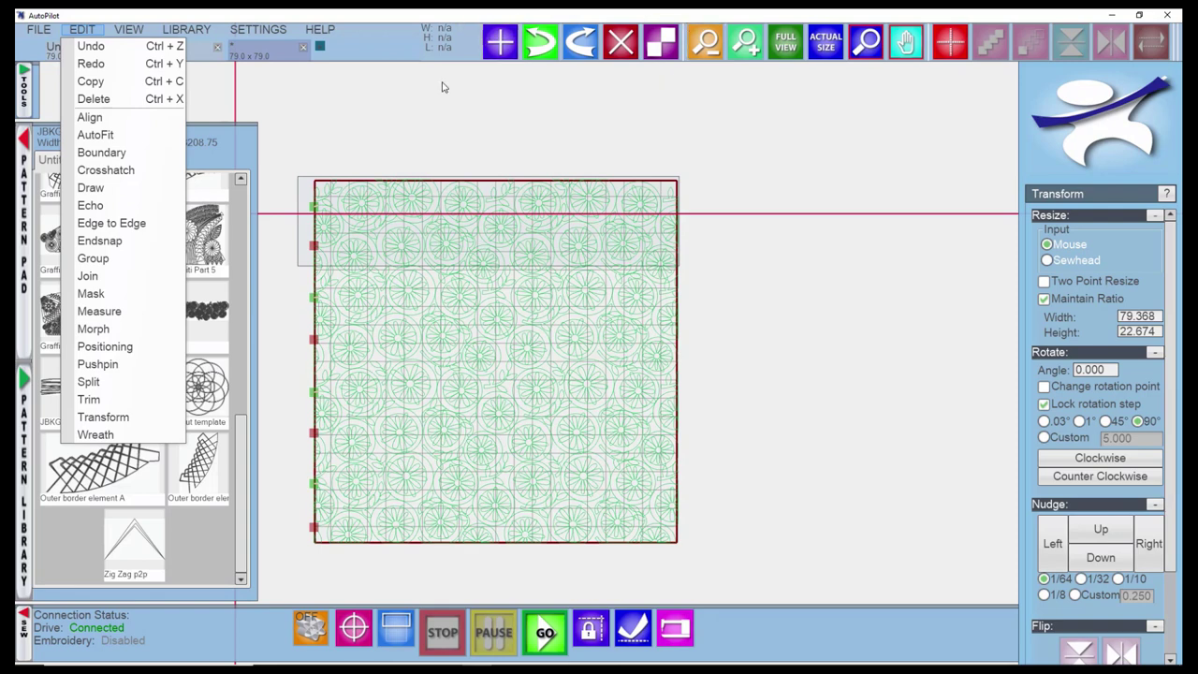
Open the canvas context menu, dismiss it, and reopen the EDIT menu.
right_click(700, 283)
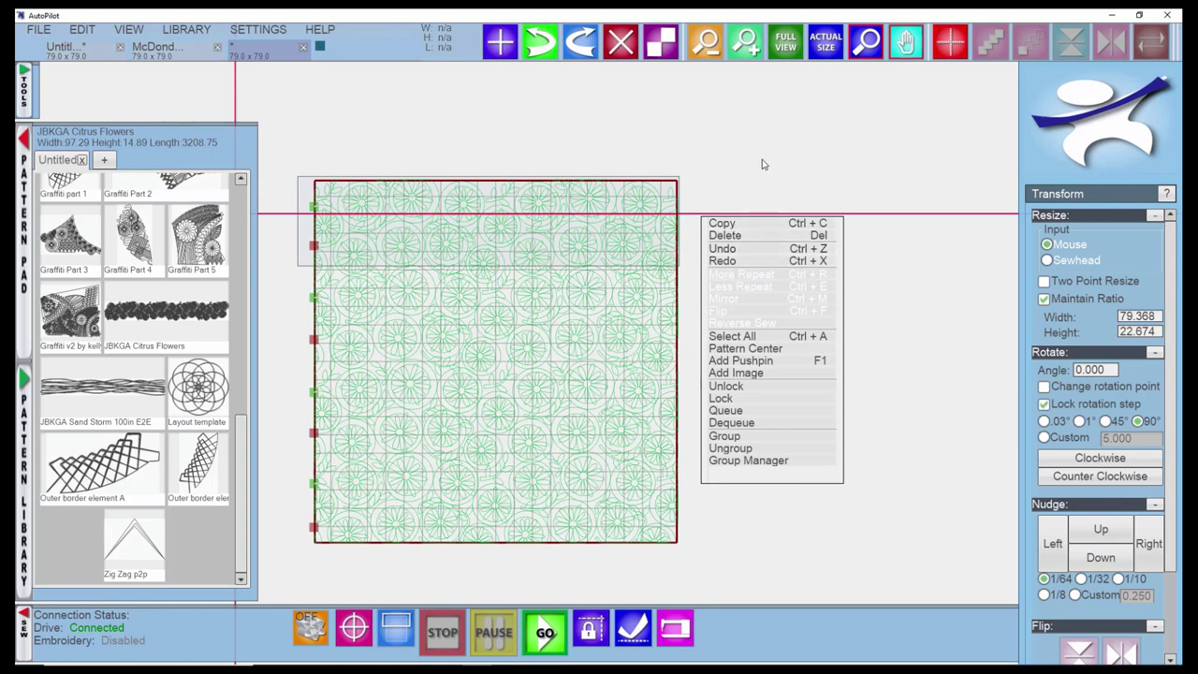
click(415, 132)
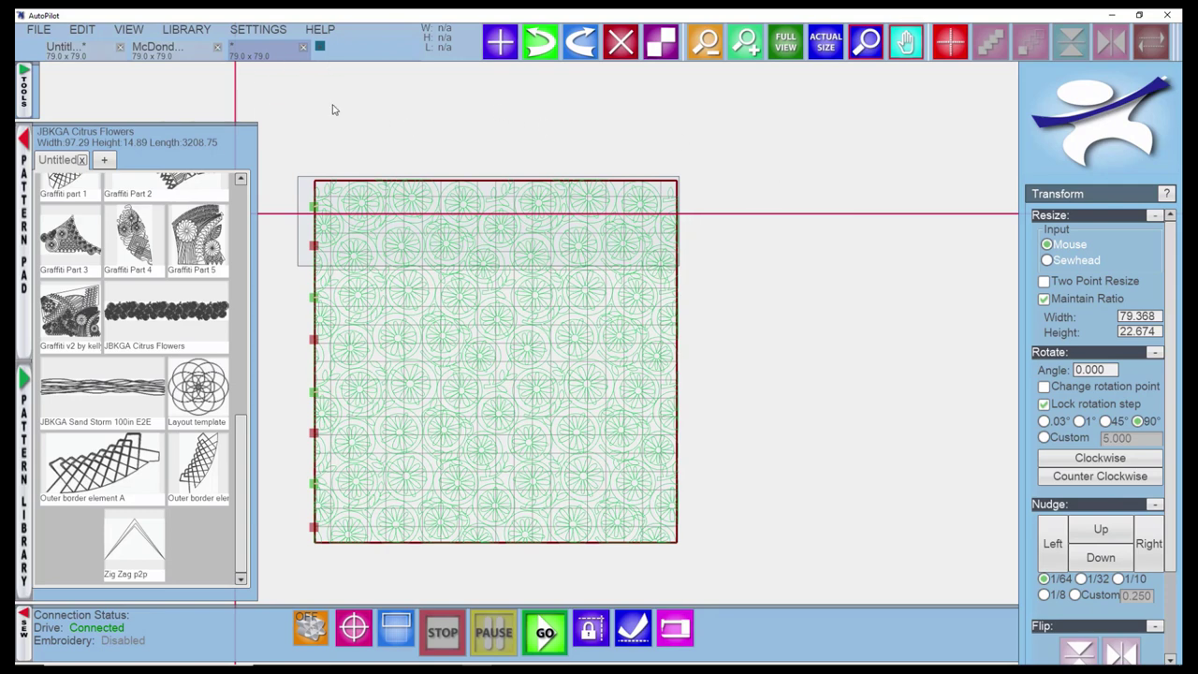
click(82, 30)
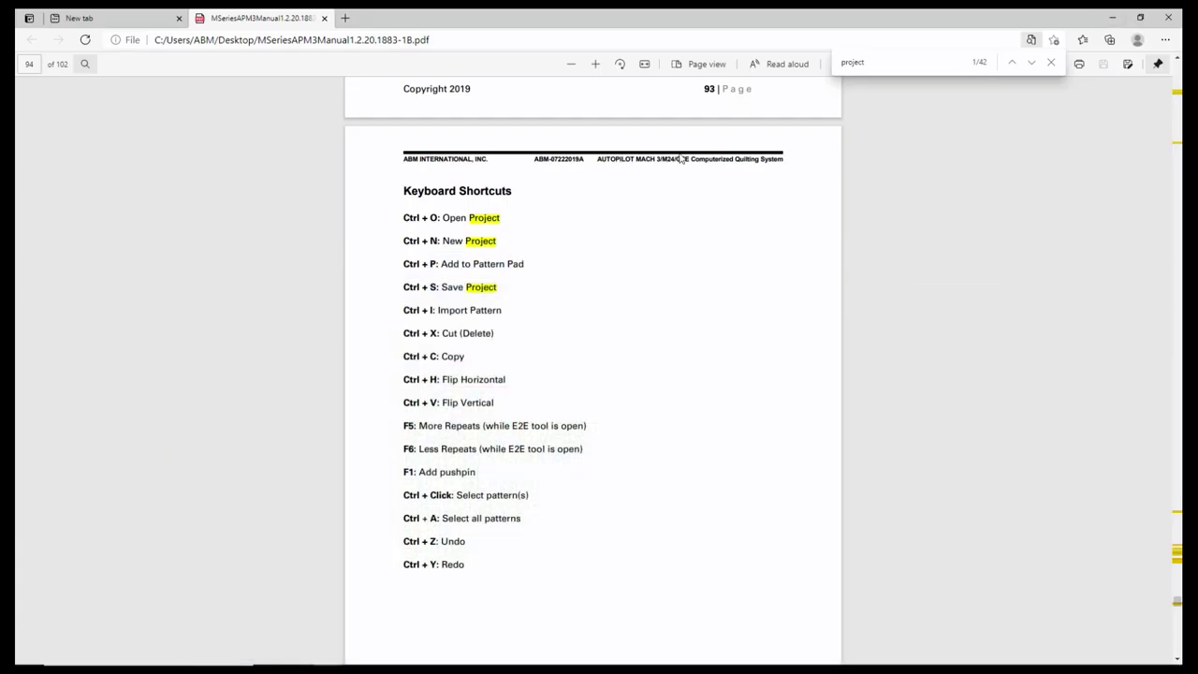
Minimize the AutoPilot manual PDF in Edge and restore it from the taskbar.
key(Escape)
click(1112, 17)
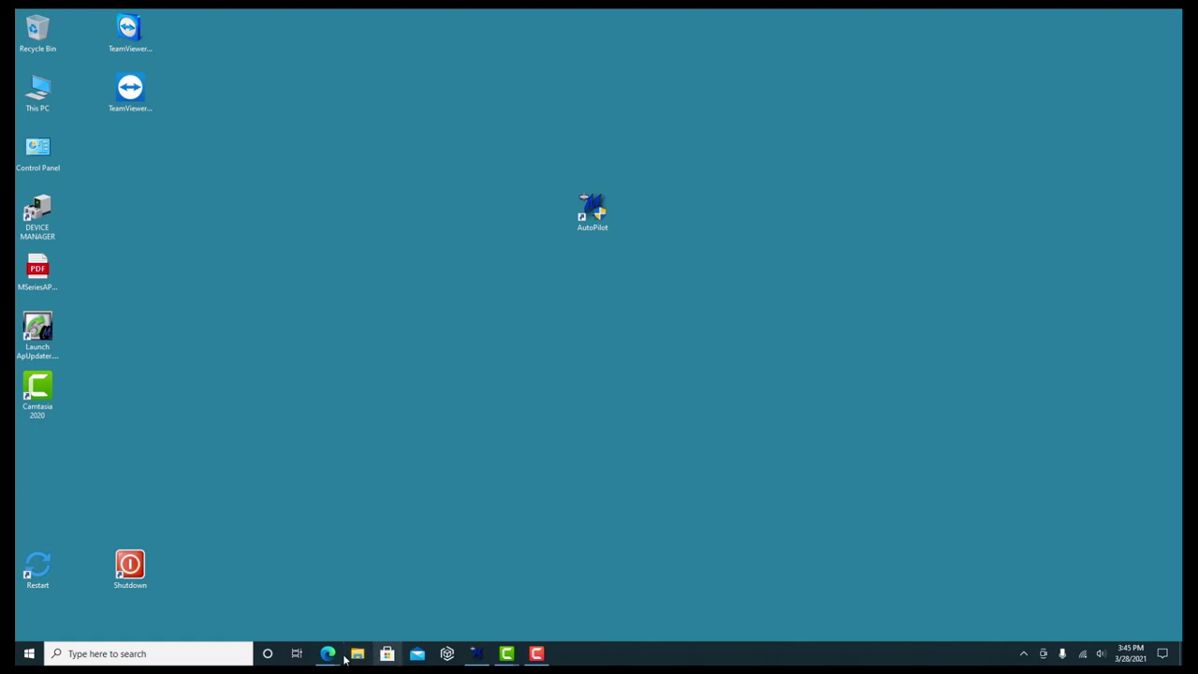
mouse_move(328, 653)
click(287, 633)
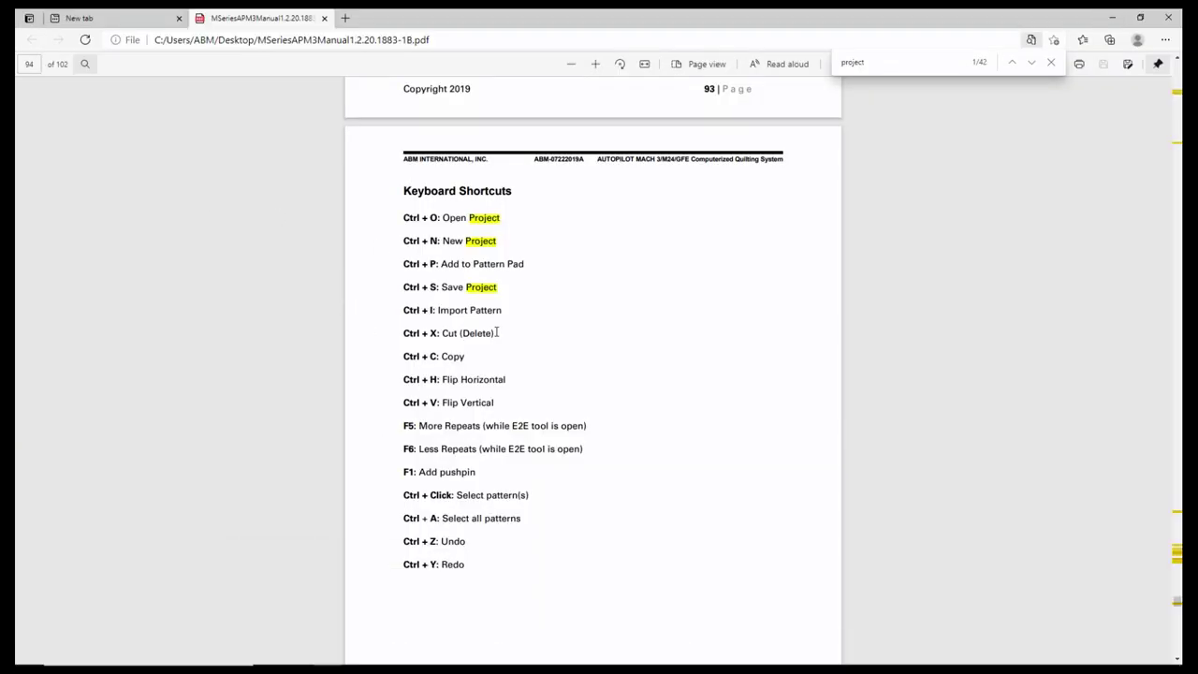
Scroll the manual to its Keyboard Shortcuts page, then minimize it back to AutoPilot.
scroll(495, 330, down, 6)
scroll(505, 331, up, 6)
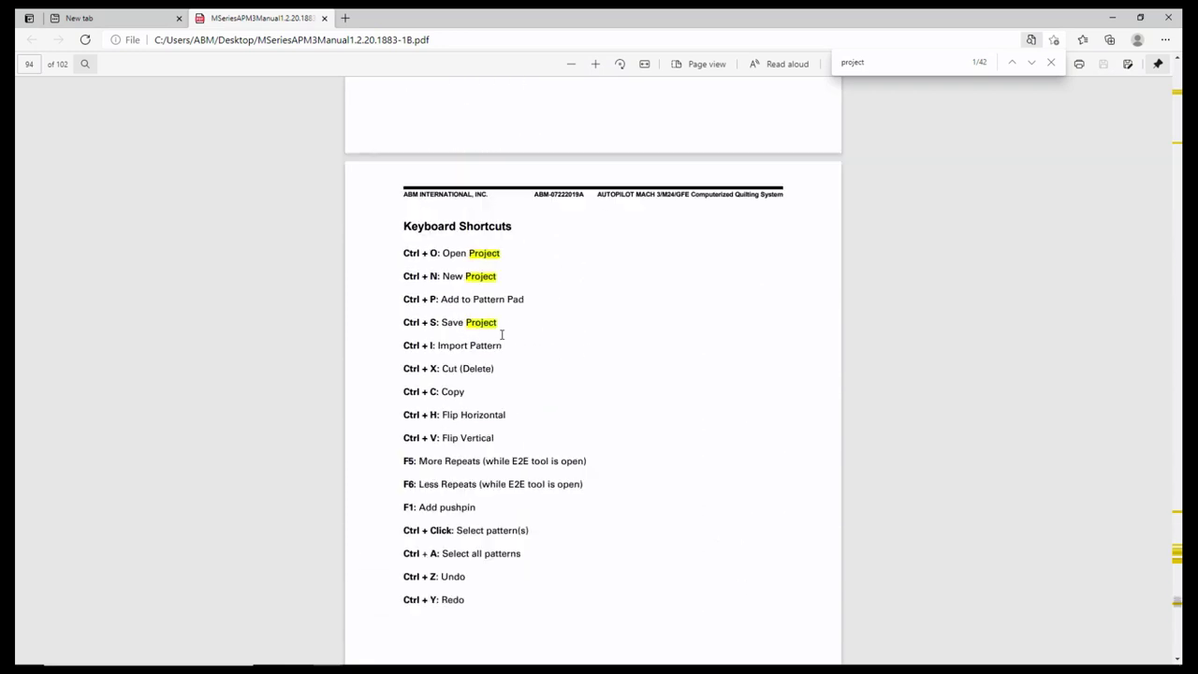
scroll(502, 334, up, 2)
scroll(503, 337, down, 4)
scroll(503, 335, up, 3)
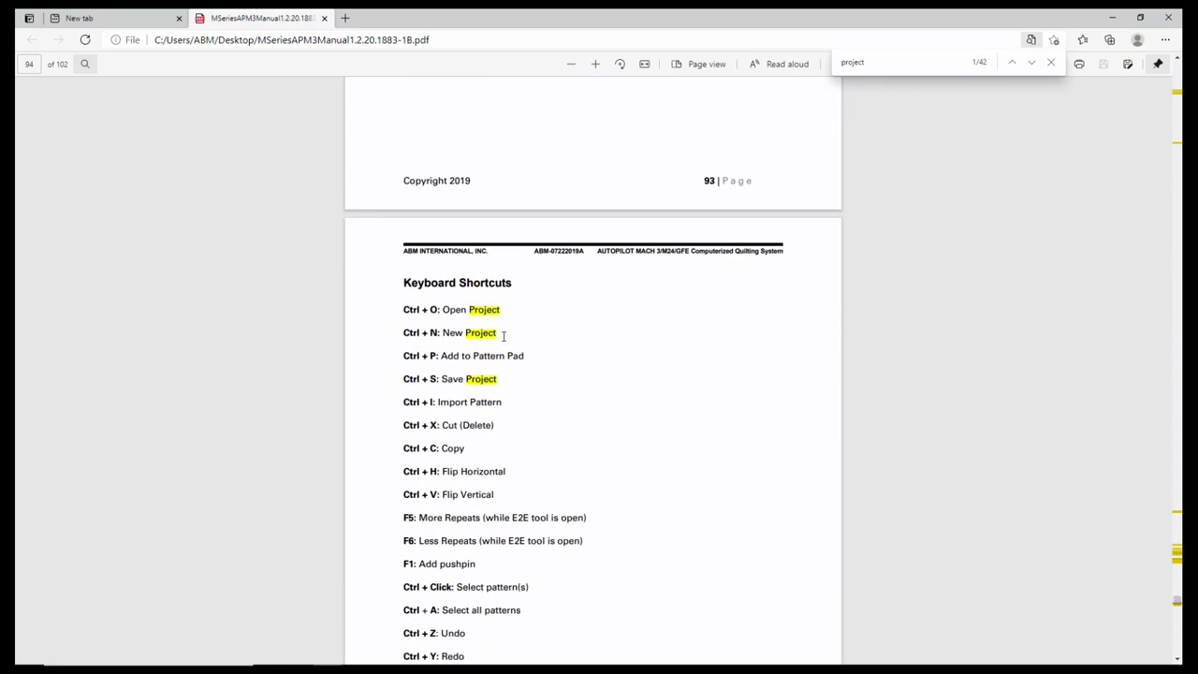
scroll(524, 339, down, 2)
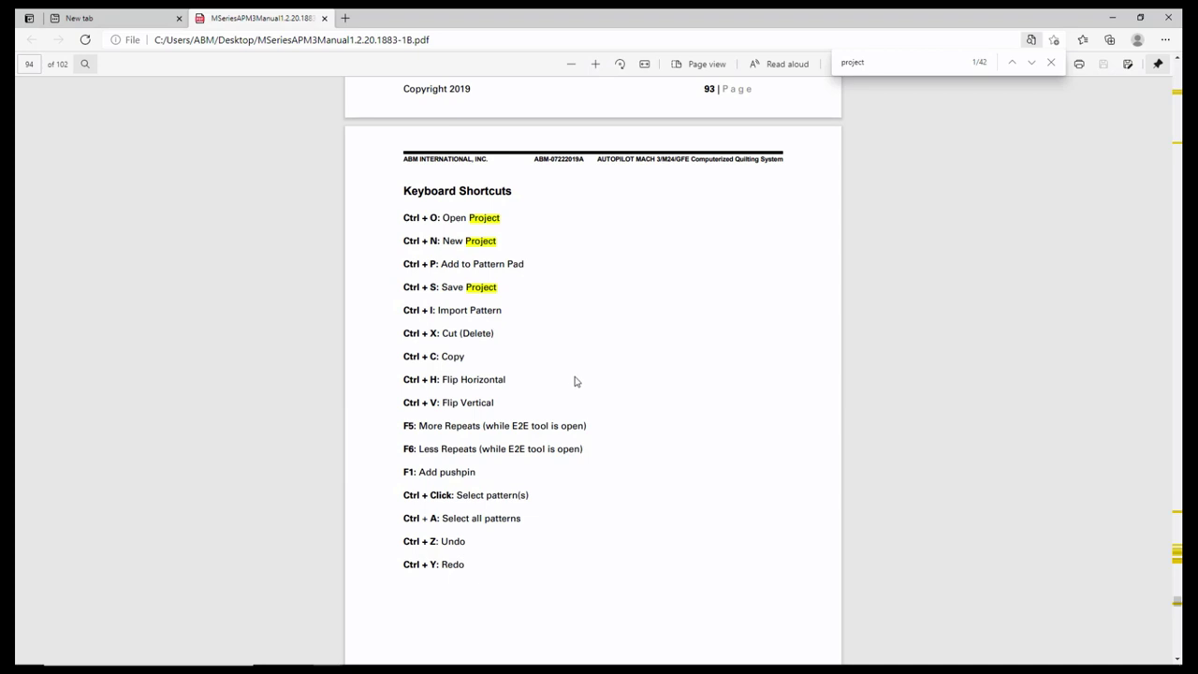
click(1113, 17)
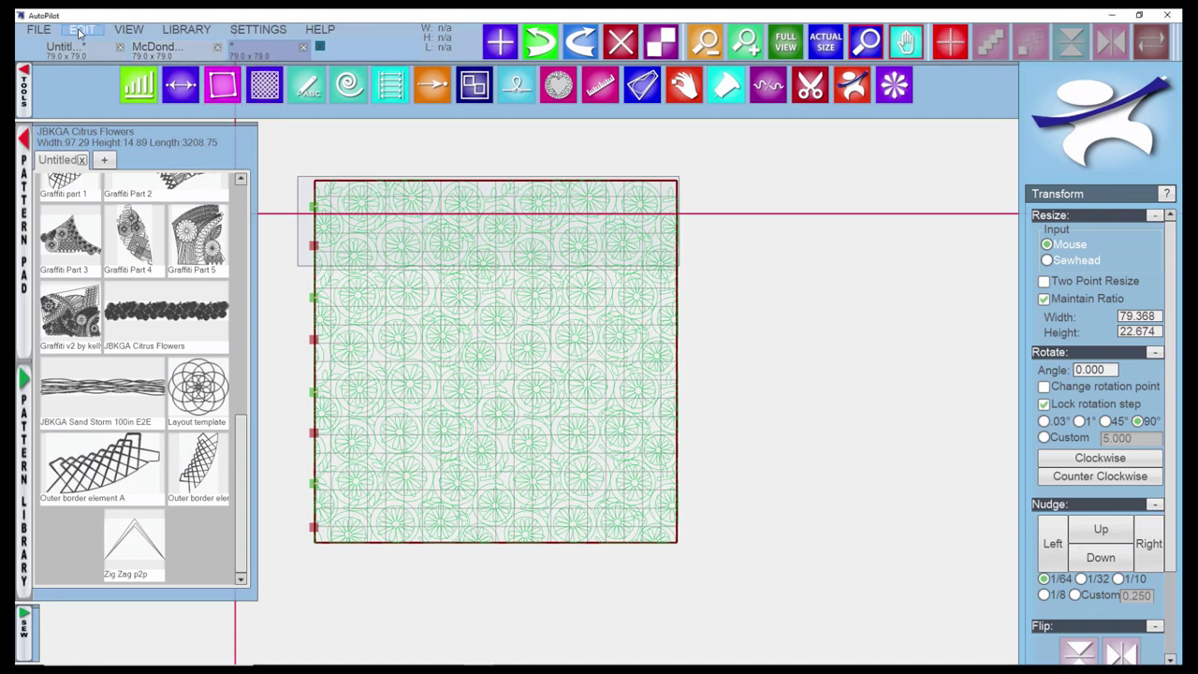
Zoom in on the Citrus Flowers quilt design.
click(81, 30)
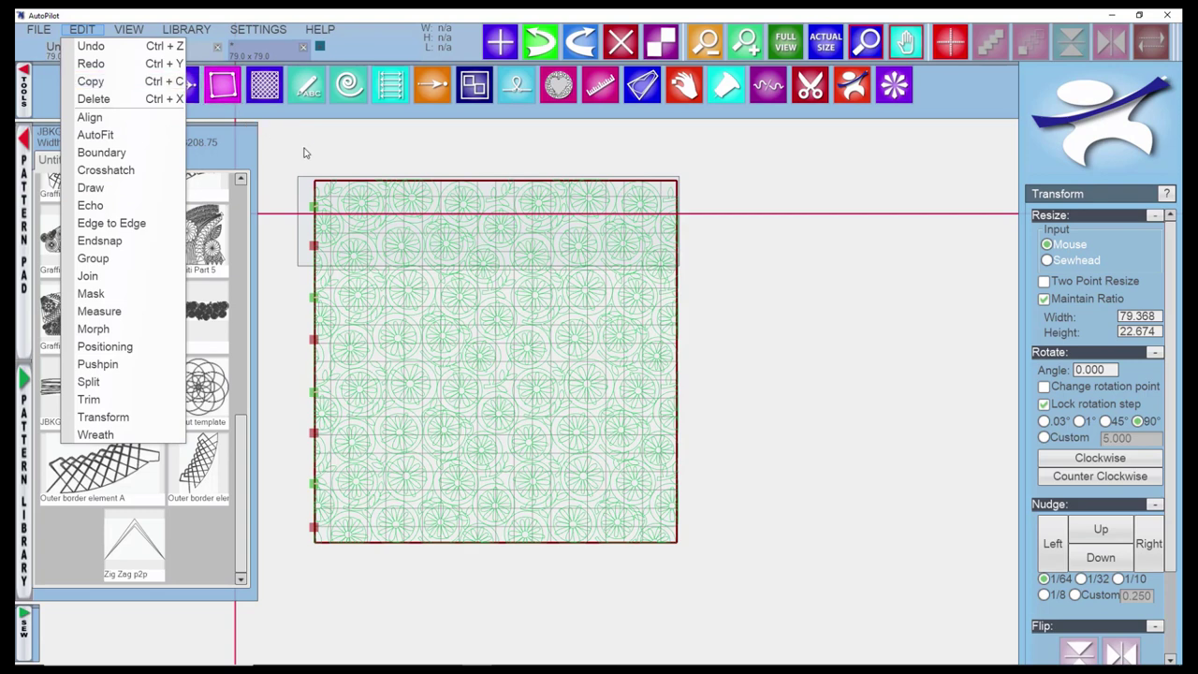
mouse_move(132, 30)
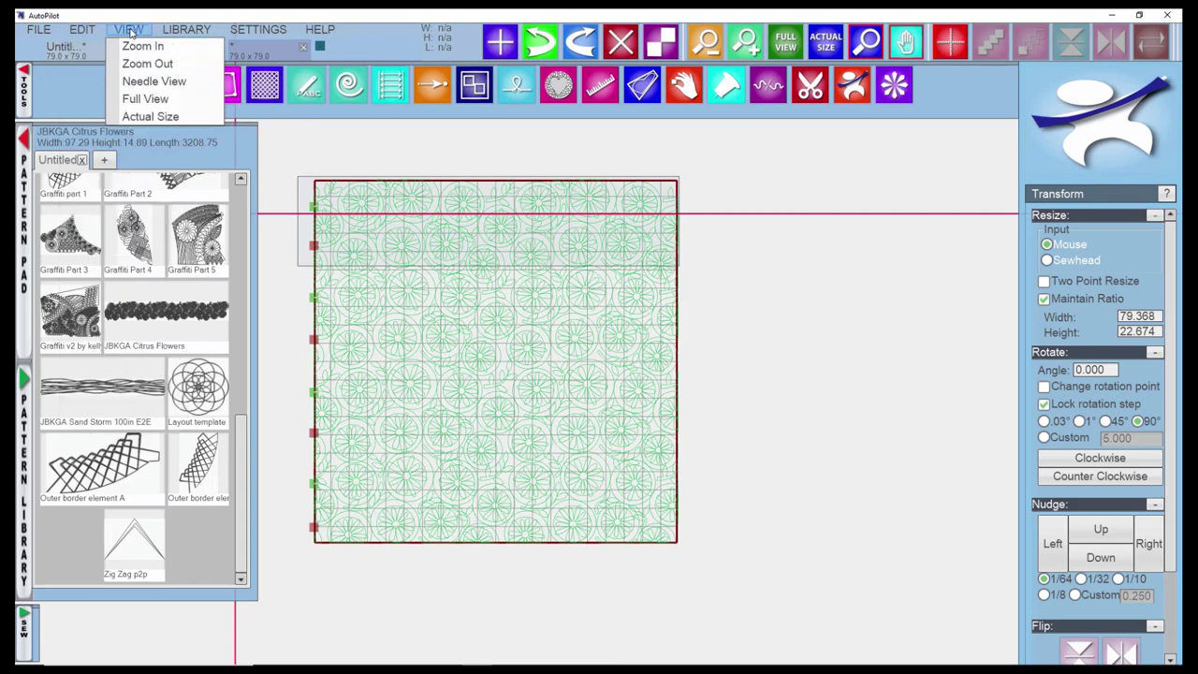
click(139, 47)
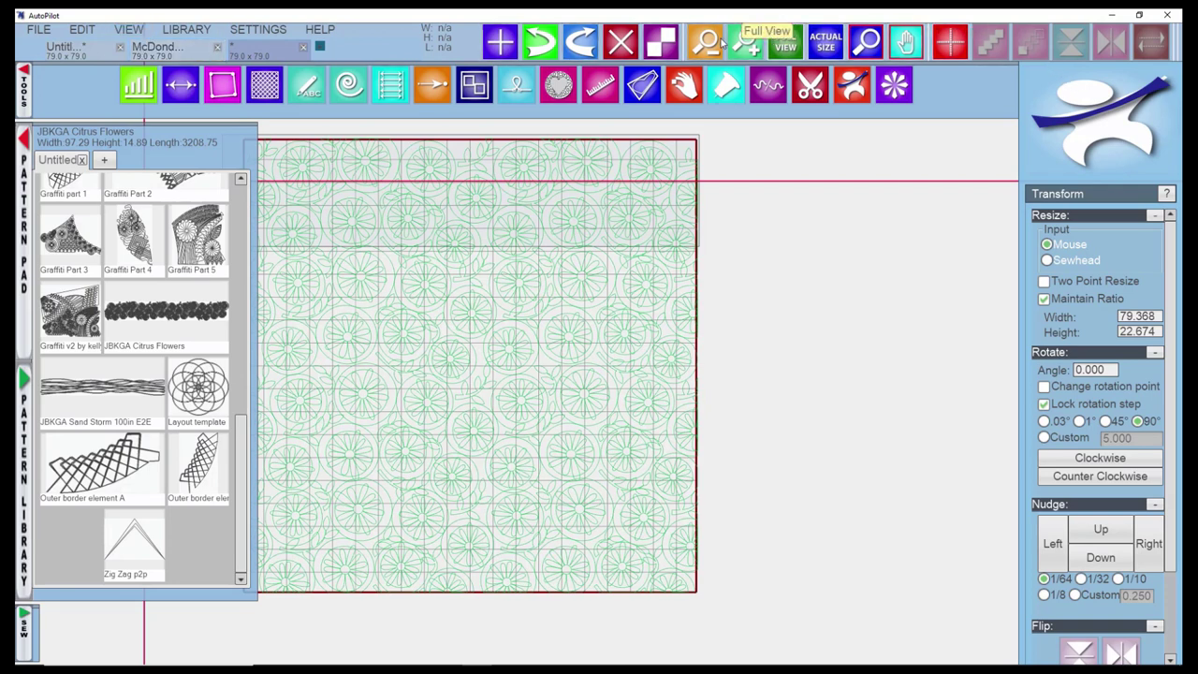
Switch the view to Full View, then to Actual Size.
click(120, 31)
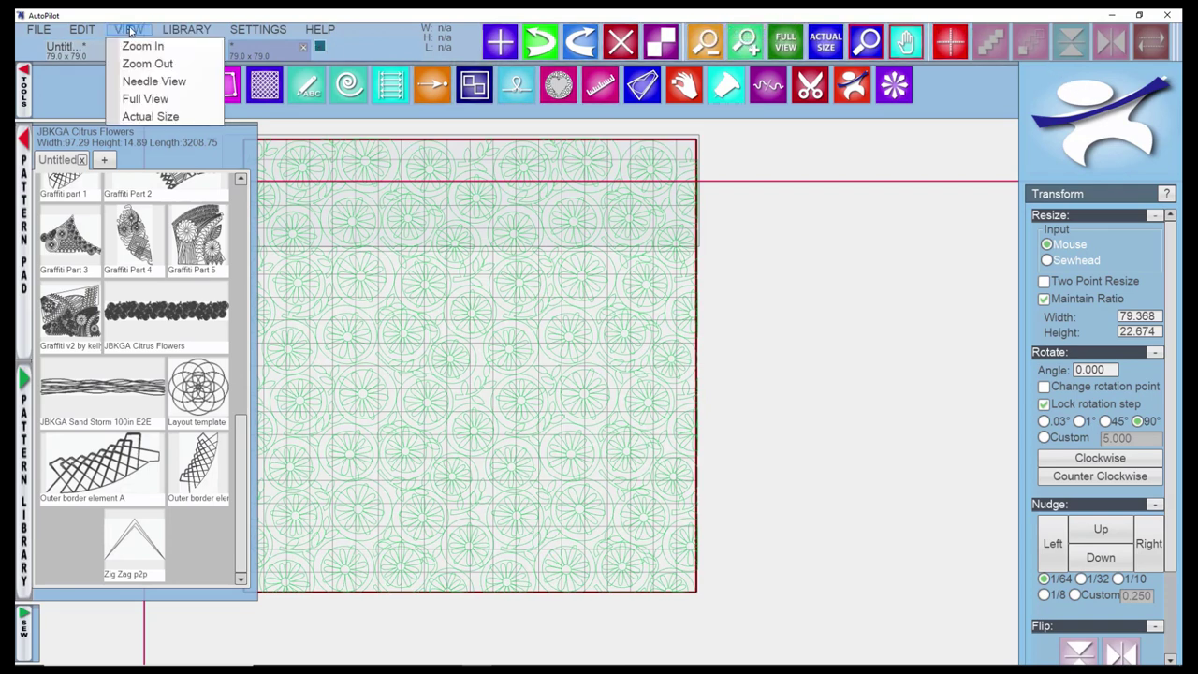
click(178, 99)
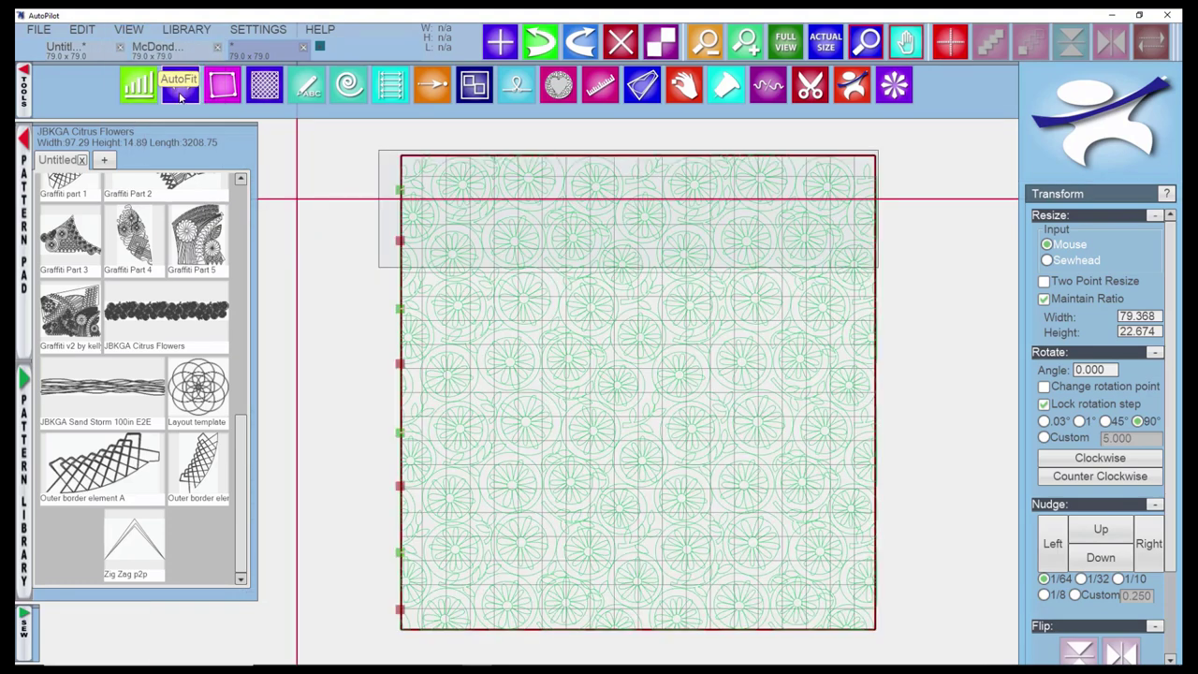
click(128, 29)
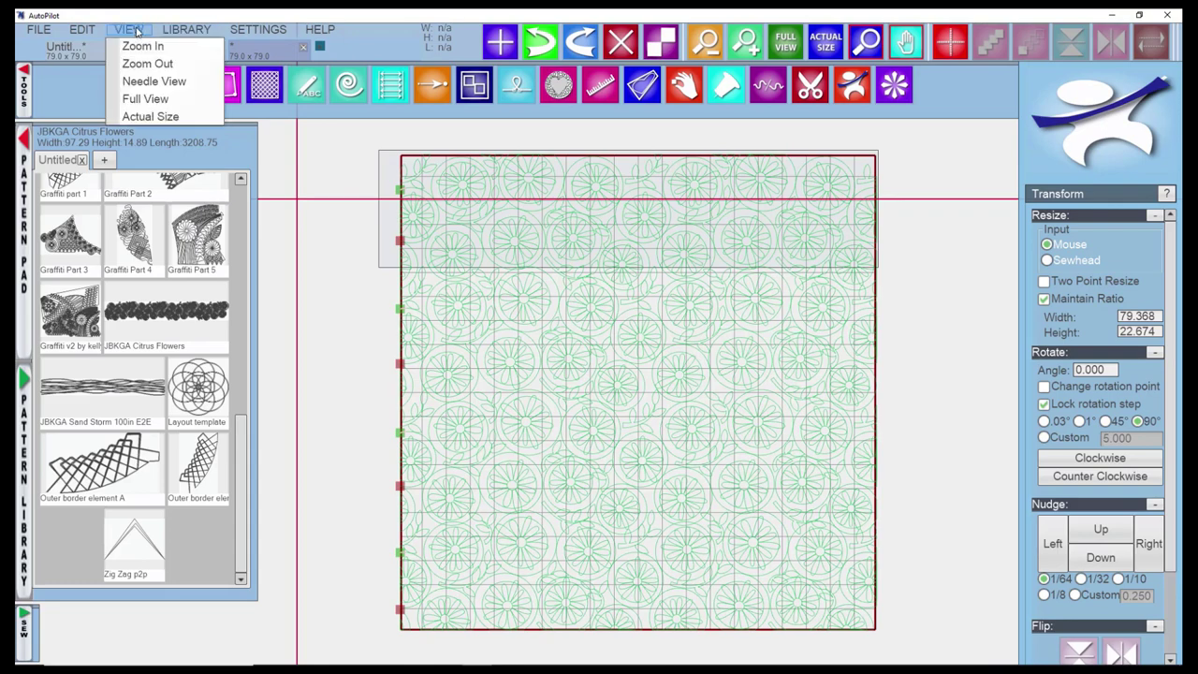
click(186, 119)
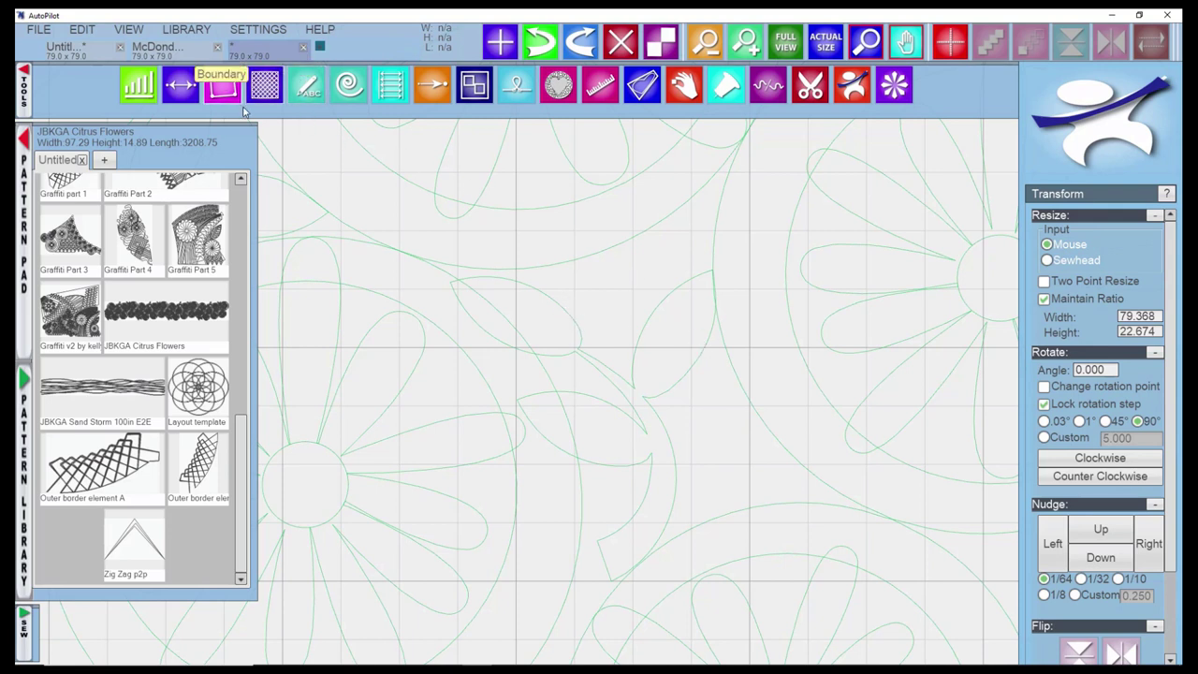
Select the design, then browse the LIBRARY, FILE and VIEW menus over to SETTINGS.
right_click(527, 272)
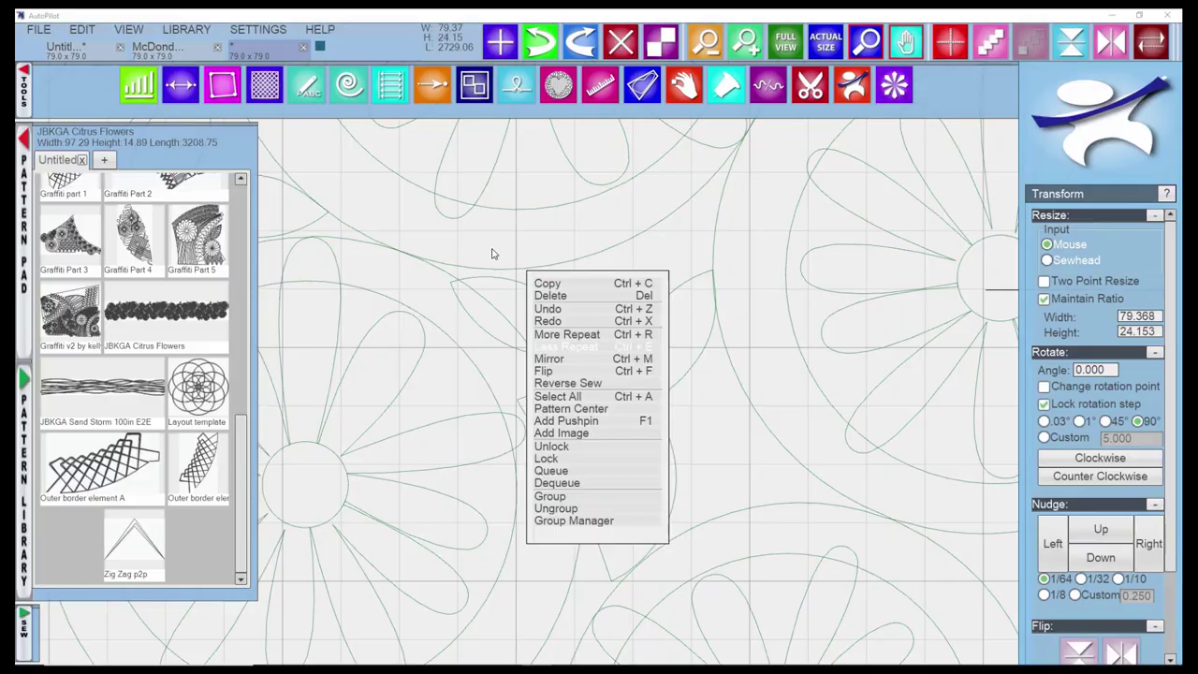
click(187, 30)
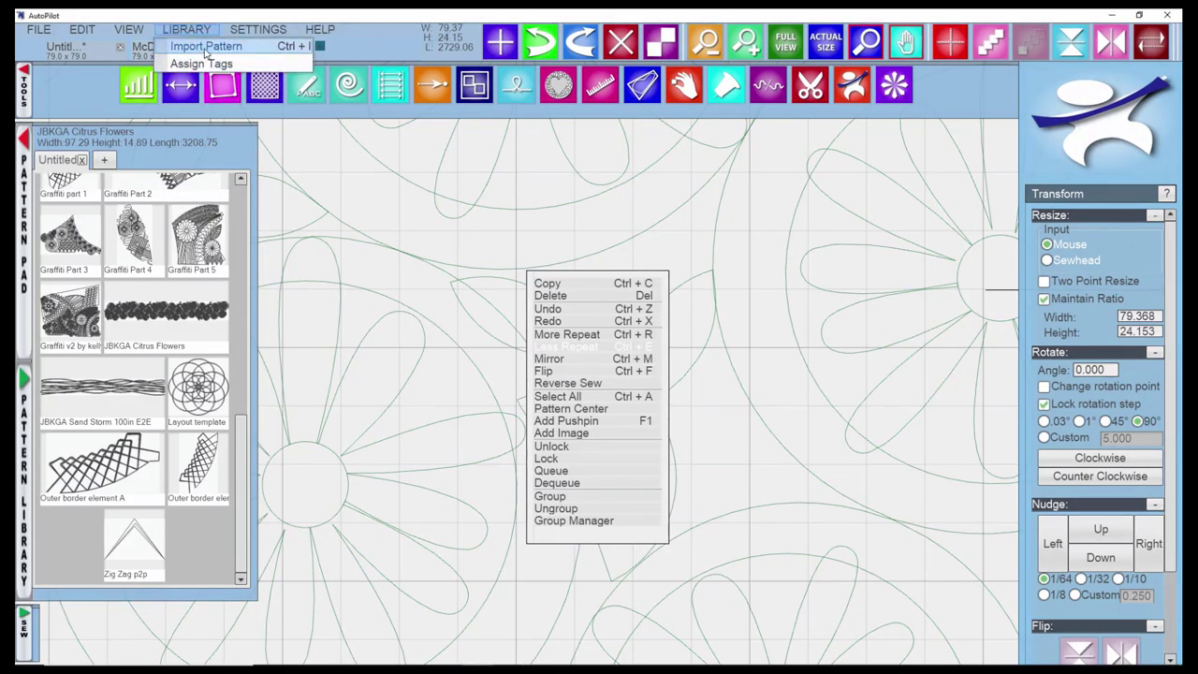
click(42, 31)
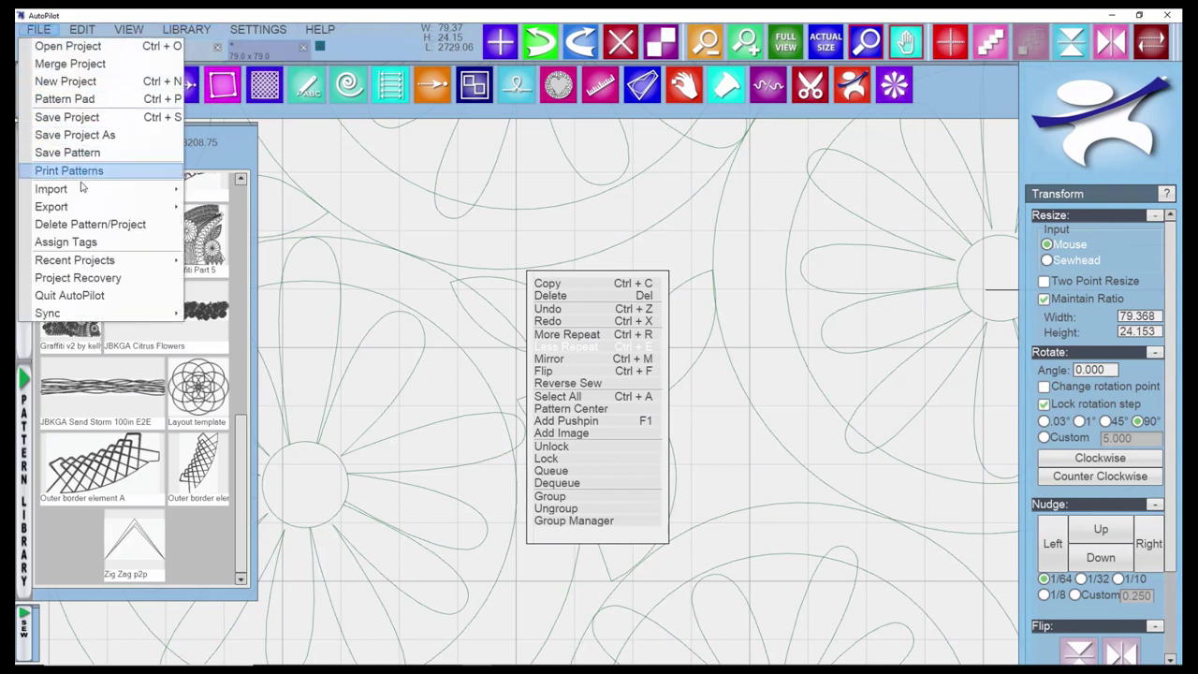
mouse_move(81, 191)
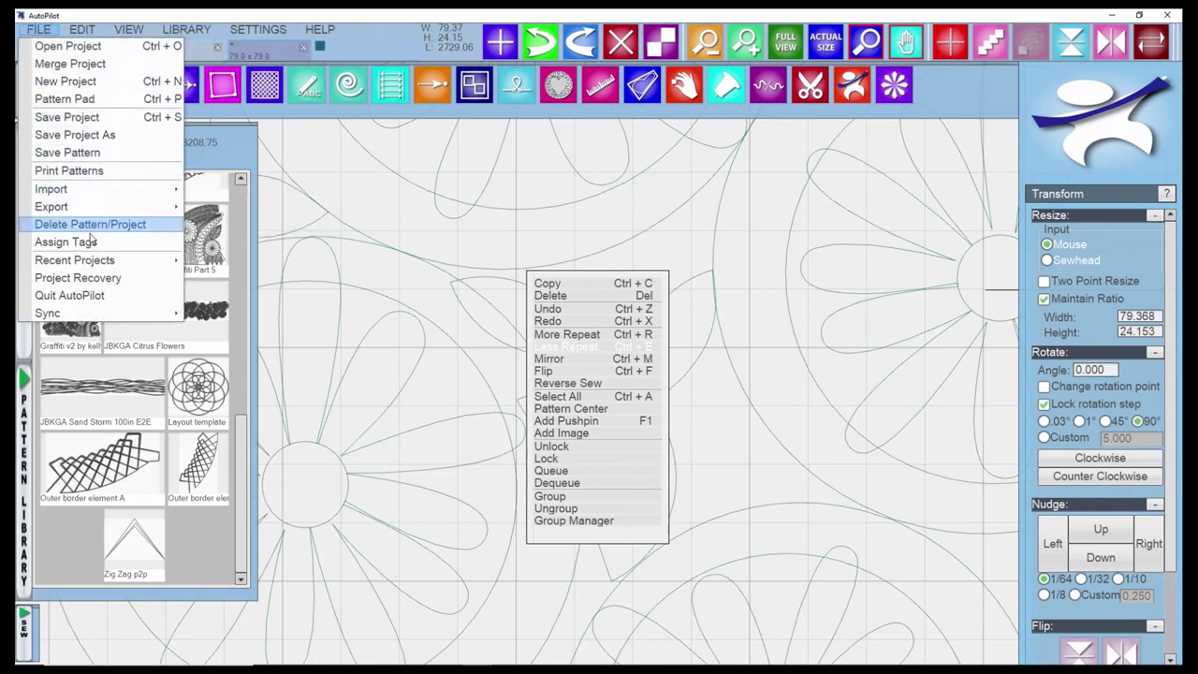
mouse_move(130, 33)
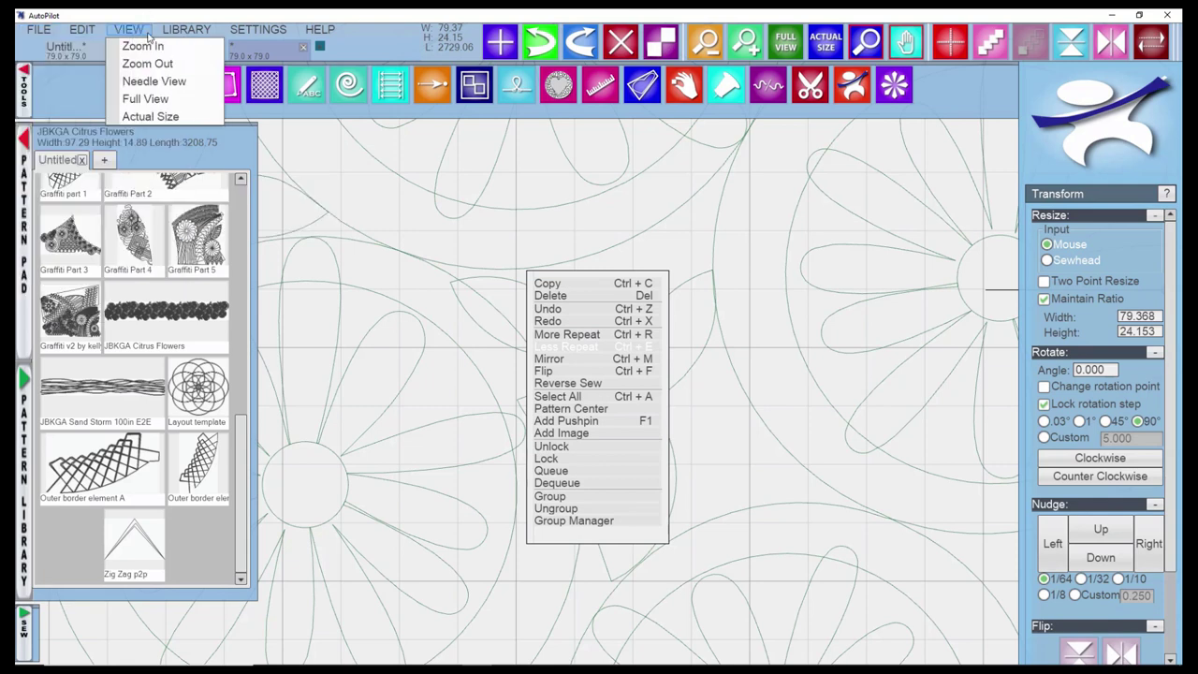
mouse_move(201, 34)
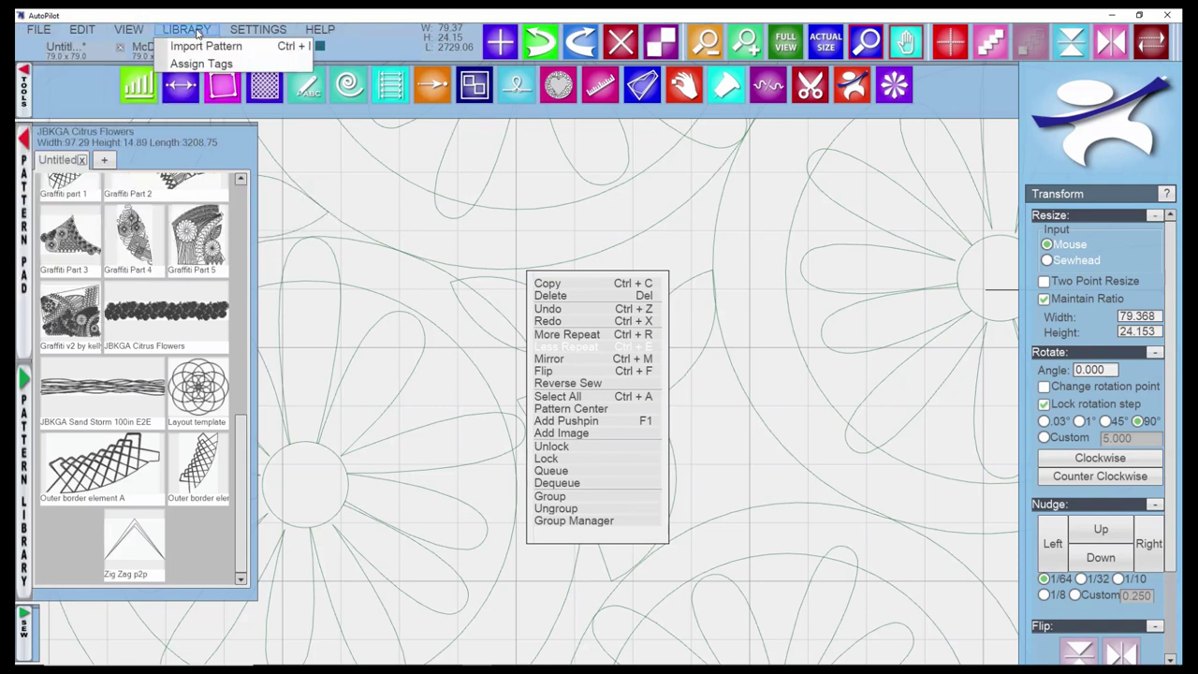
mouse_move(255, 33)
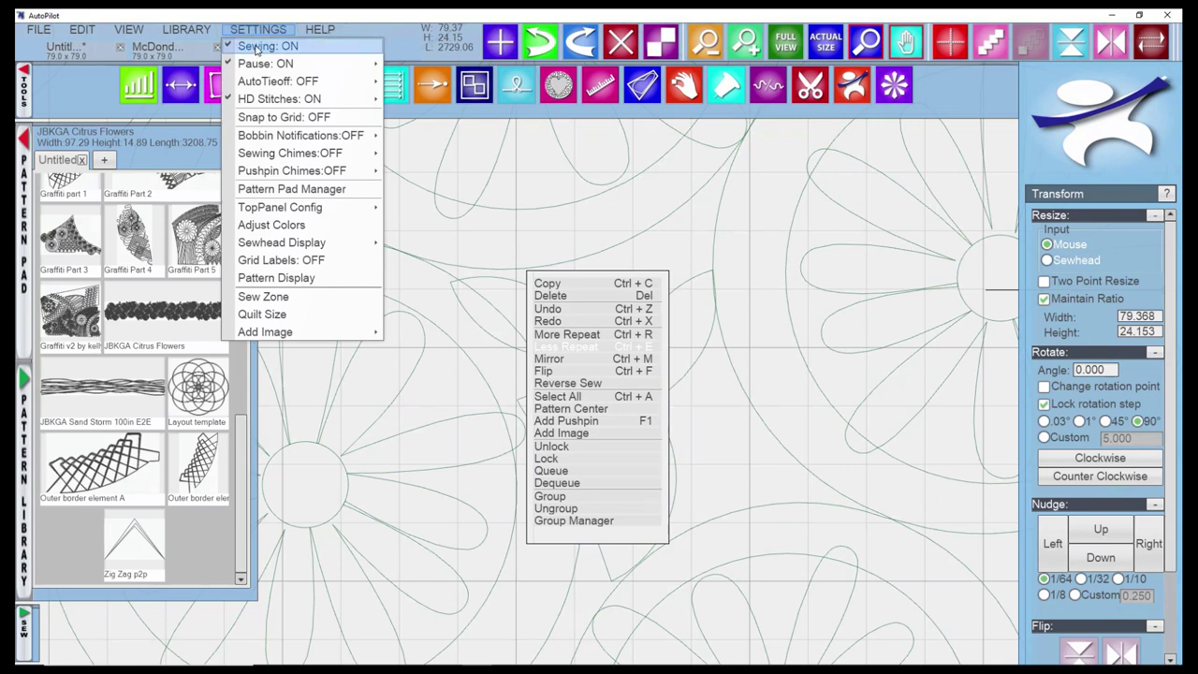
Turn Settings > Sewing OFF, then back ON, and reopen the Settings menu.
click(254, 45)
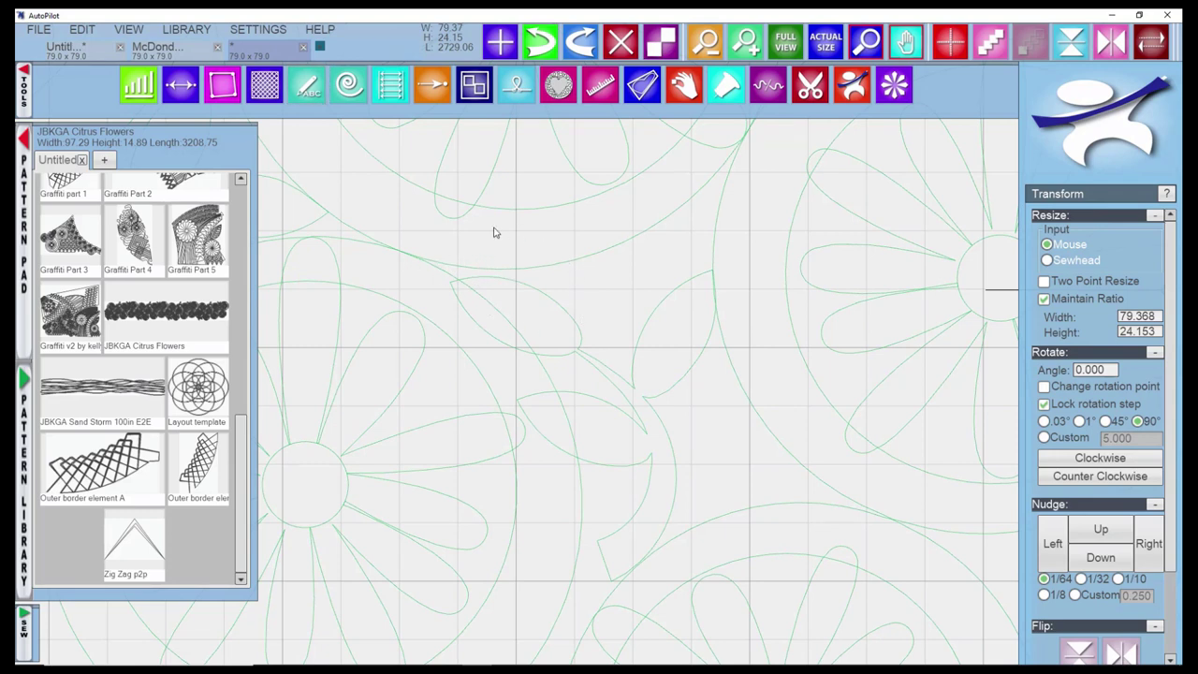
click(258, 31)
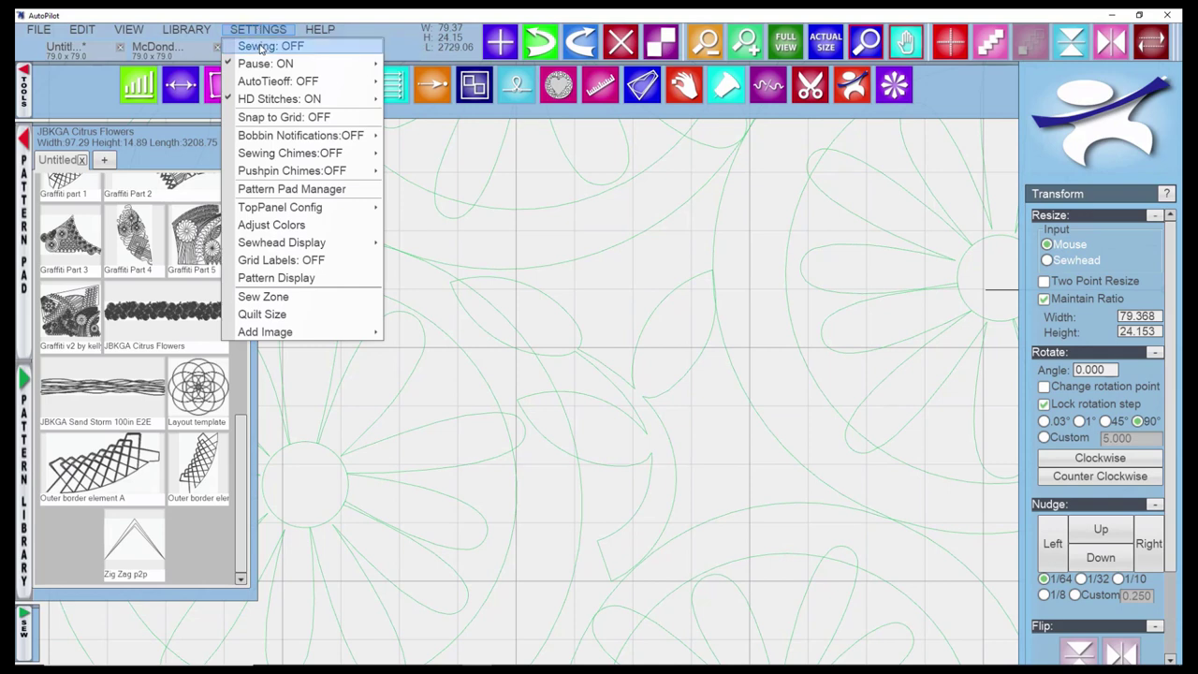
click(261, 47)
click(259, 32)
mouse_move(290, 81)
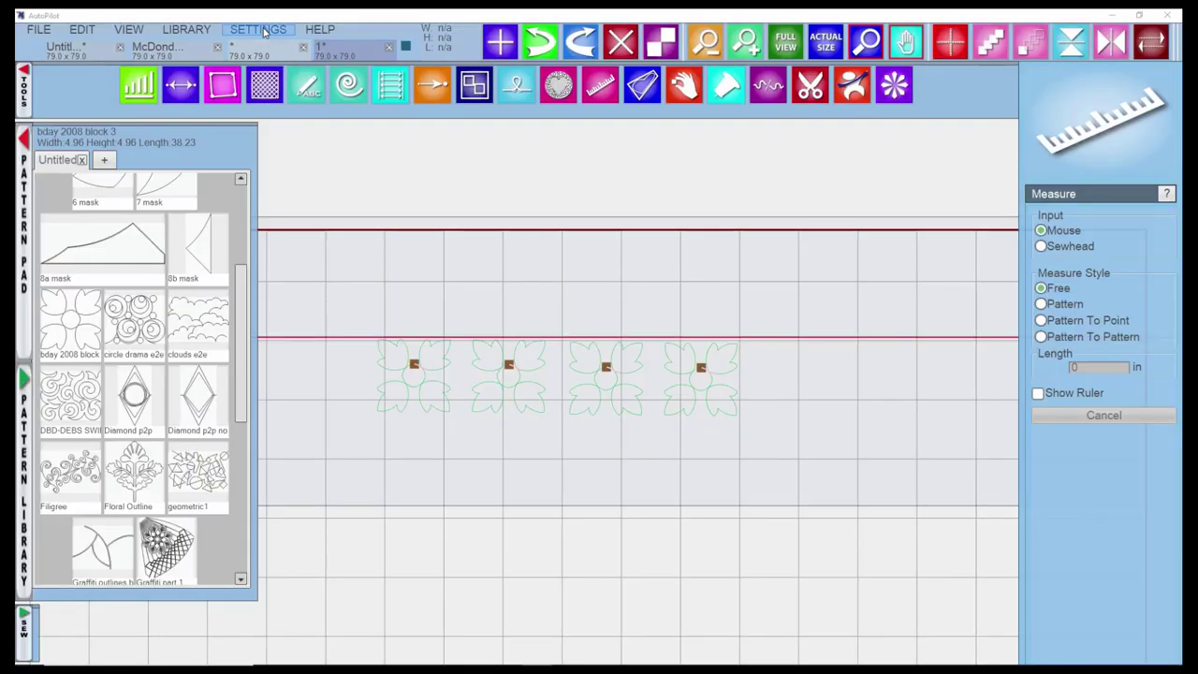
click(262, 30)
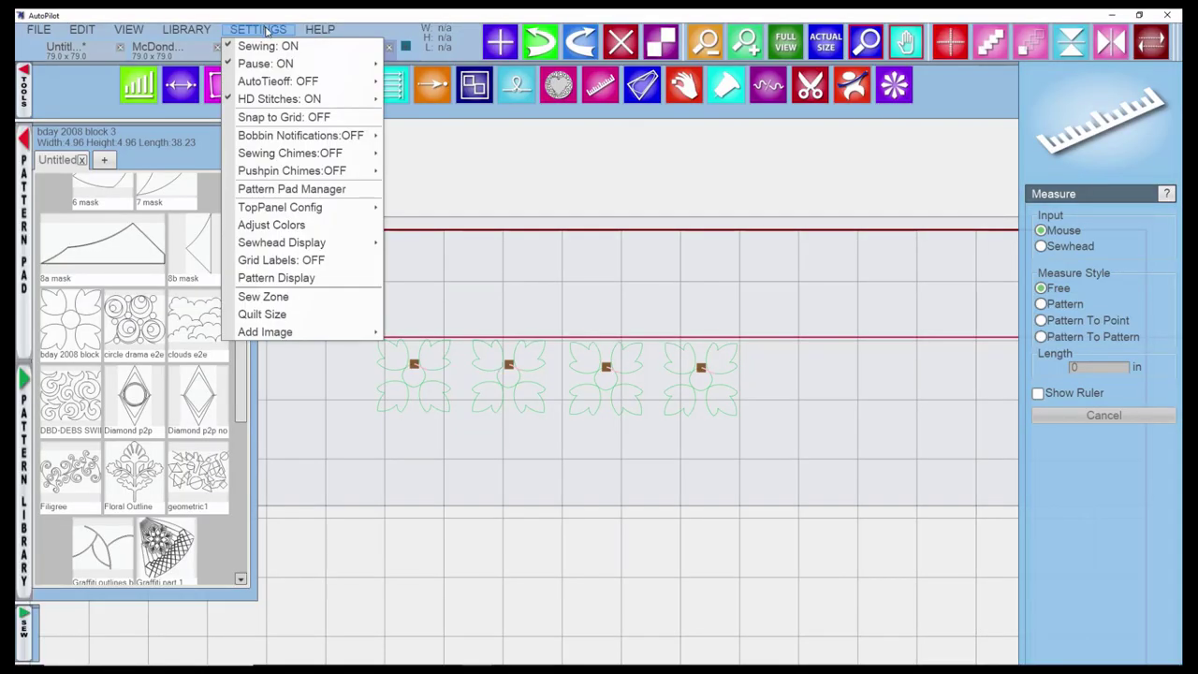
Set Pause to Configurable so it pauses only for jumps over 7 inches.
mouse_move(268, 65)
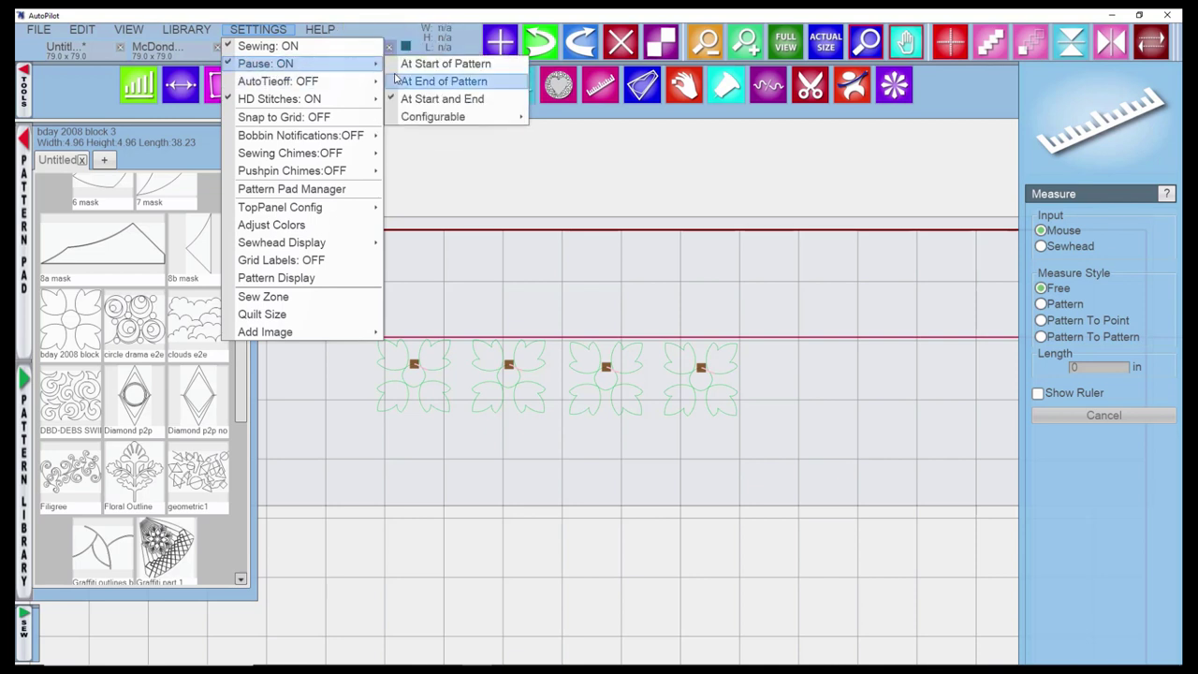
mouse_move(407, 115)
click(577, 163)
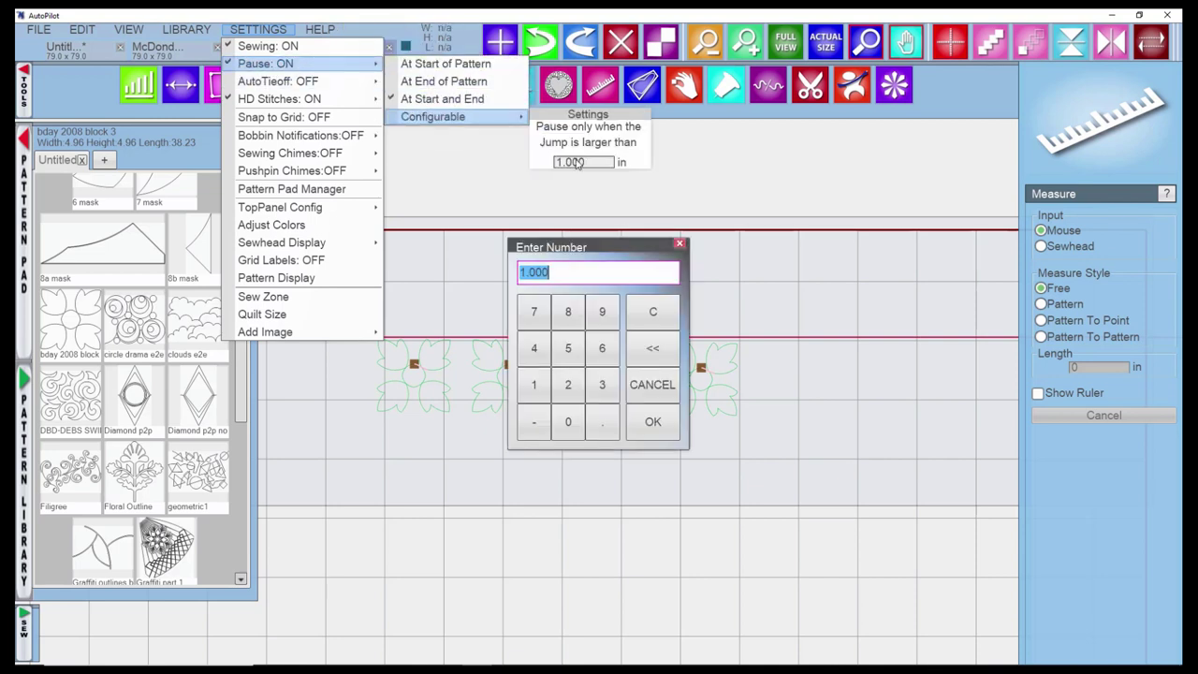
click(534, 313)
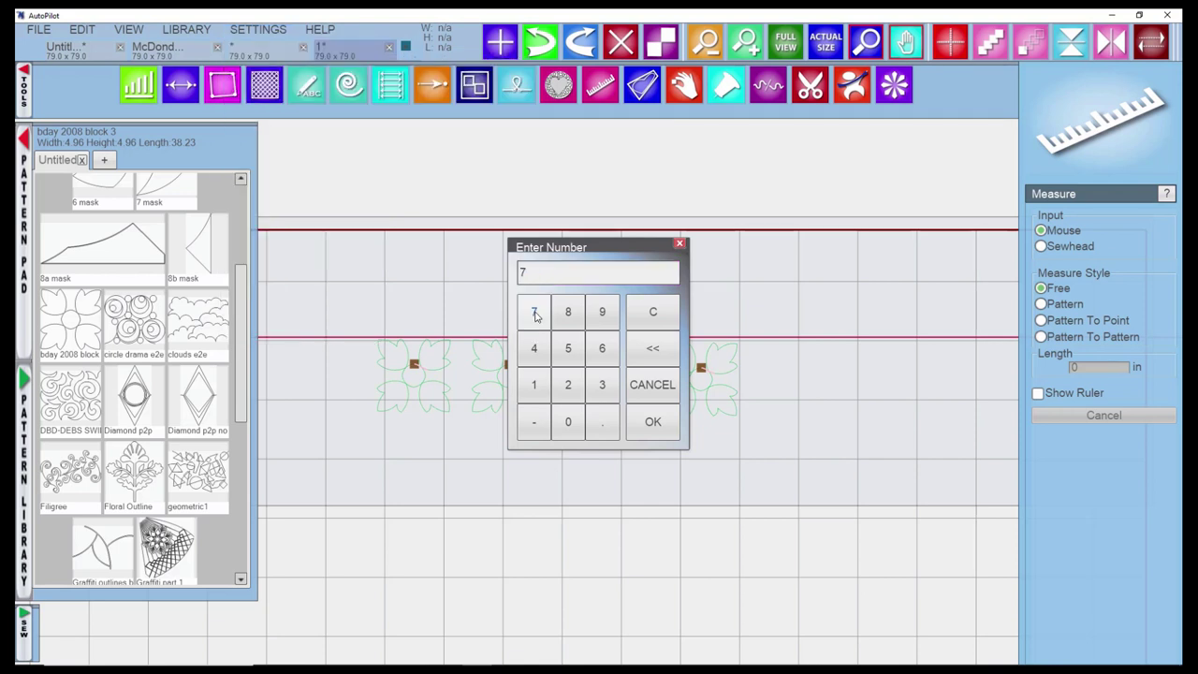
click(654, 423)
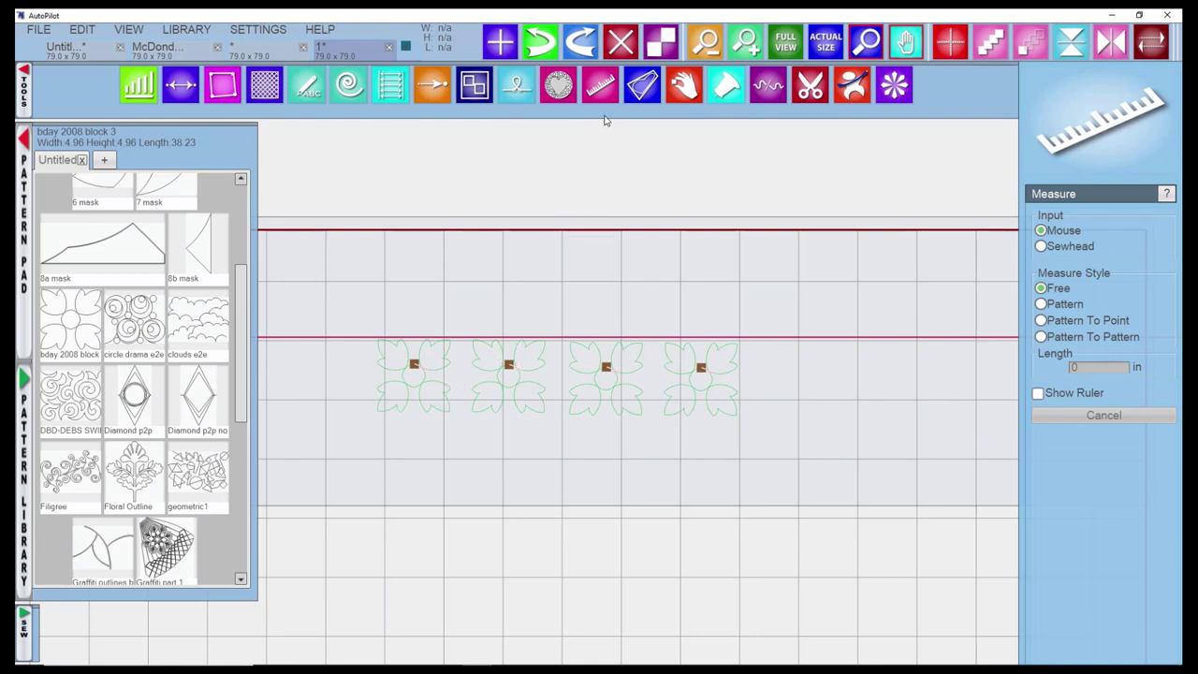
Measure between the start points of two leaf motifs, then cancel the measurement.
click(416, 365)
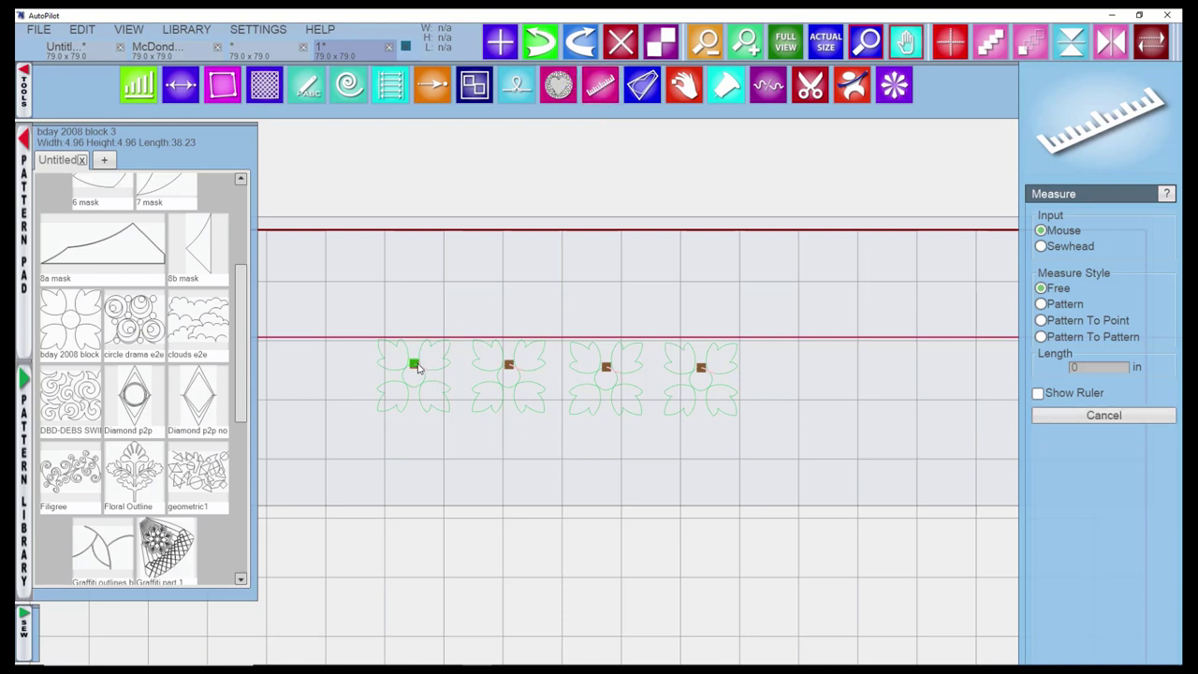
click(510, 366)
click(1104, 415)
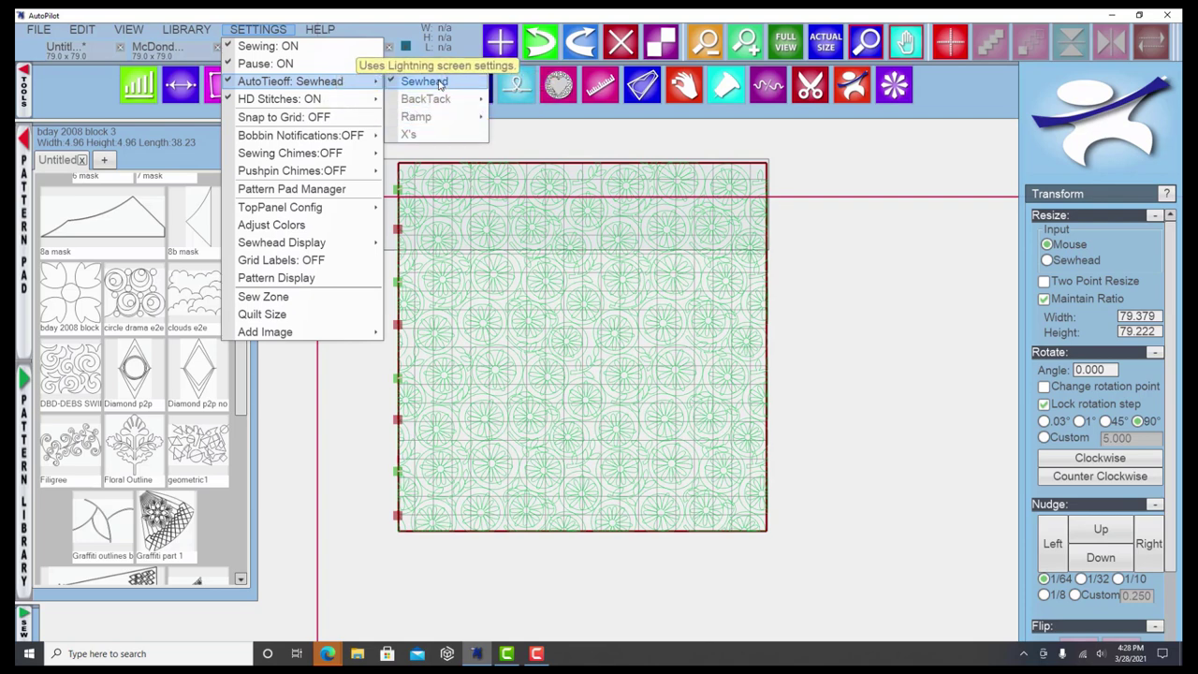
Set AutoTieoff to OFF and show HD Stitches' 30% shrink and 0% grow settings.
click(330, 86)
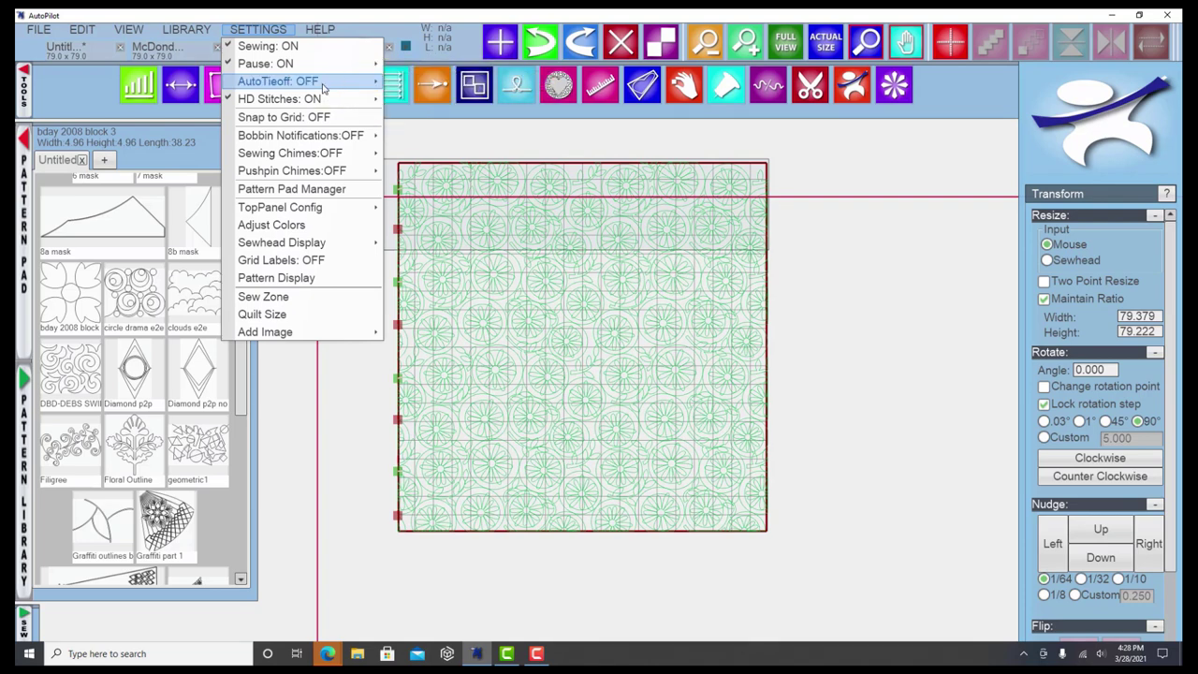
mouse_move(277, 105)
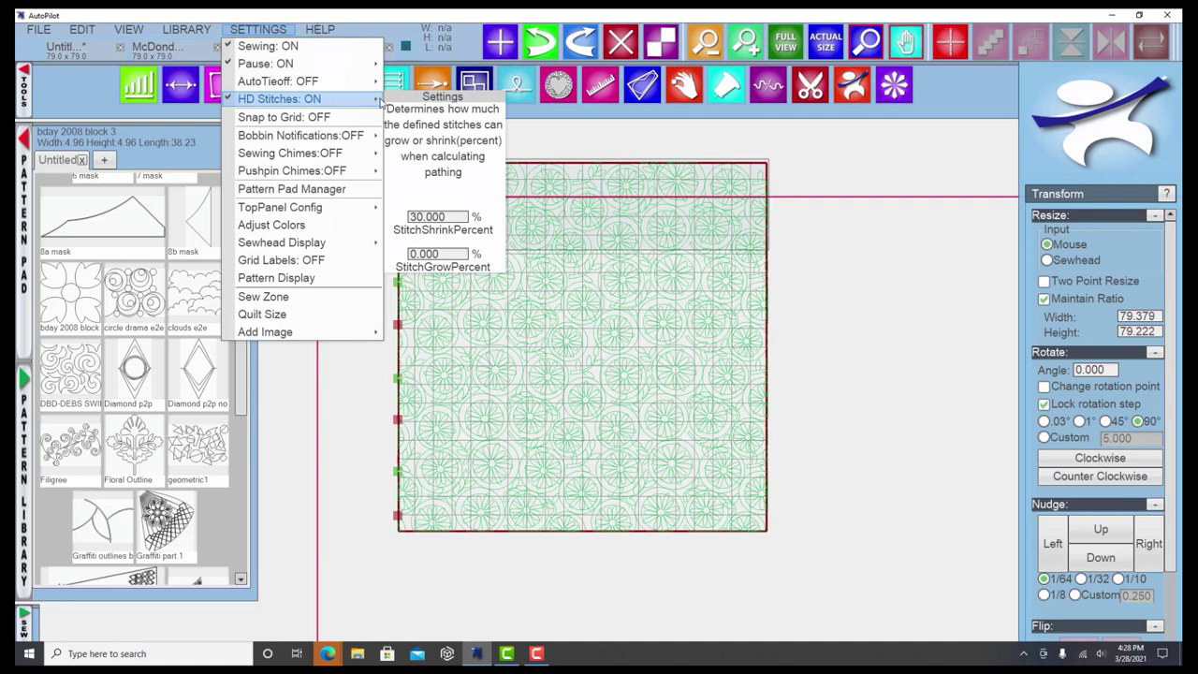
mouse_move(335, 105)
Review Bobbin Notifications, then reopen Settings to show Add Image's Background and Resizable Image options.
mouse_move(309, 135)
mouse_move(421, 176)
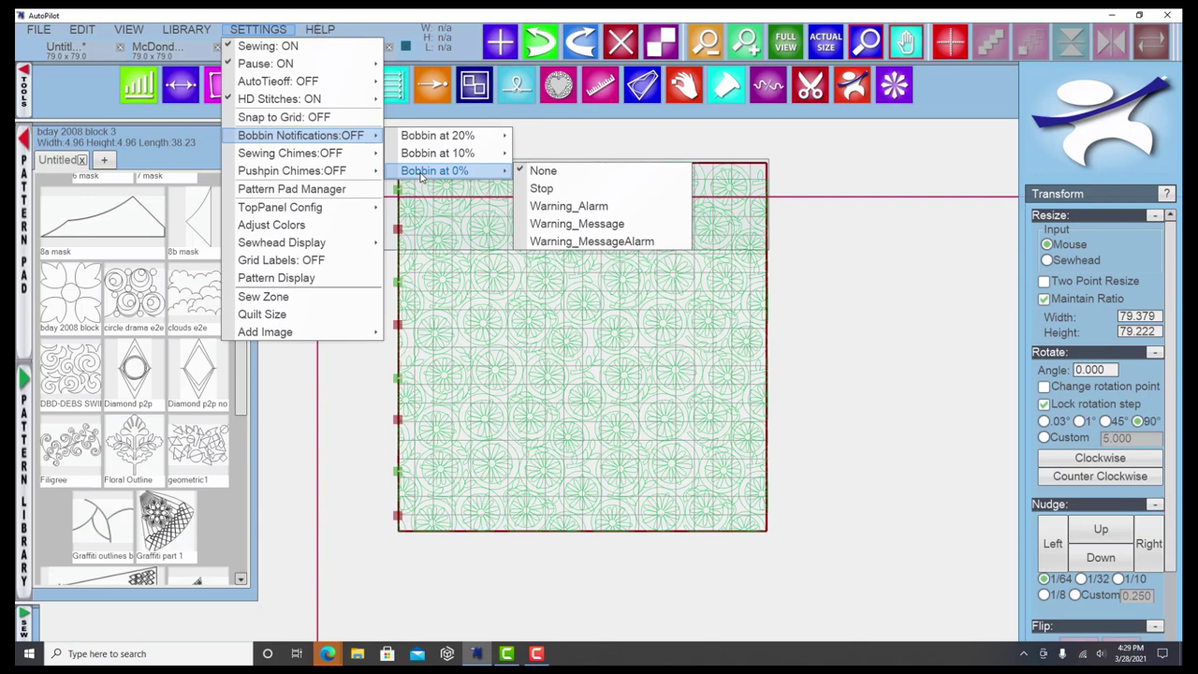
click(351, 432)
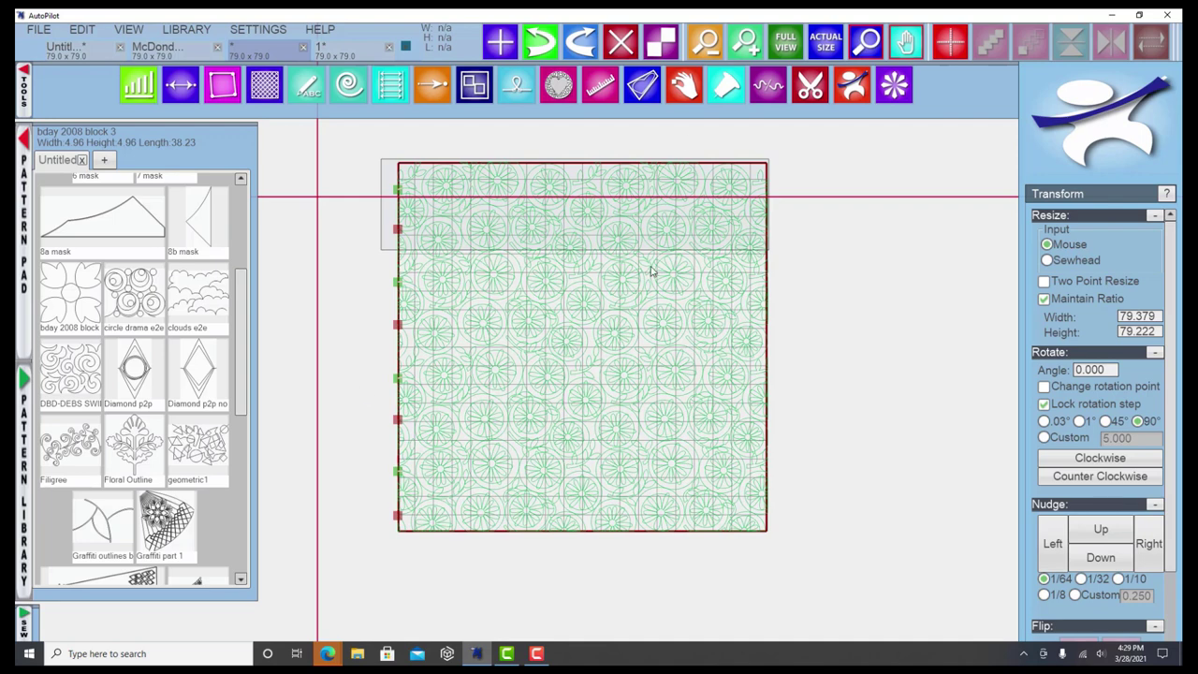
click(261, 30)
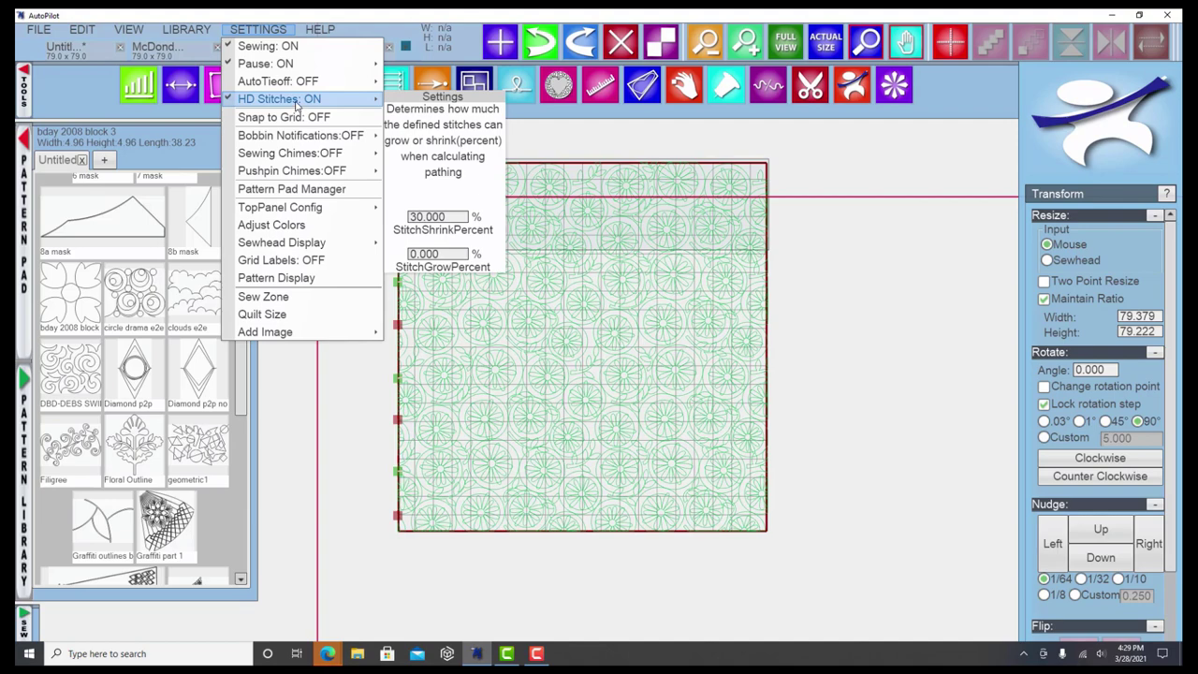
mouse_move(265, 331)
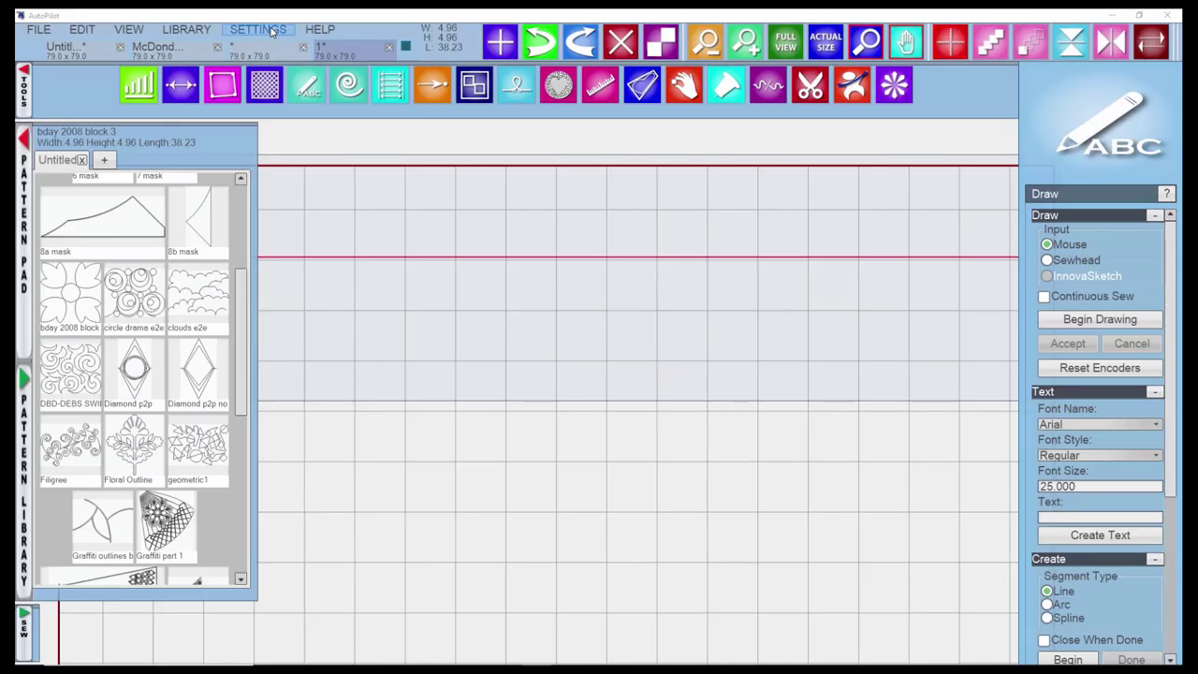
Look over the Settings menu, then close it and deselect the pattern.
click(271, 29)
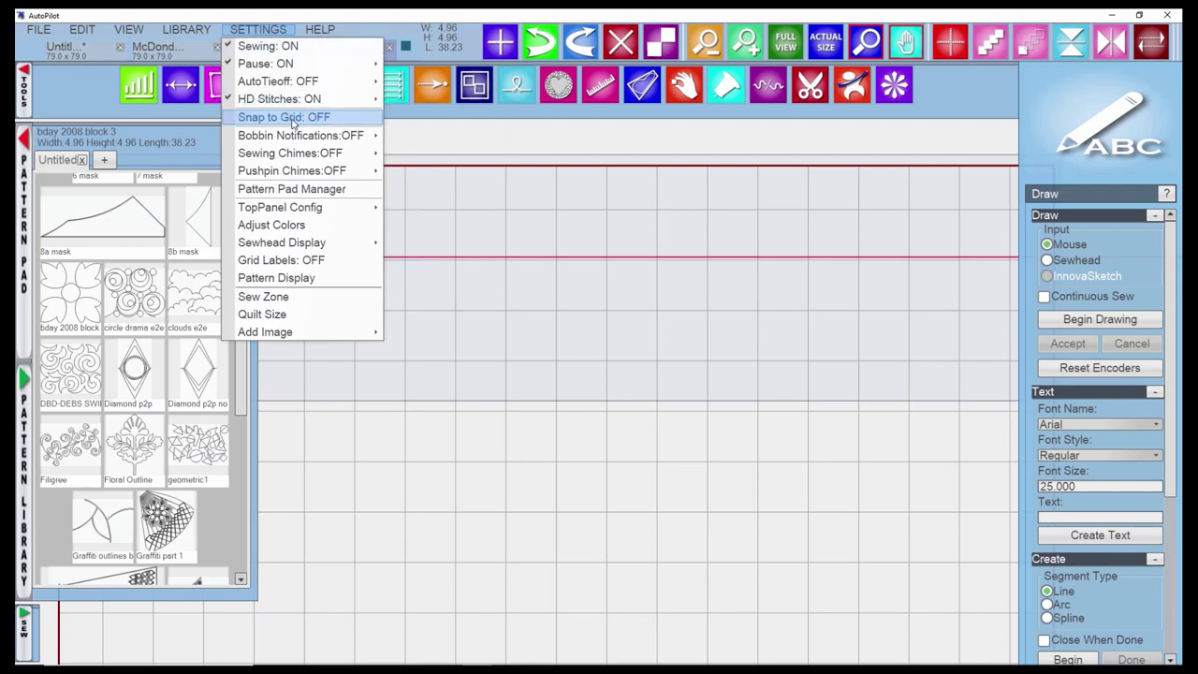
mouse_move(294, 134)
mouse_move(353, 105)
click(565, 265)
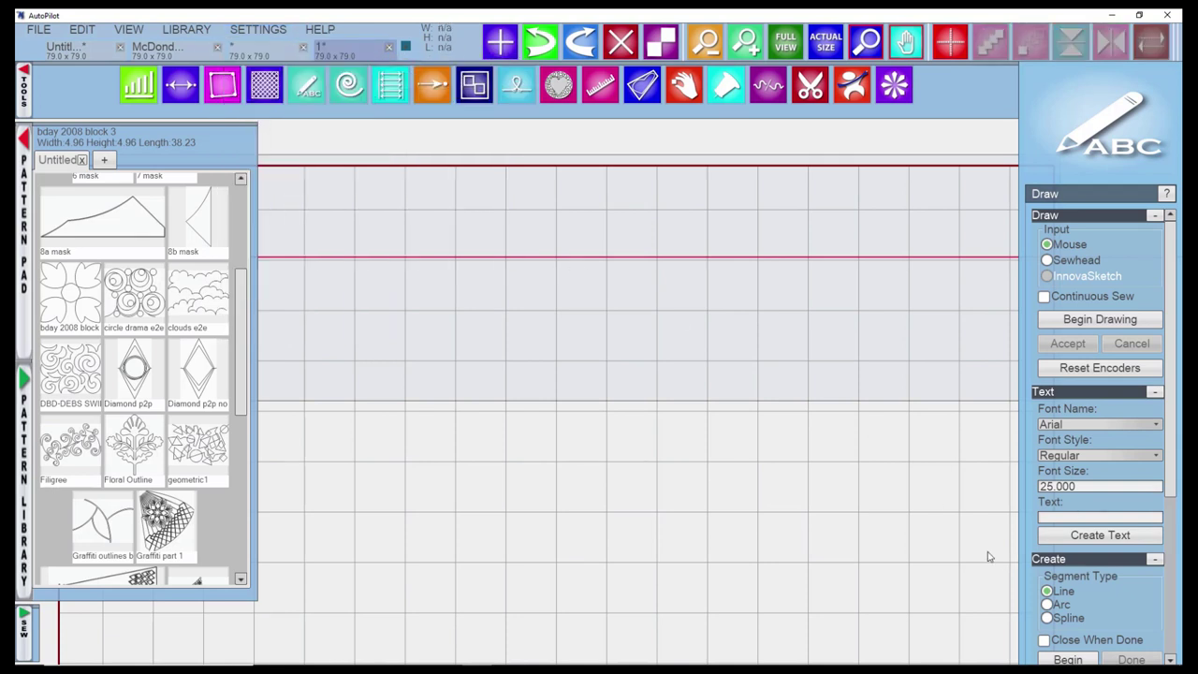
Draw an arc segment on the canvas with start, end and middle points.
click(1049, 605)
scroll(1081, 592, down, 1)
scroll(1081, 591, down, 1)
click(1068, 621)
click(459, 301)
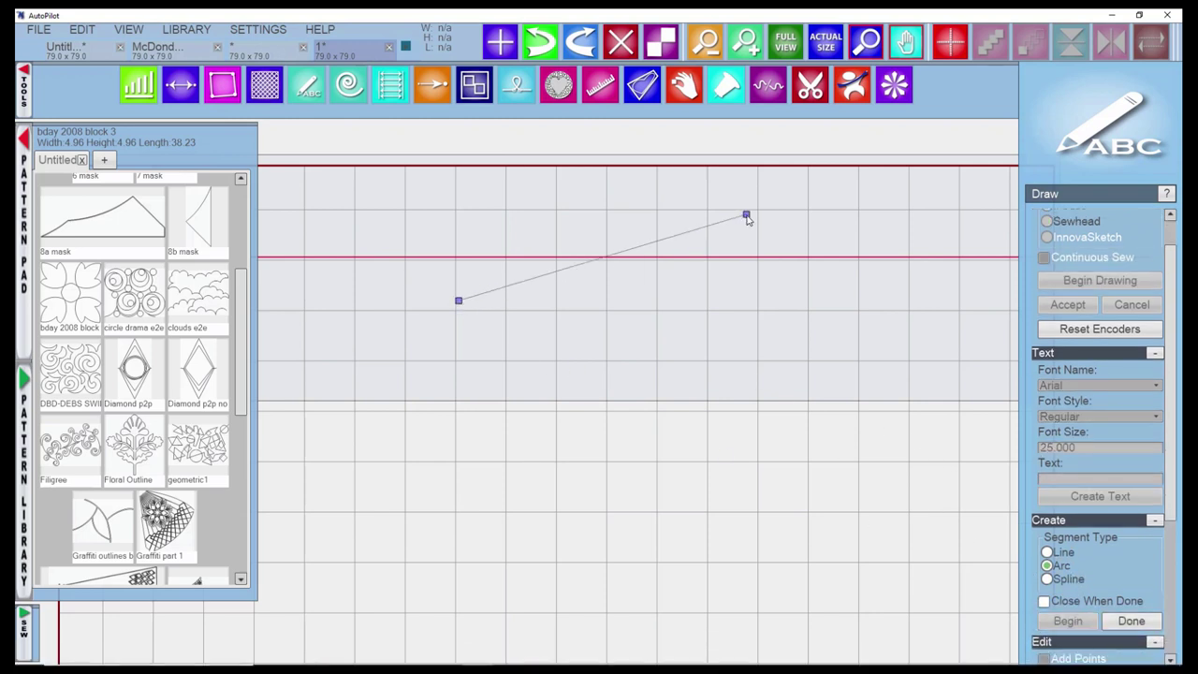
click(746, 216)
click(623, 249)
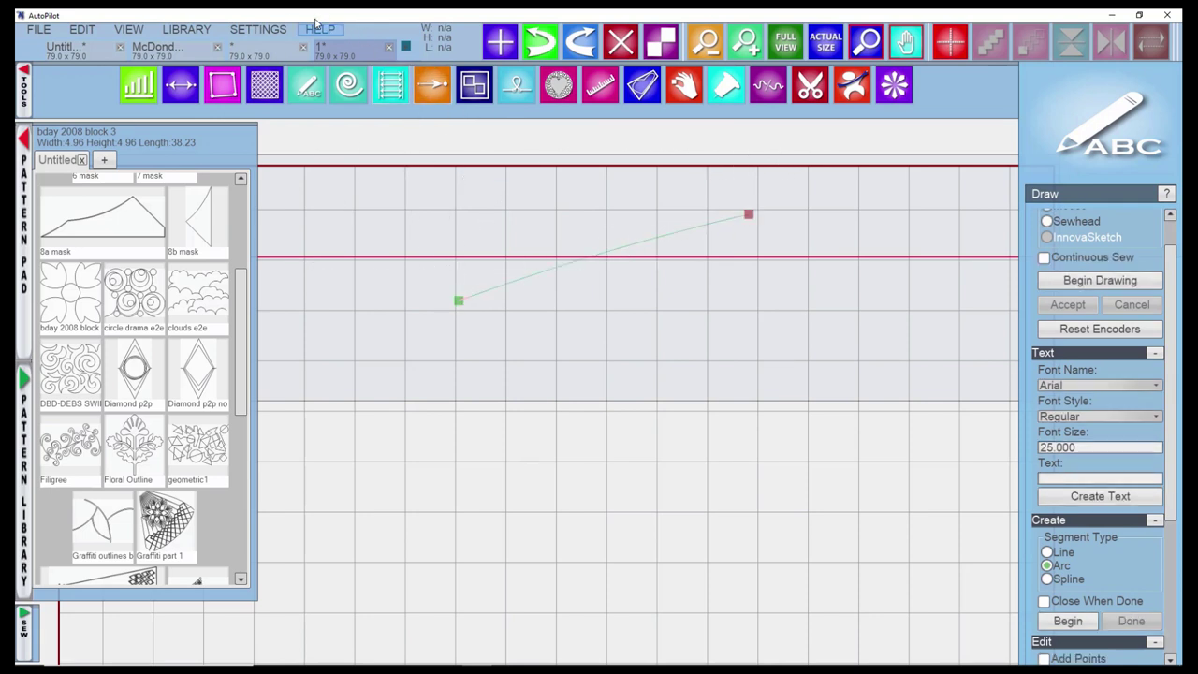
Draw a horizontal straight line between two grid points, finish it, and turn Snap to Grid off.
click(259, 29)
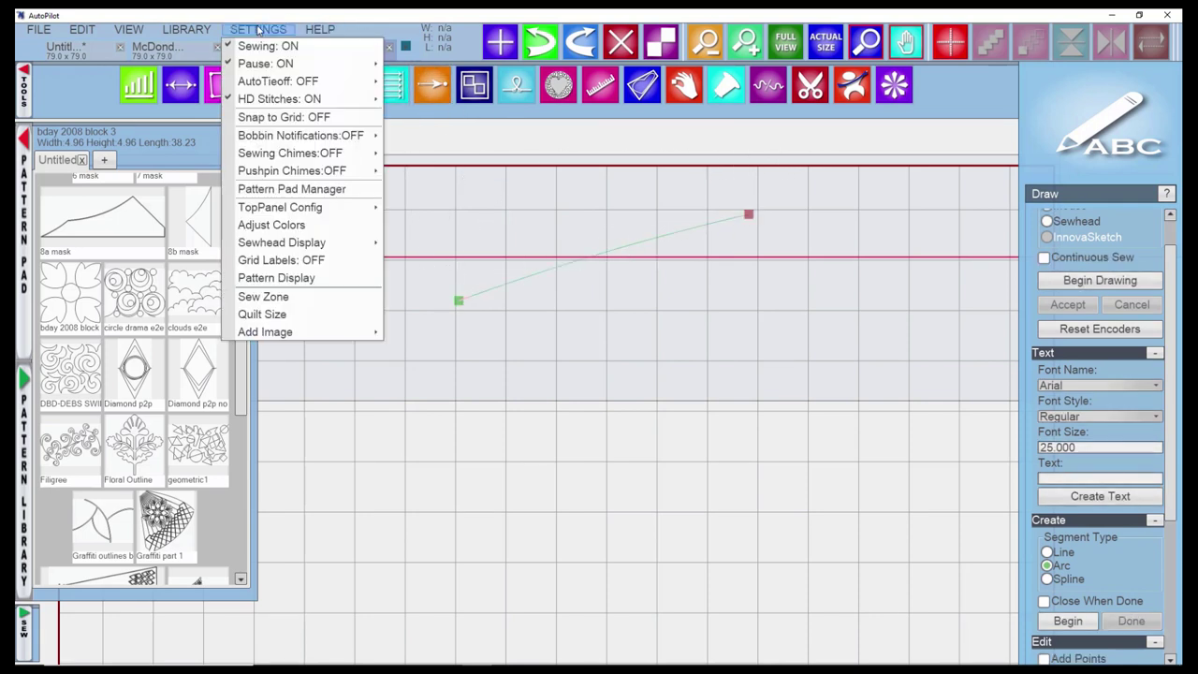
click(277, 118)
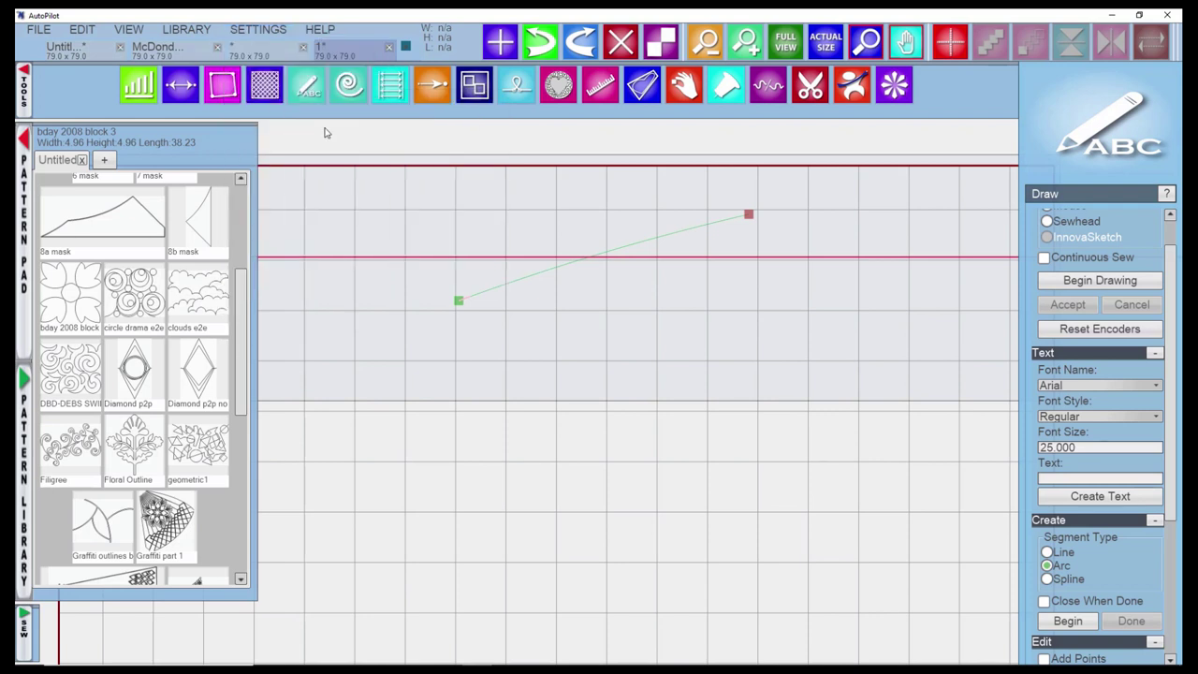
click(1047, 552)
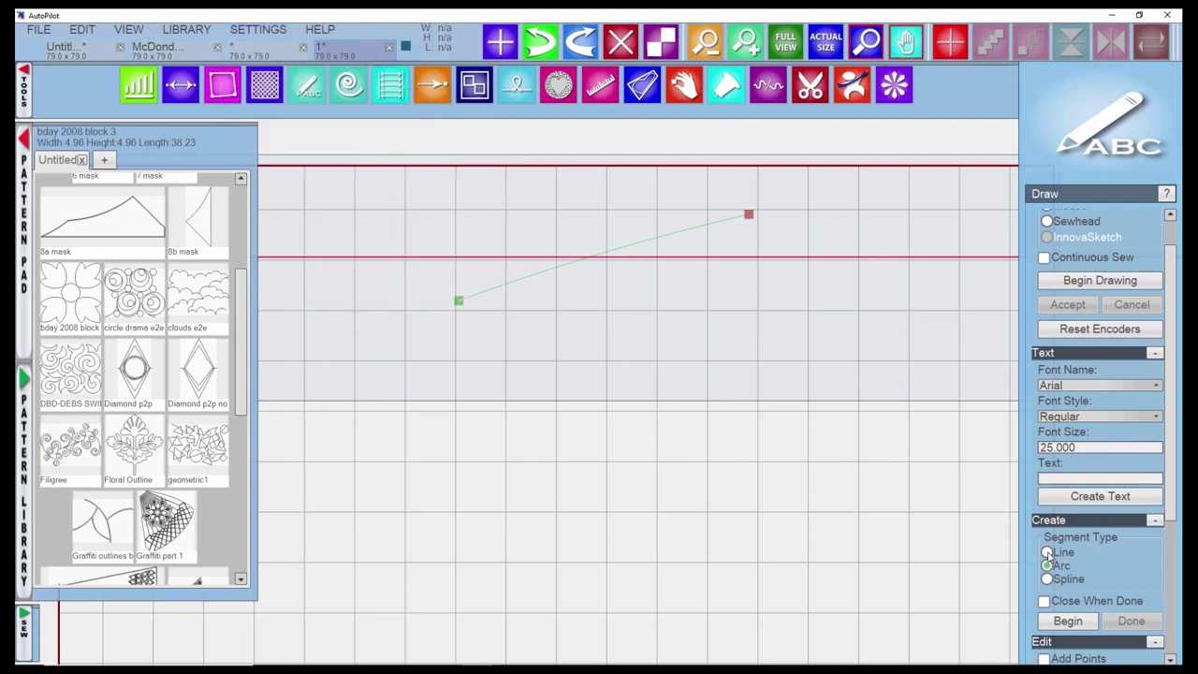
click(1067, 621)
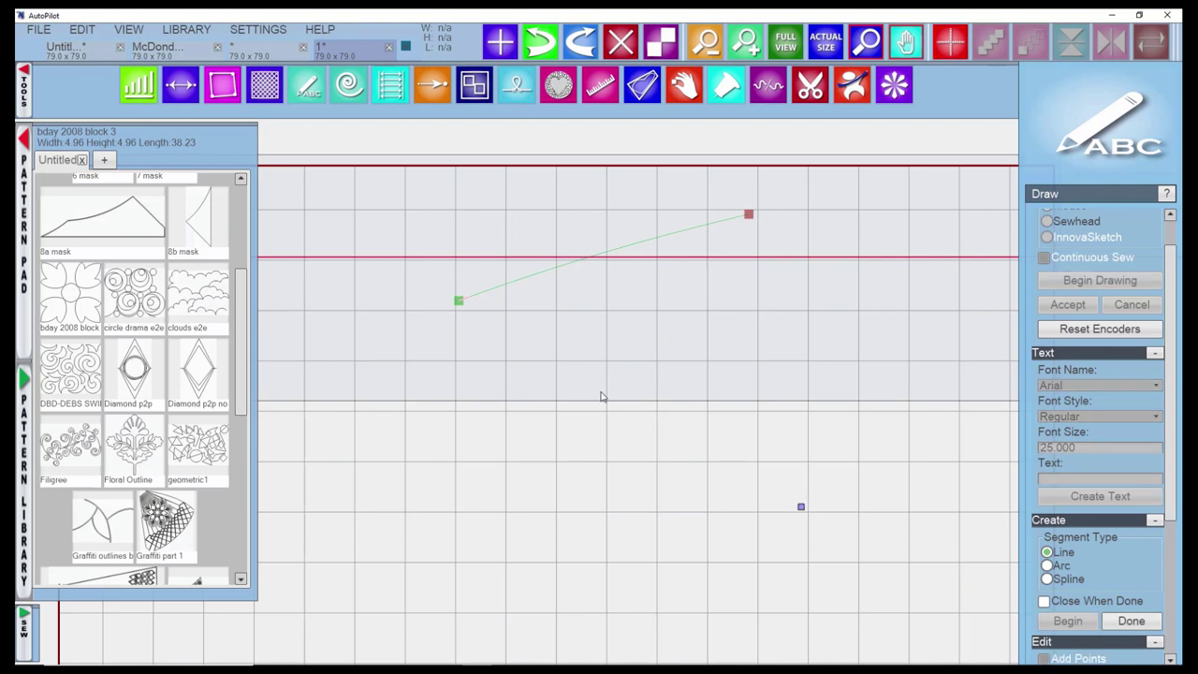
click(522, 345)
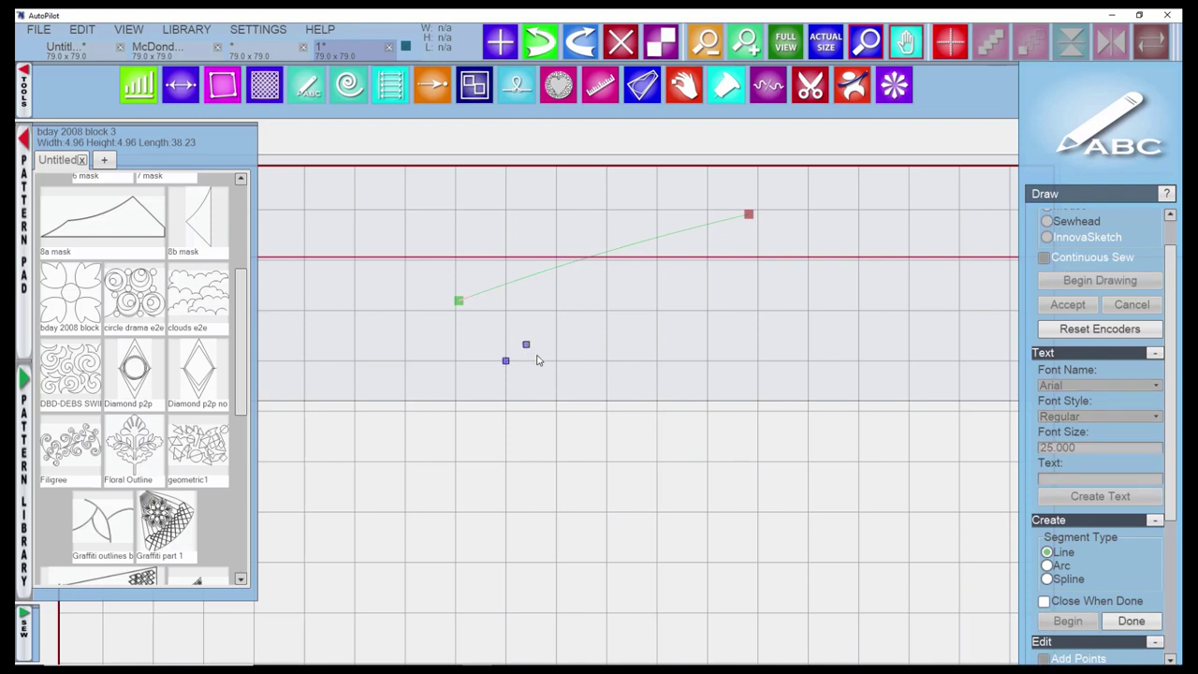
click(734, 340)
click(1138, 622)
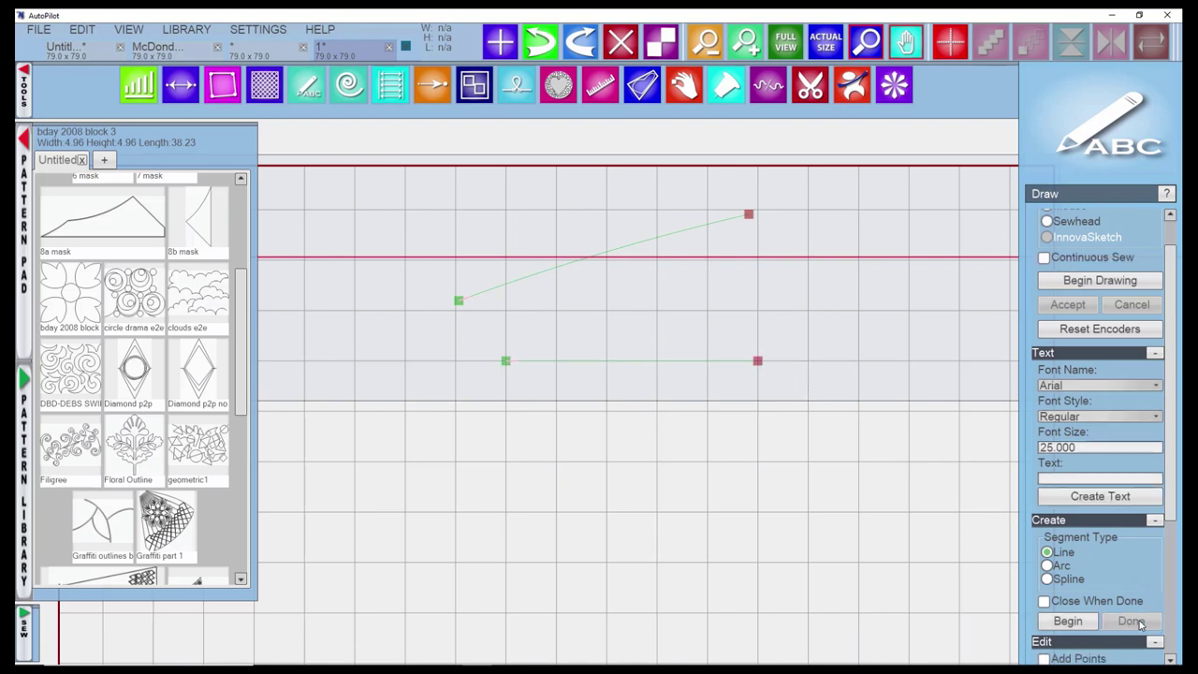
click(264, 29)
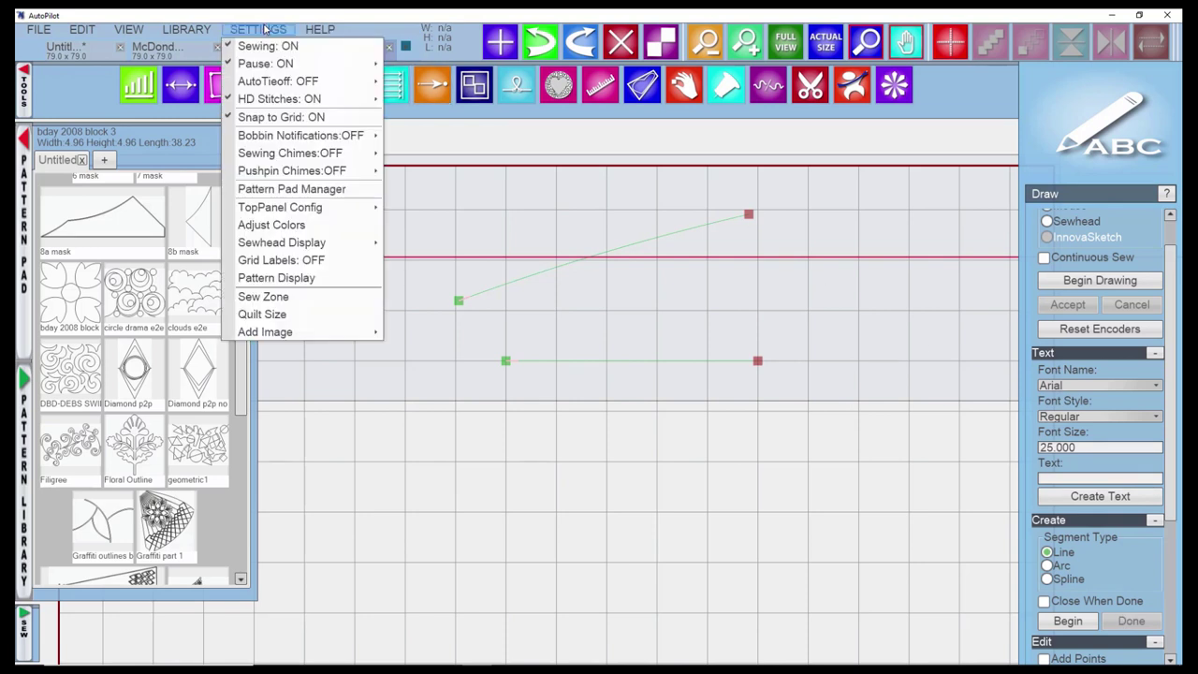
click(289, 117)
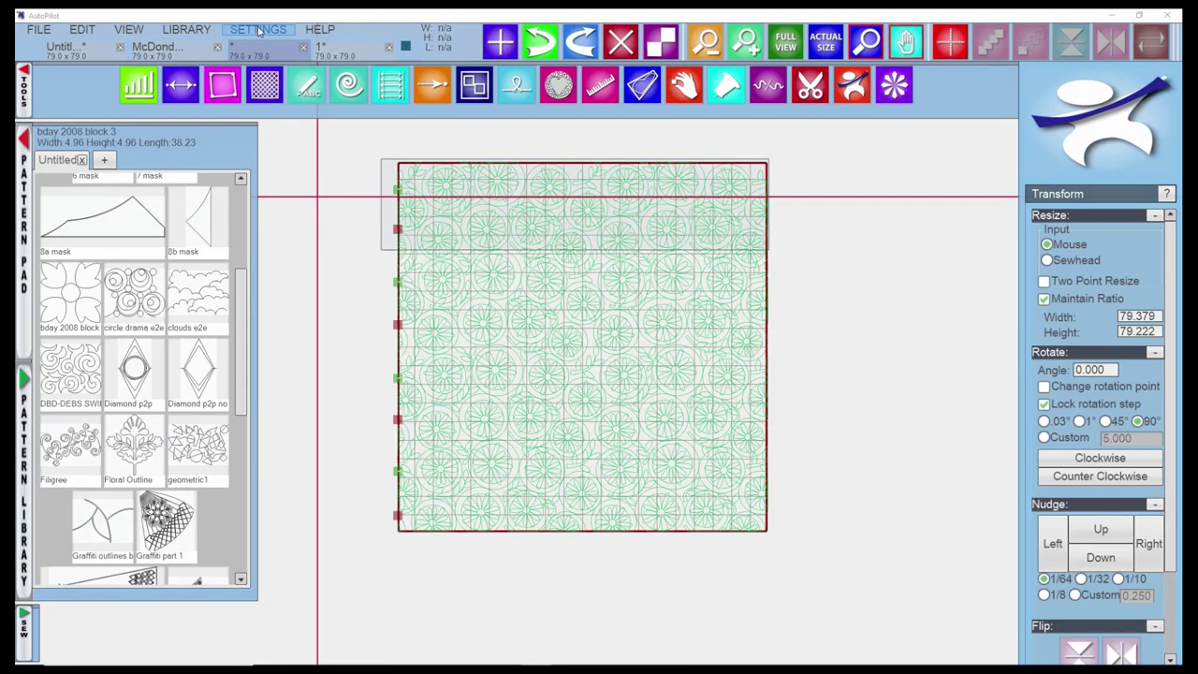
Browse the Bobbin Notifications choices for 20%, 10% and 0%, then bring up the Help menu.
click(266, 30)
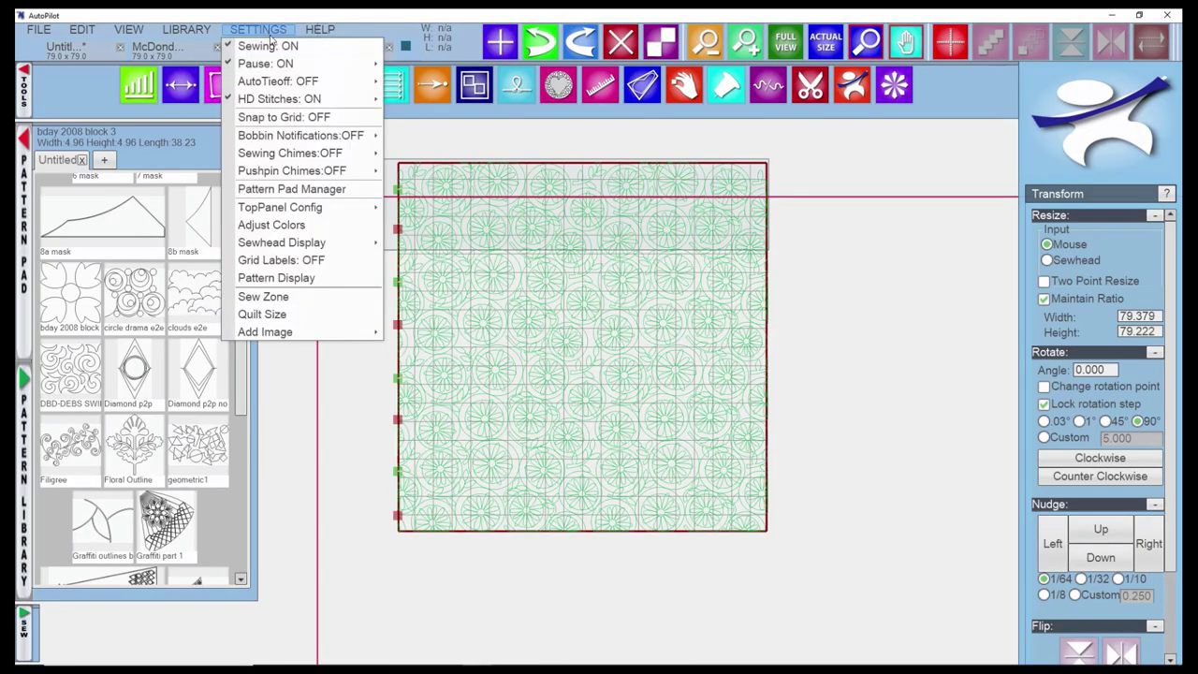
mouse_move(313, 136)
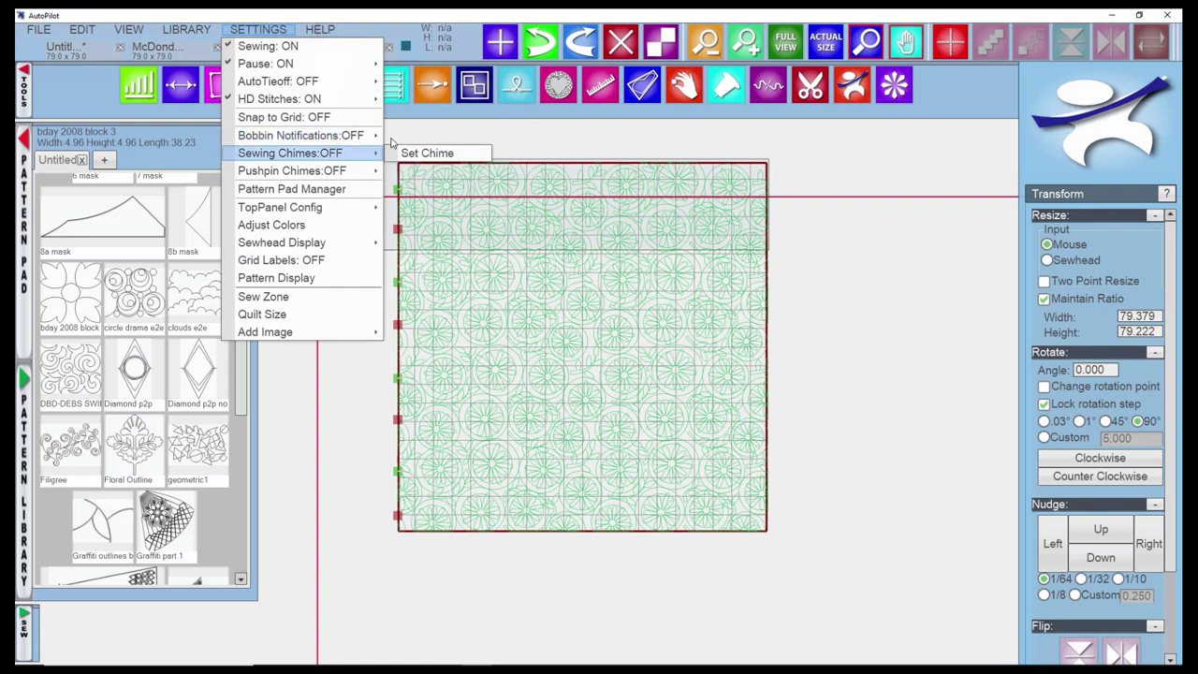
mouse_move(422, 137)
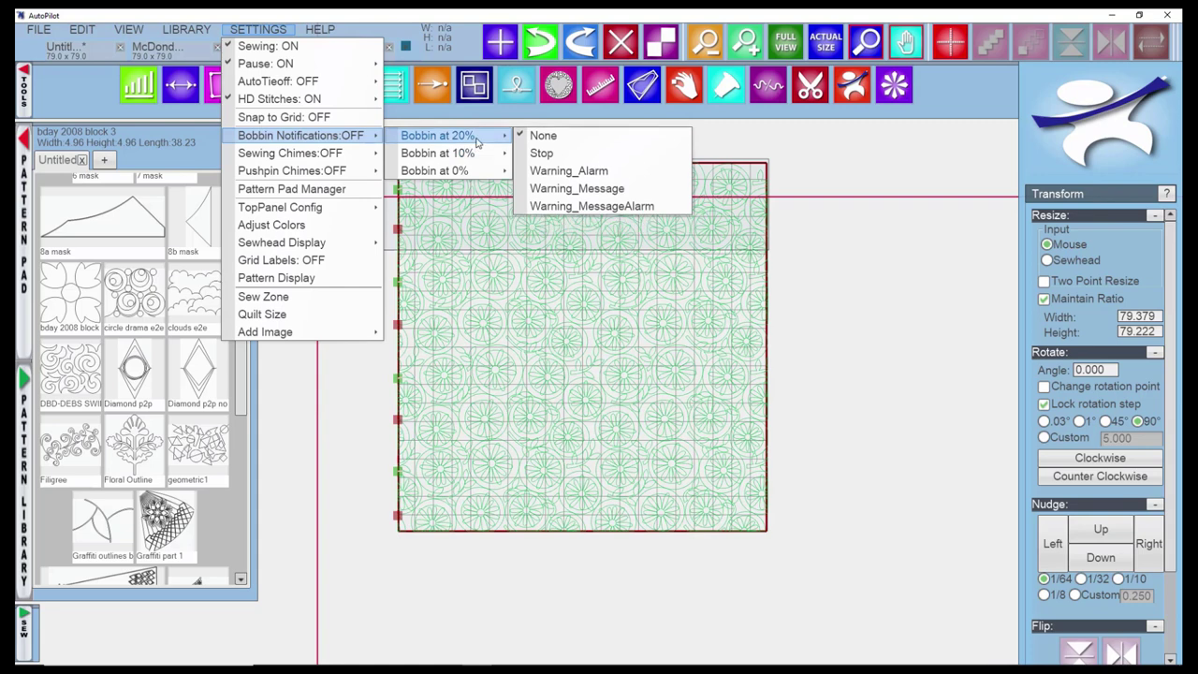
mouse_move(478, 155)
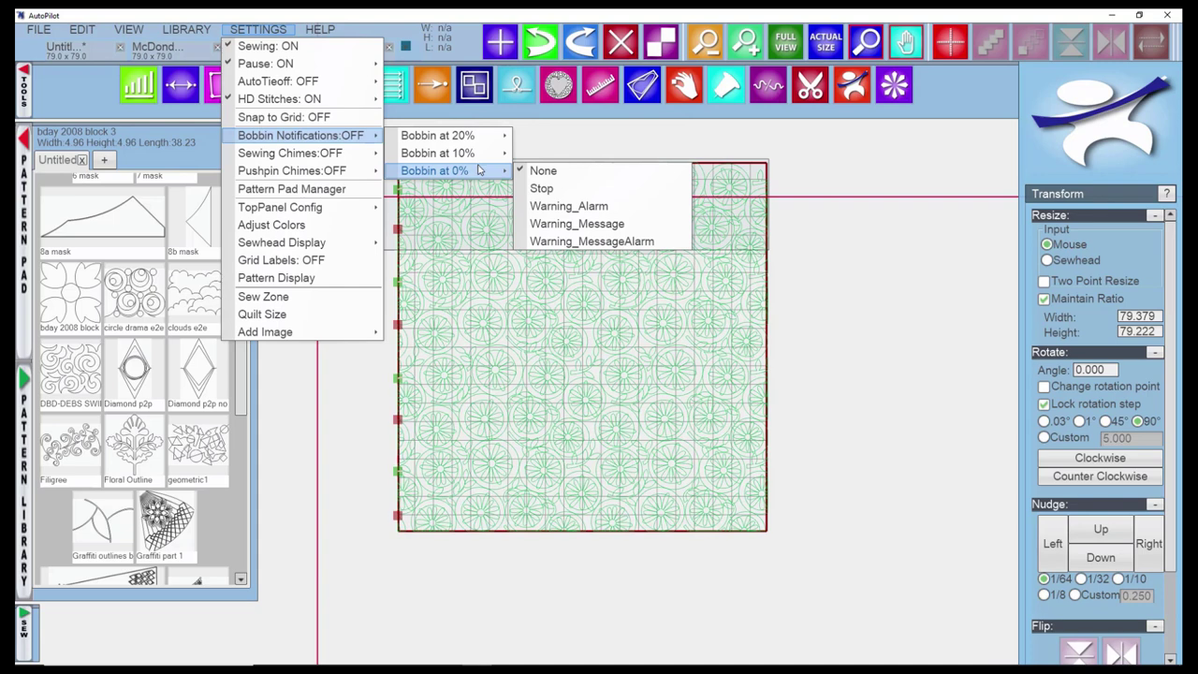
mouse_move(318, 30)
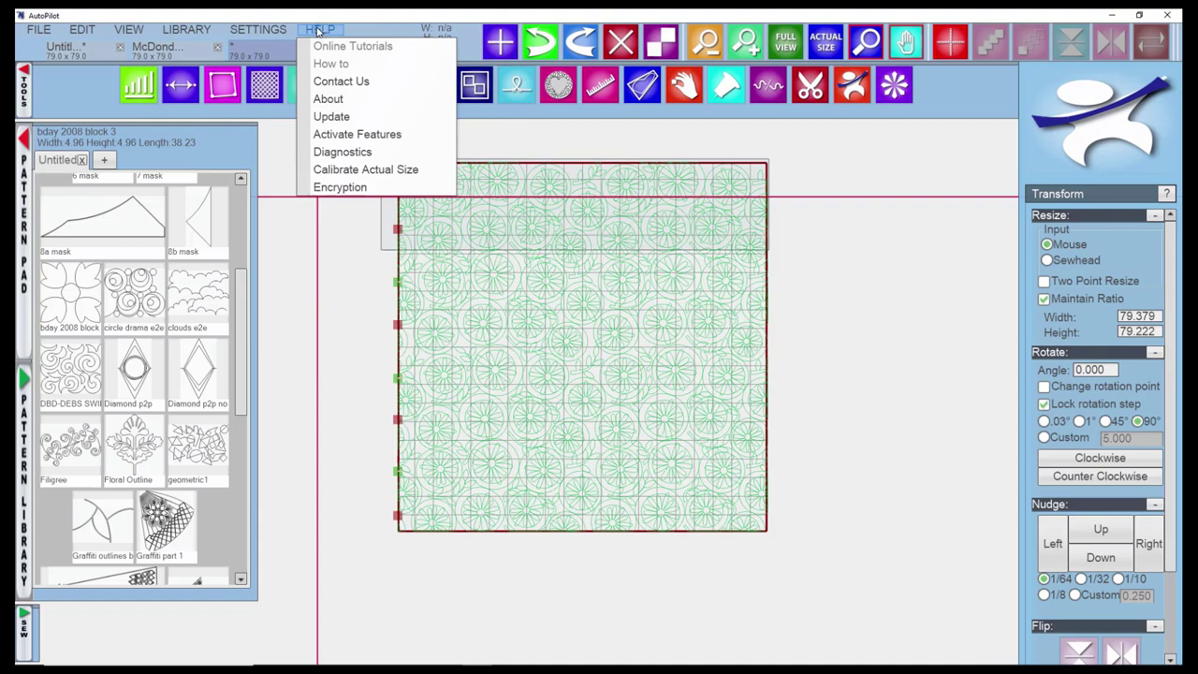
Change the Diagnostics Bobbin Length from 125 to 200, confirm with Yes, and close Diagnostics.
click(344, 152)
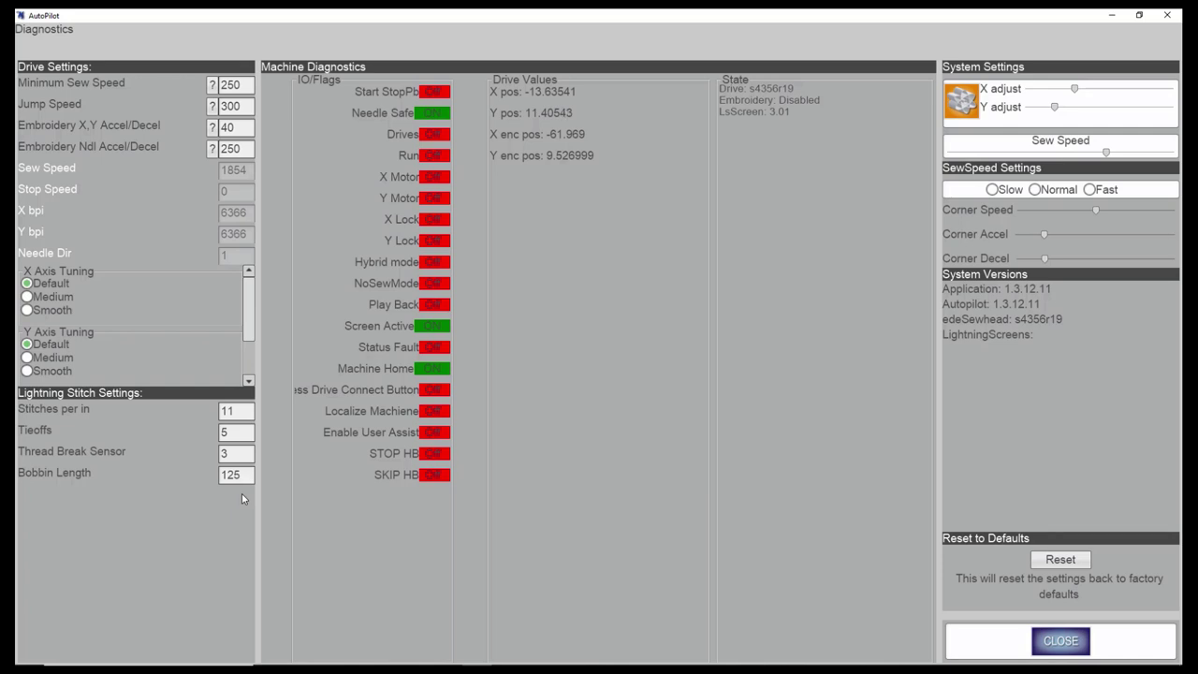
click(236, 476)
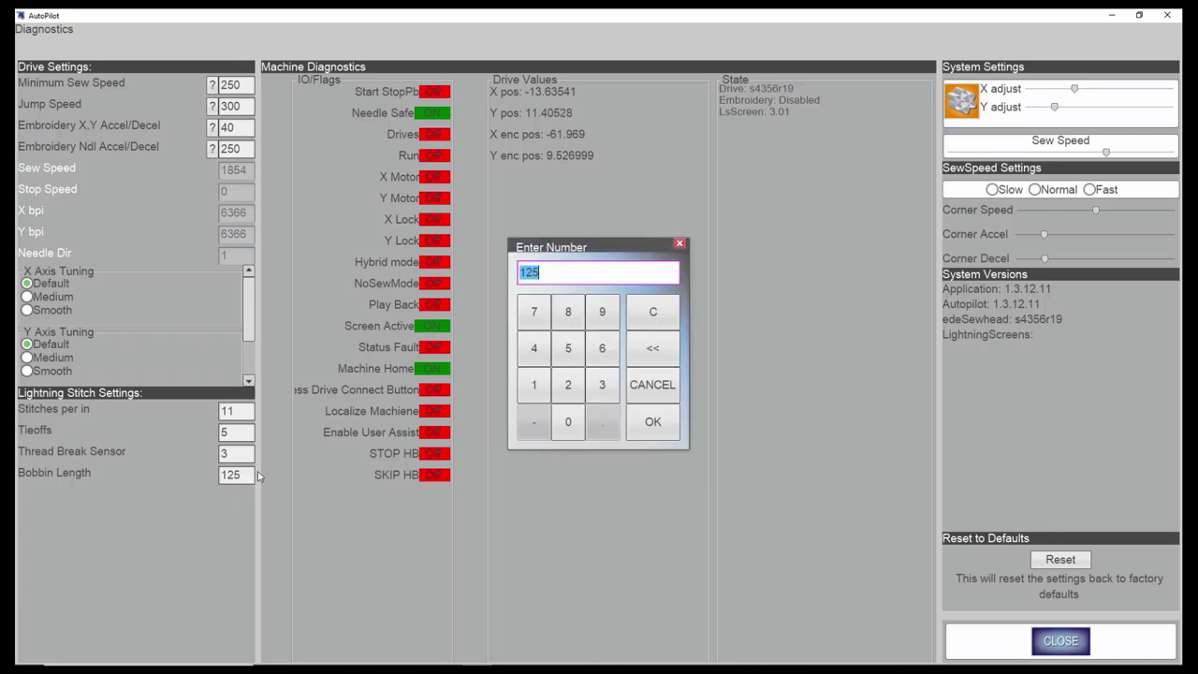
click(567, 385)
double_click(568, 421)
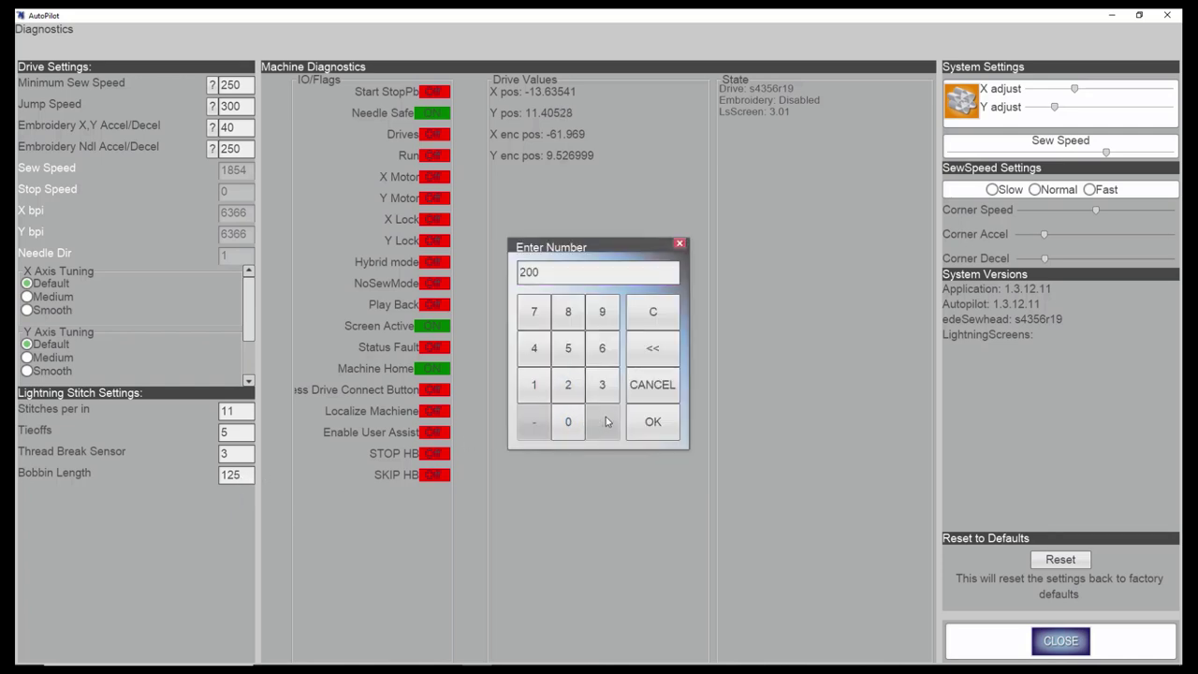
click(652, 422)
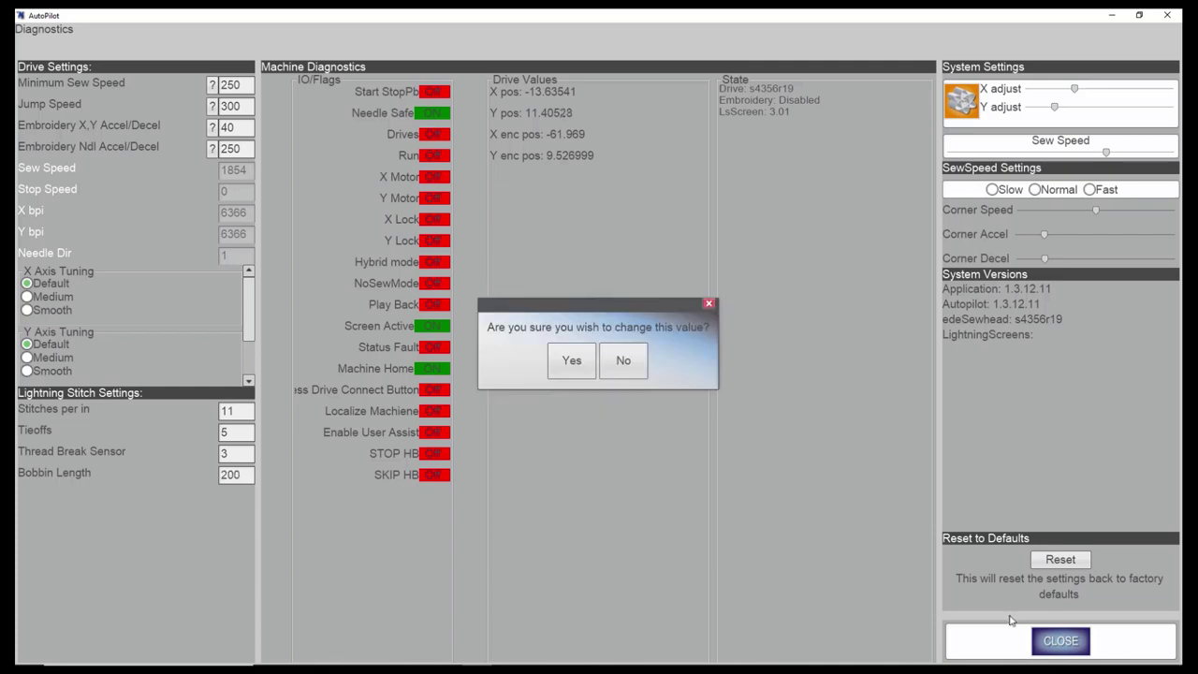
click(571, 361)
click(1060, 641)
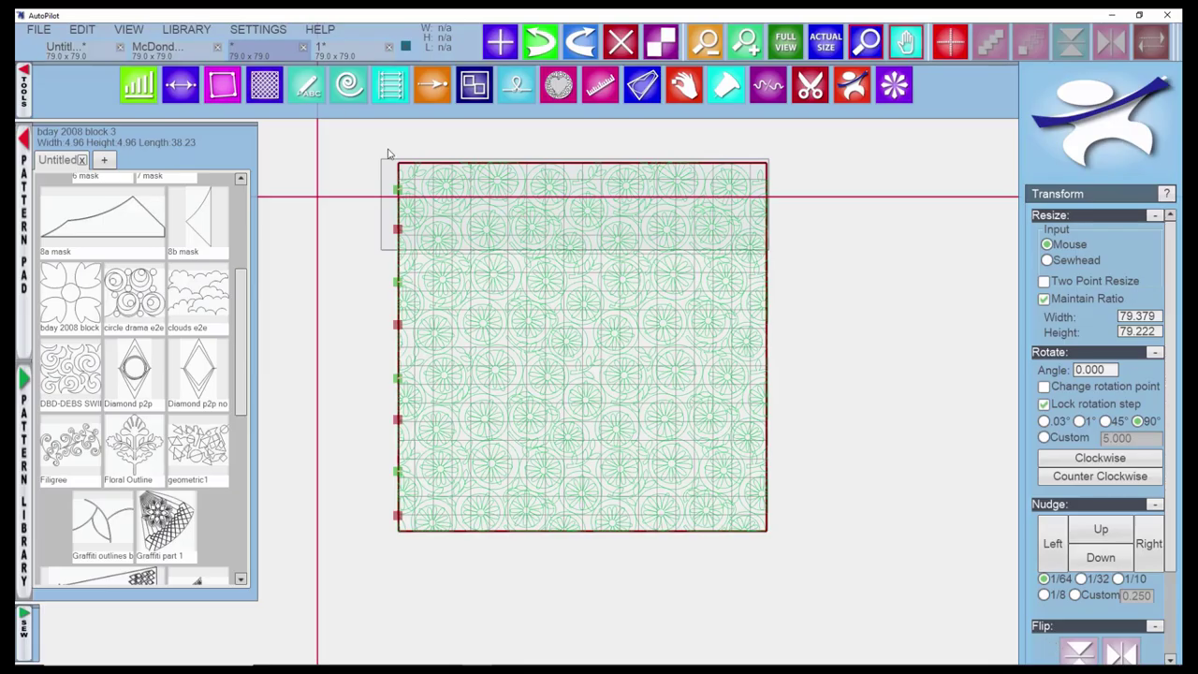
Show the Bobbin at 20% alert options (None, Stop, Warning_Alarm, Warning_Message, Warning_MessageAlarm), then dismiss them.
click(261, 33)
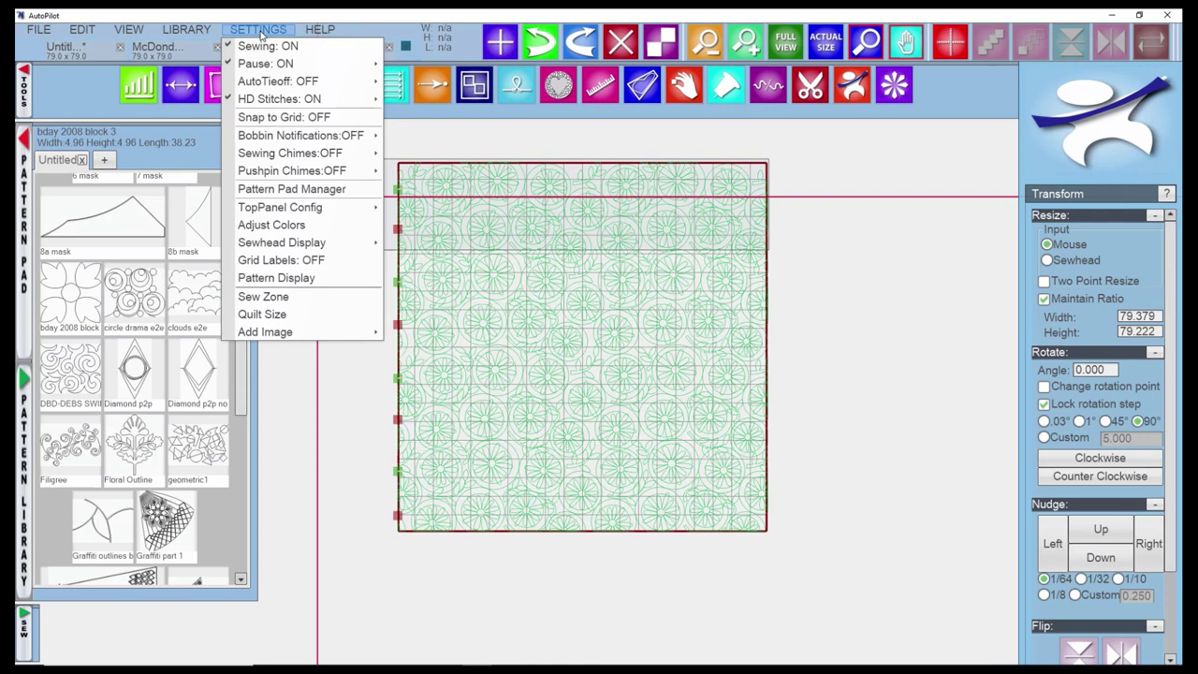
mouse_move(299, 137)
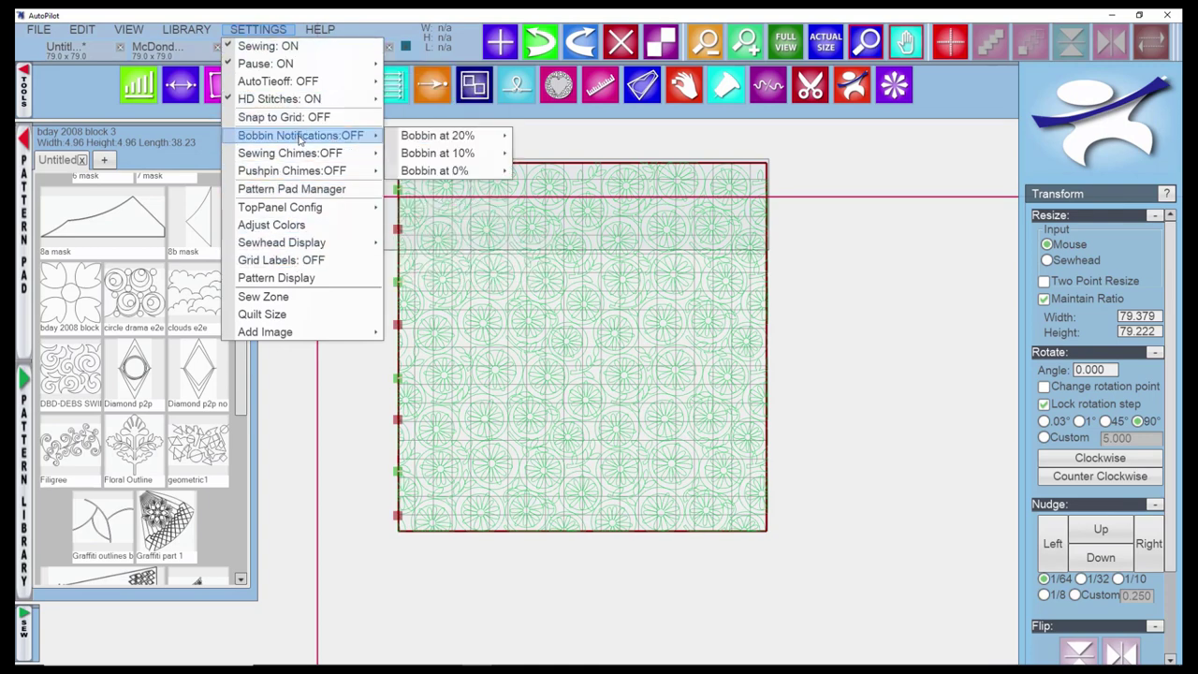
mouse_move(418, 137)
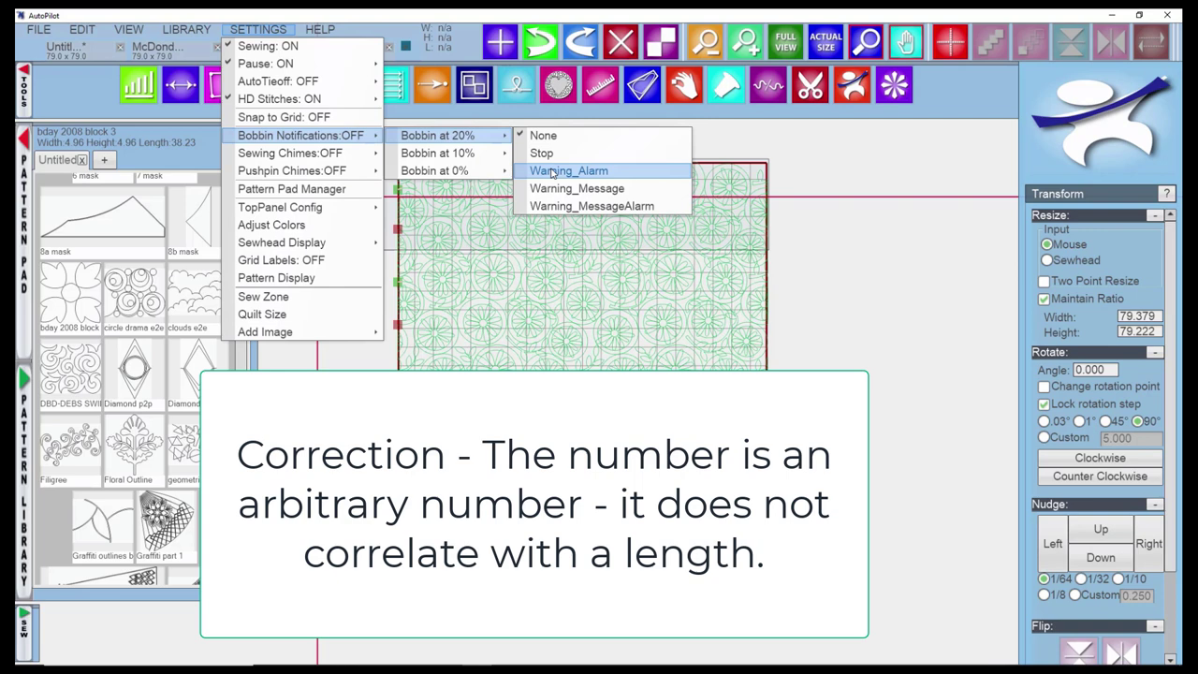
click(933, 336)
Drag a selection box around the entire circular flower quilt pattern.
drag(831, 573, 353, 155)
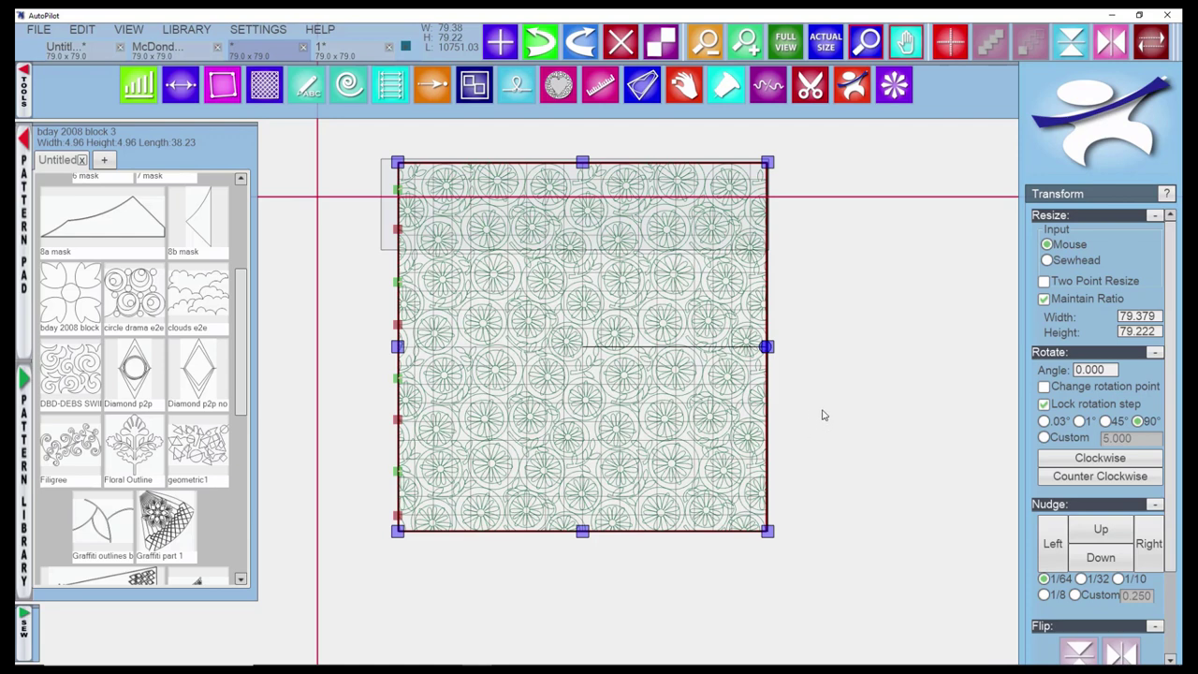
Preview Computer Magic.mp3, then pick Cow And Bell.mp3 as the sewing chime sound.
click(270, 31)
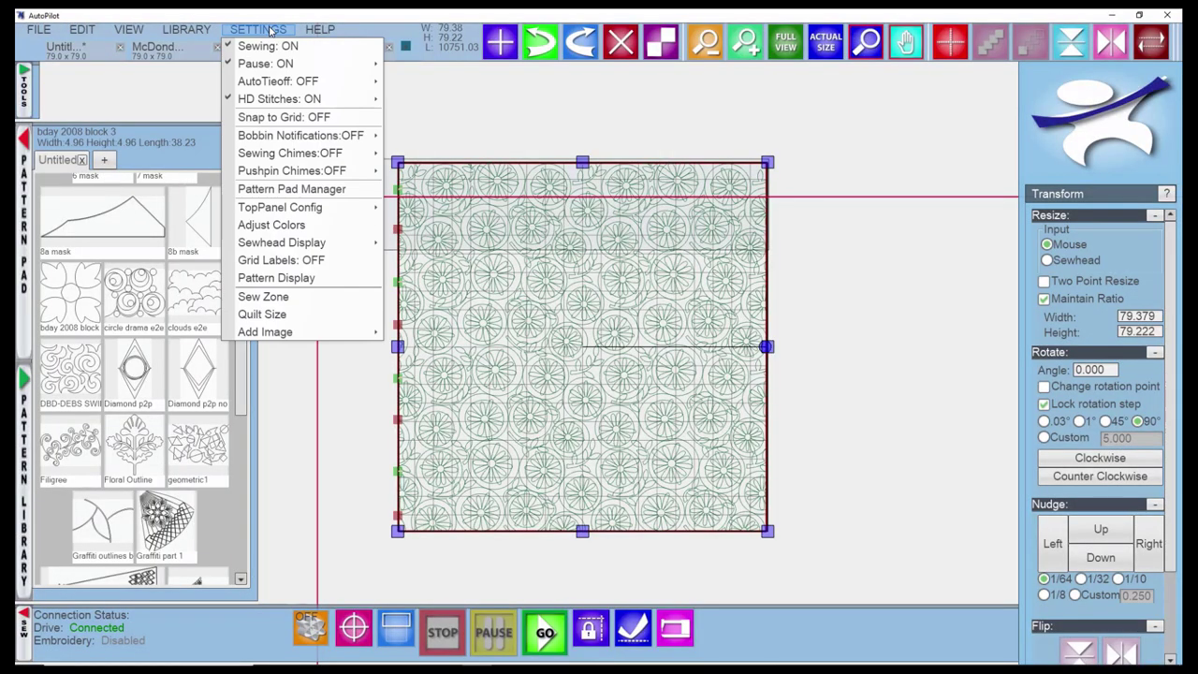
mouse_move(296, 157)
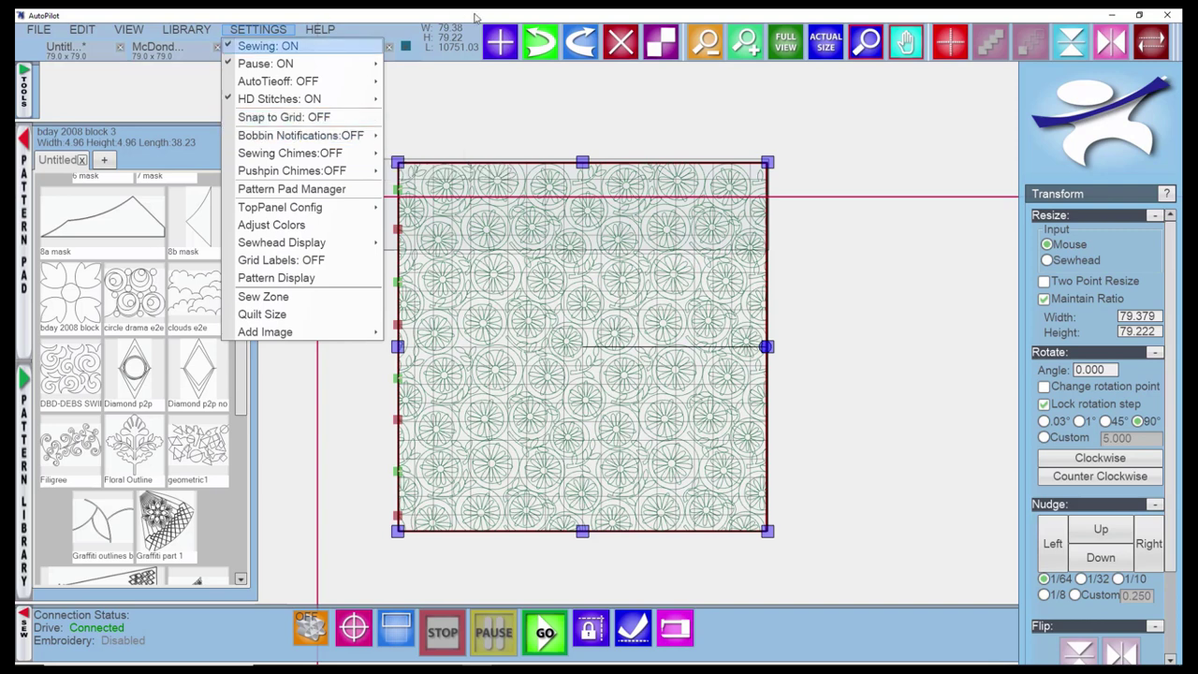
mouse_move(365, 161)
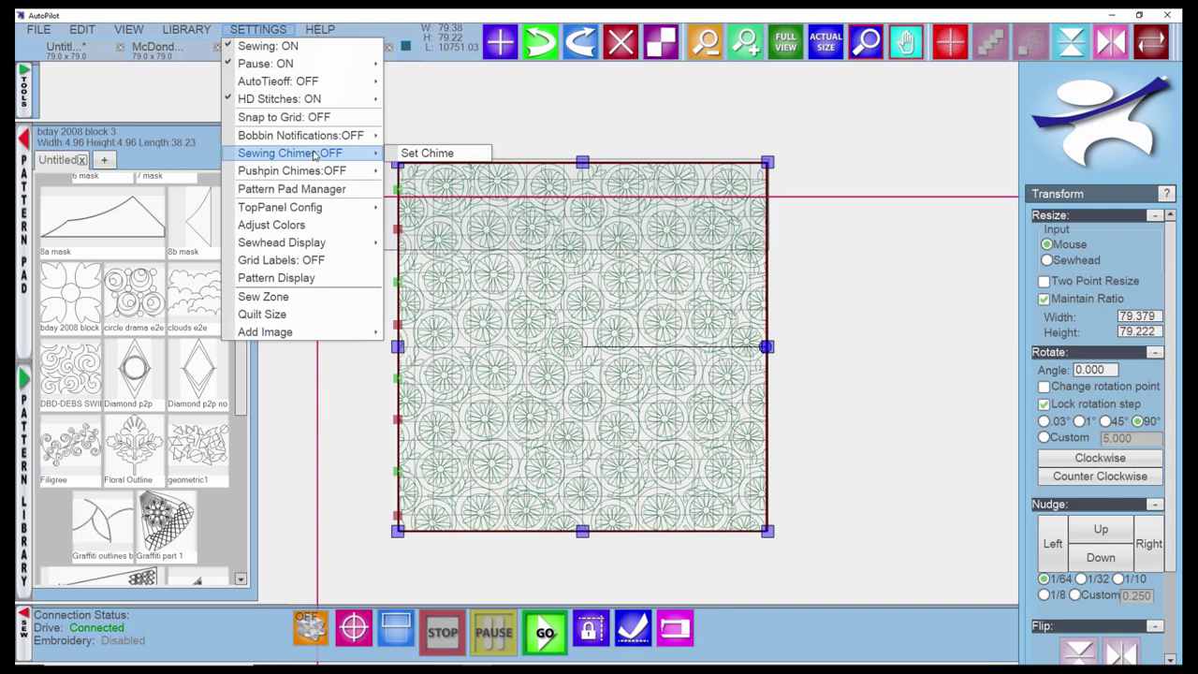
click(444, 155)
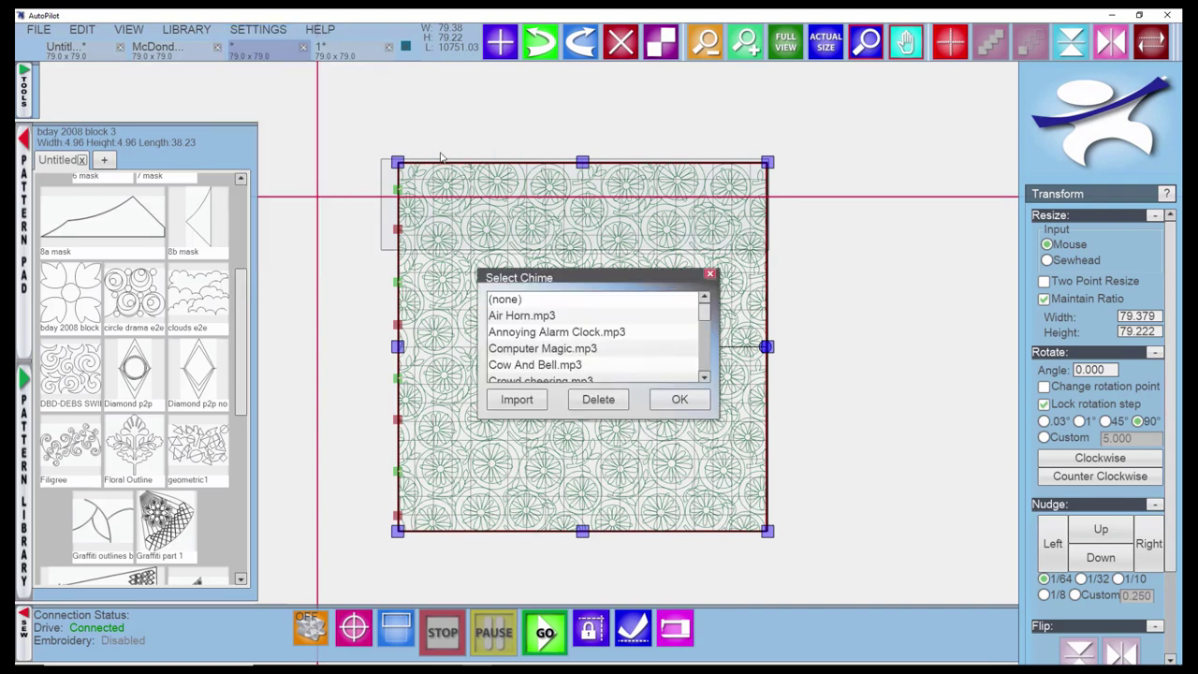
click(632, 348)
click(642, 365)
click(630, 366)
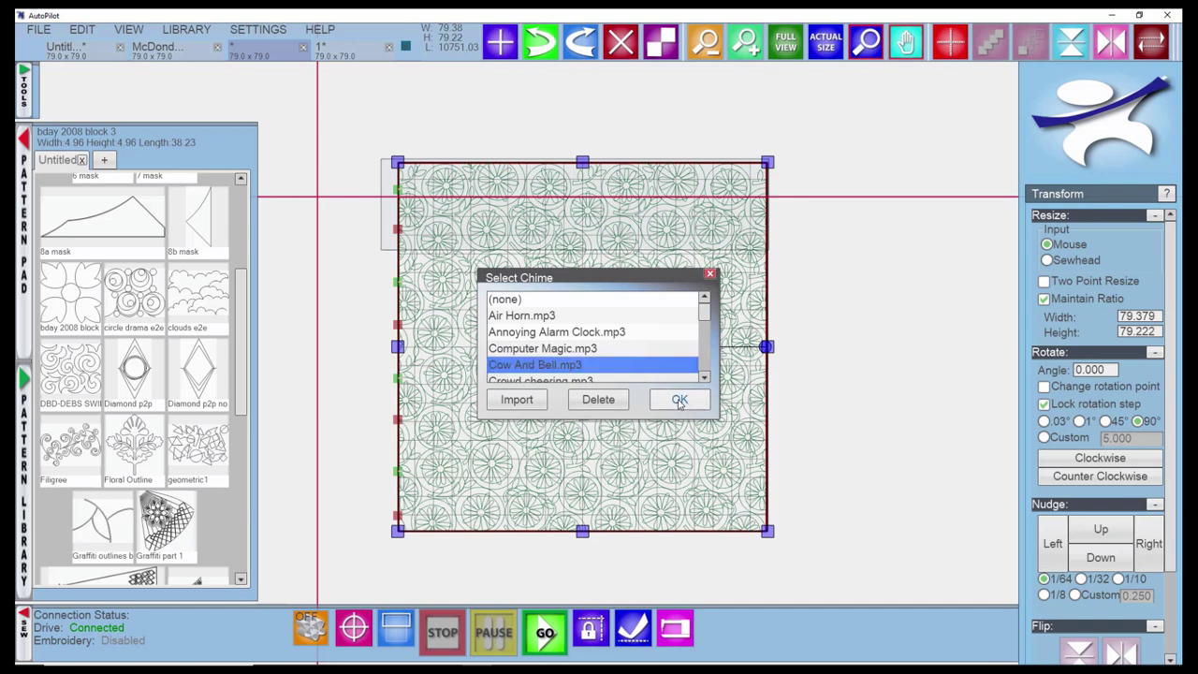
click(680, 400)
Toggle Sewing Chimes on and back off, and change the chime sound to (none).
click(253, 36)
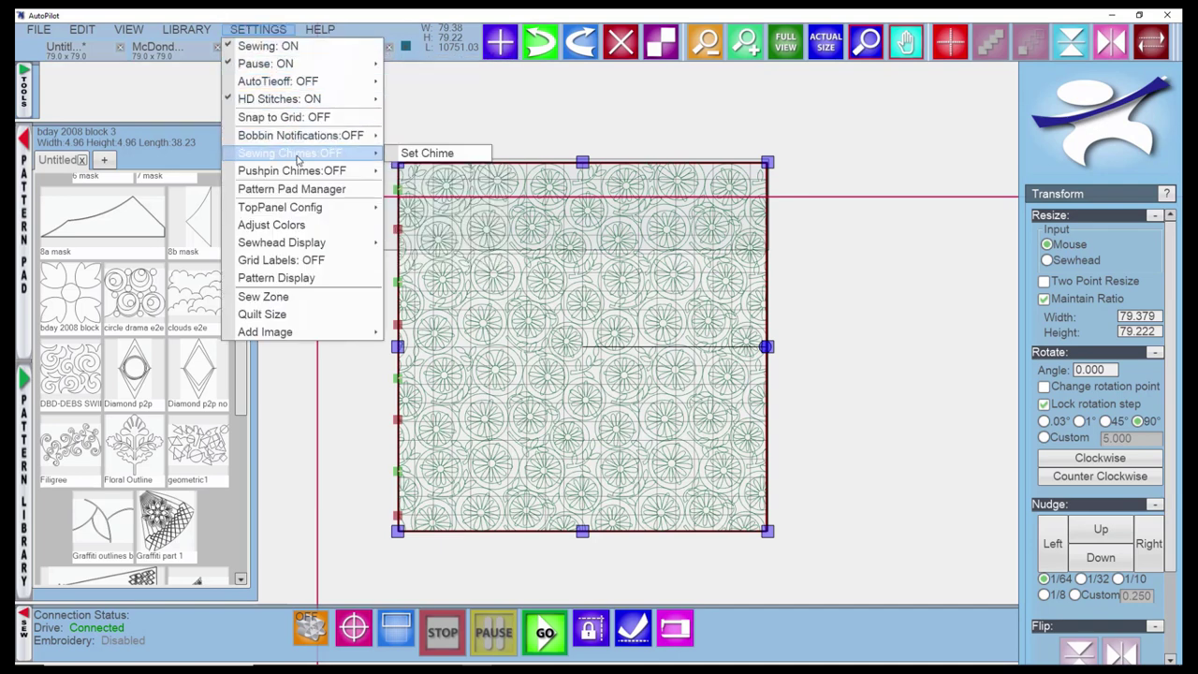
click(298, 158)
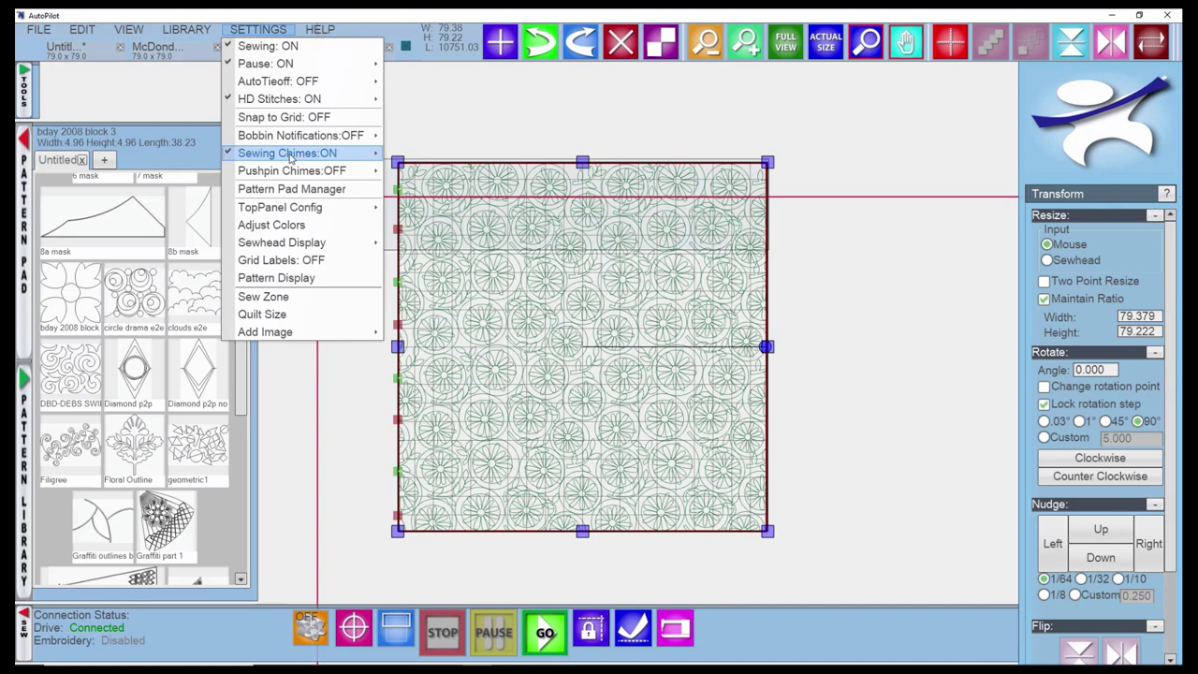
click(291, 156)
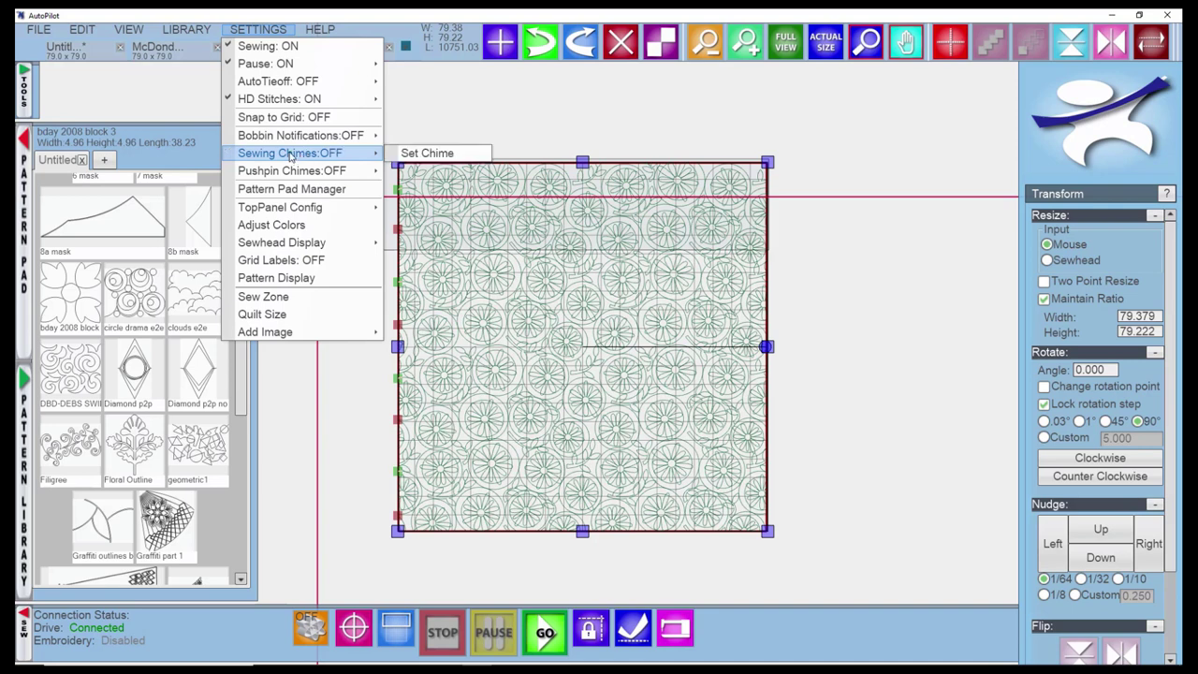
click(433, 159)
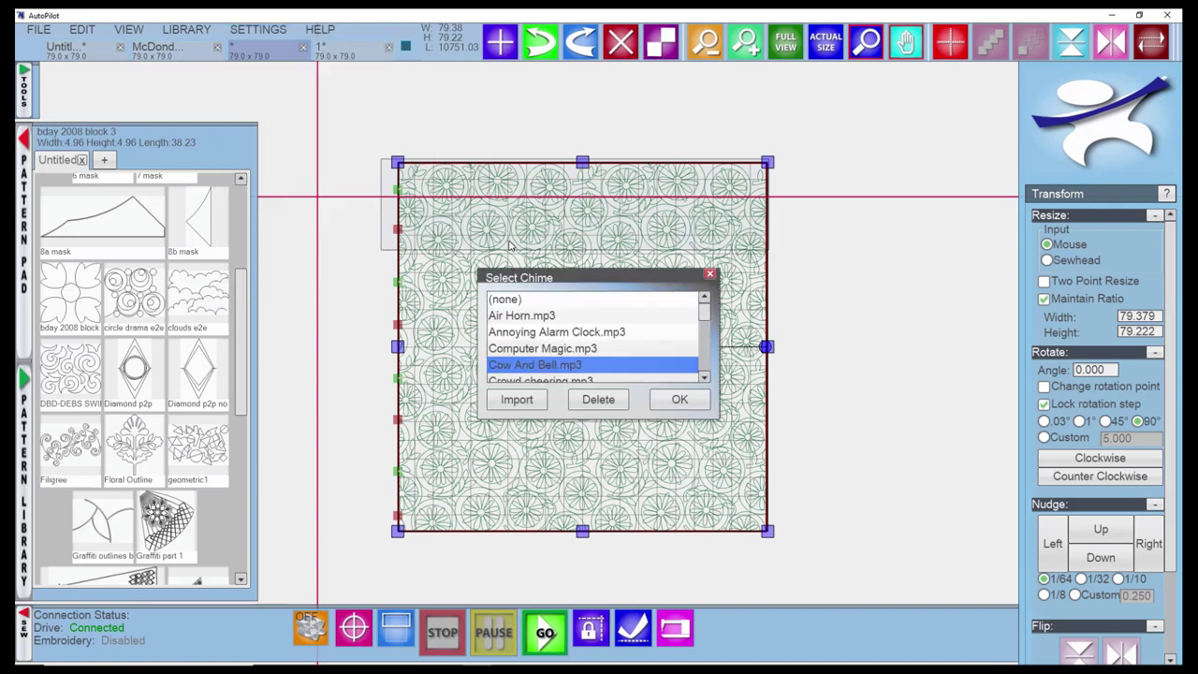
click(538, 301)
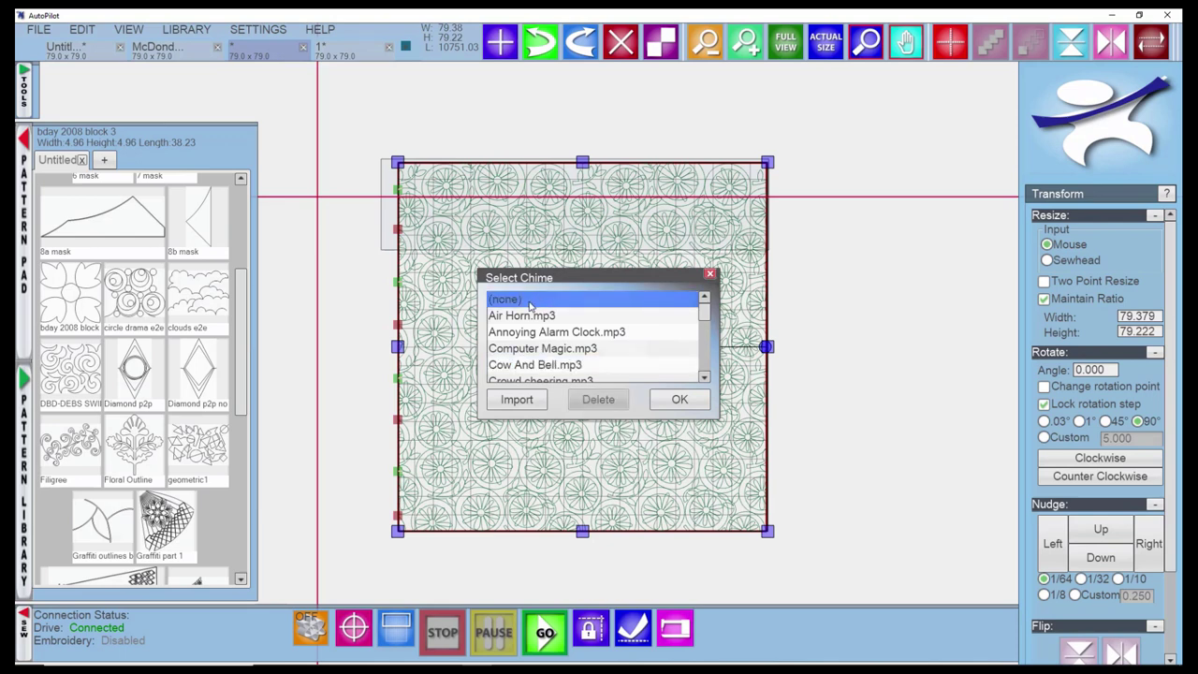
click(689, 398)
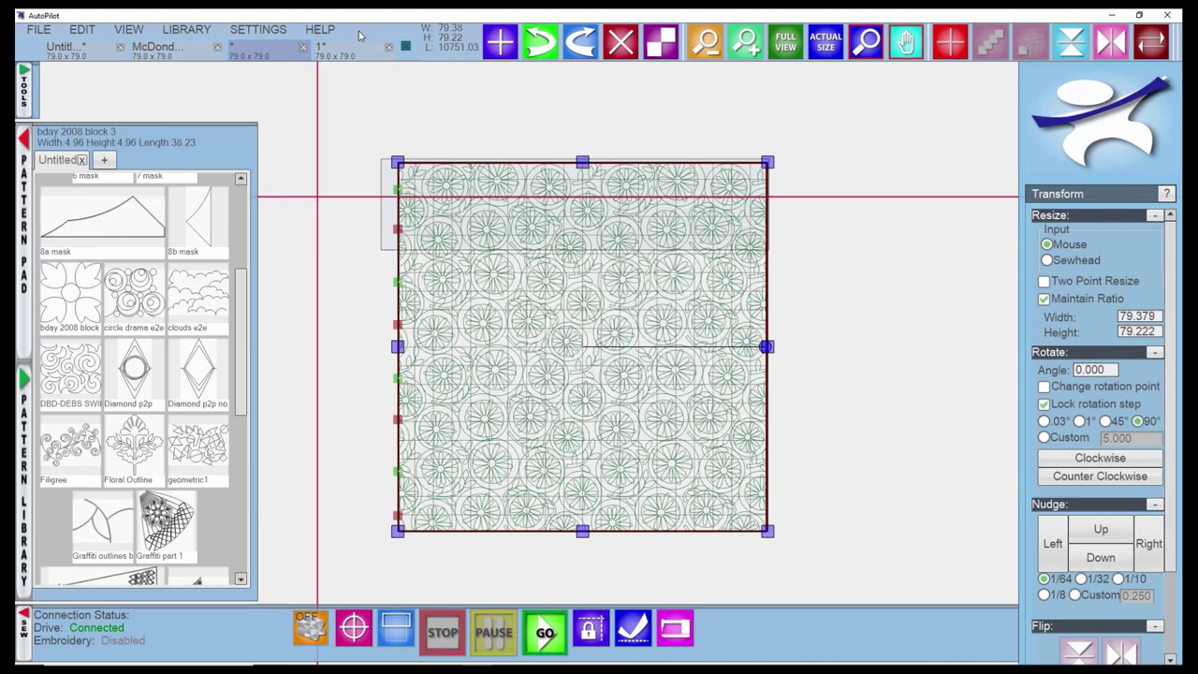
click(270, 29)
mouse_move(285, 136)
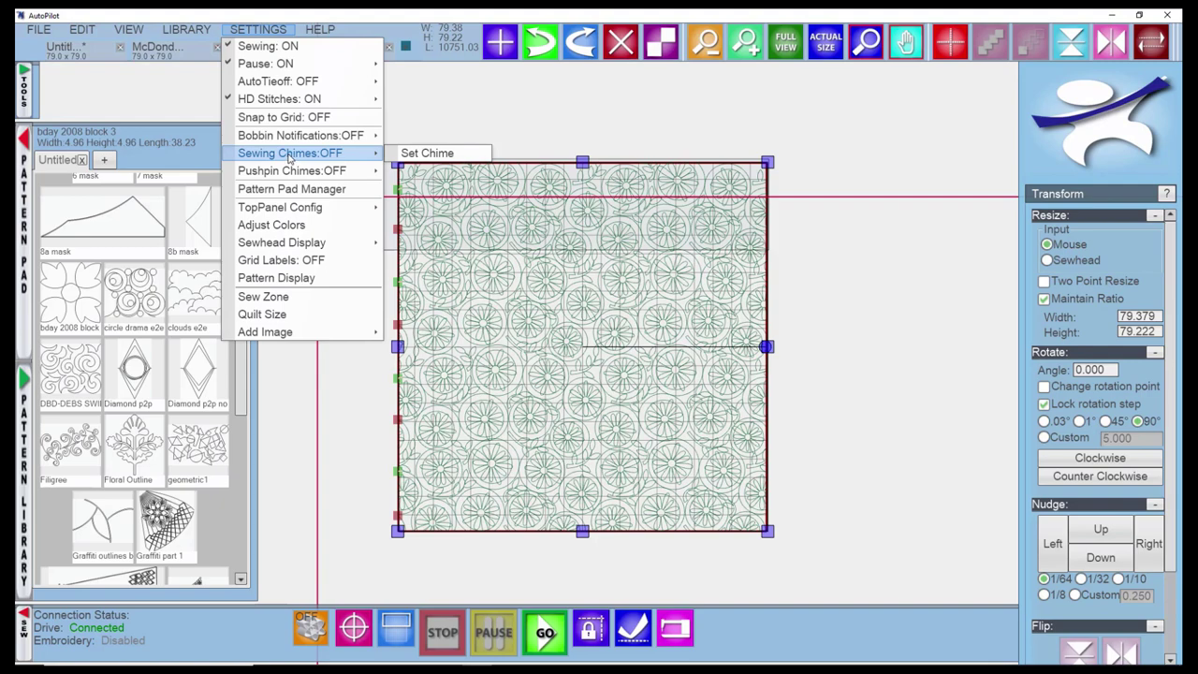
Set the Pushpin Chimes sound to (none) from the Select Chime mp3 list.
click(475, 195)
click(259, 31)
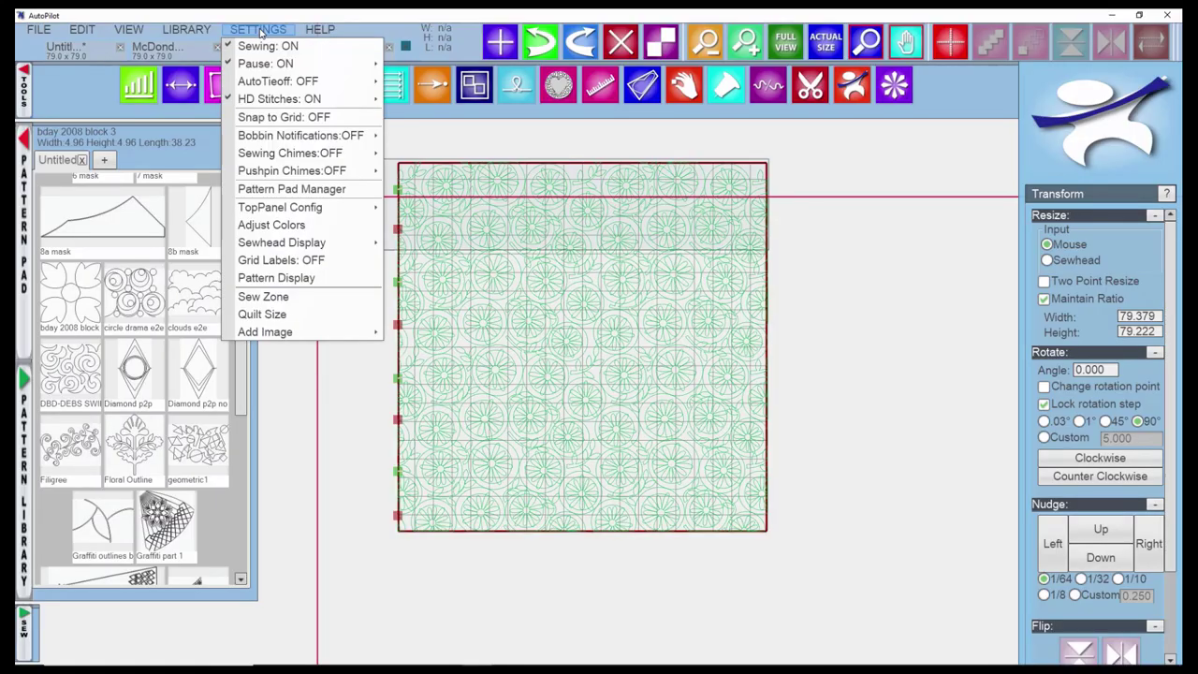
mouse_move(293, 159)
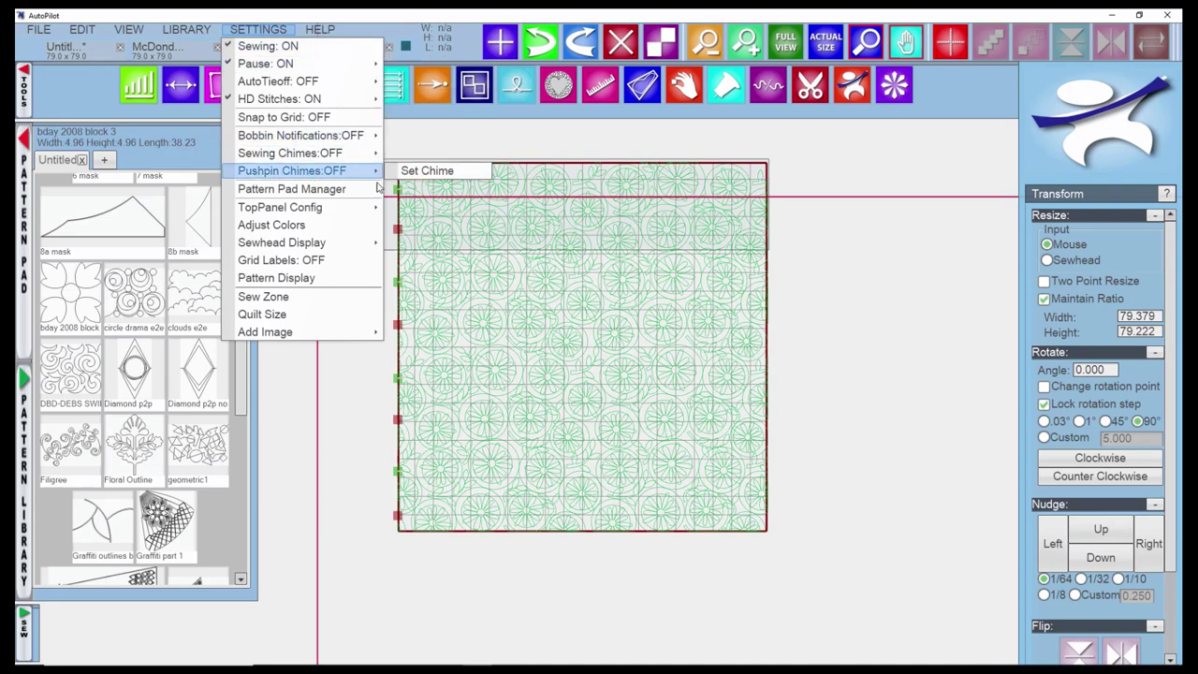
click(423, 174)
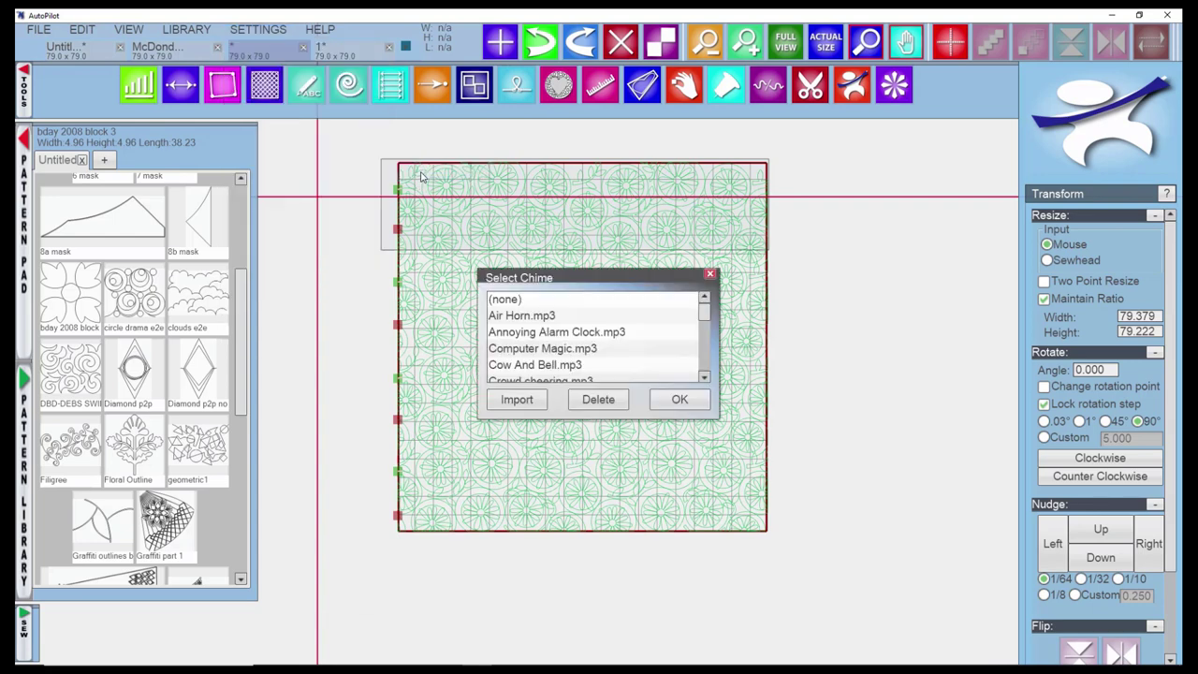
click(614, 302)
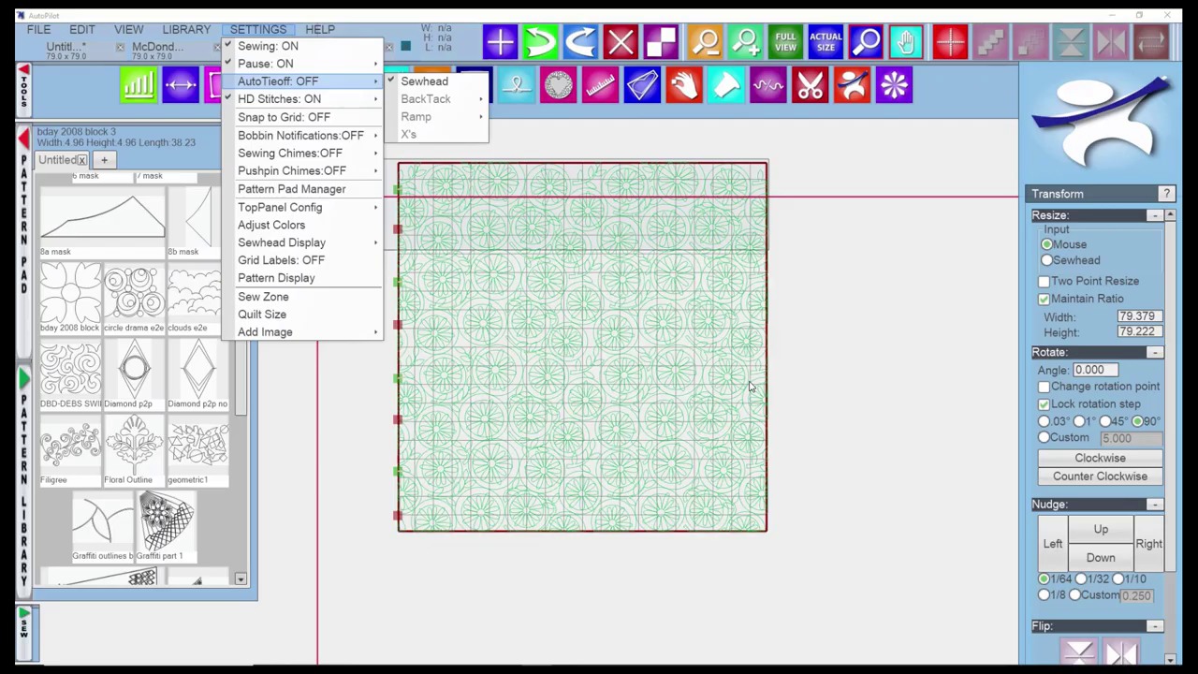
In Pattern Pad Manager, create a pad with no name, dismiss the name-exists warning, and close it.
click(341, 192)
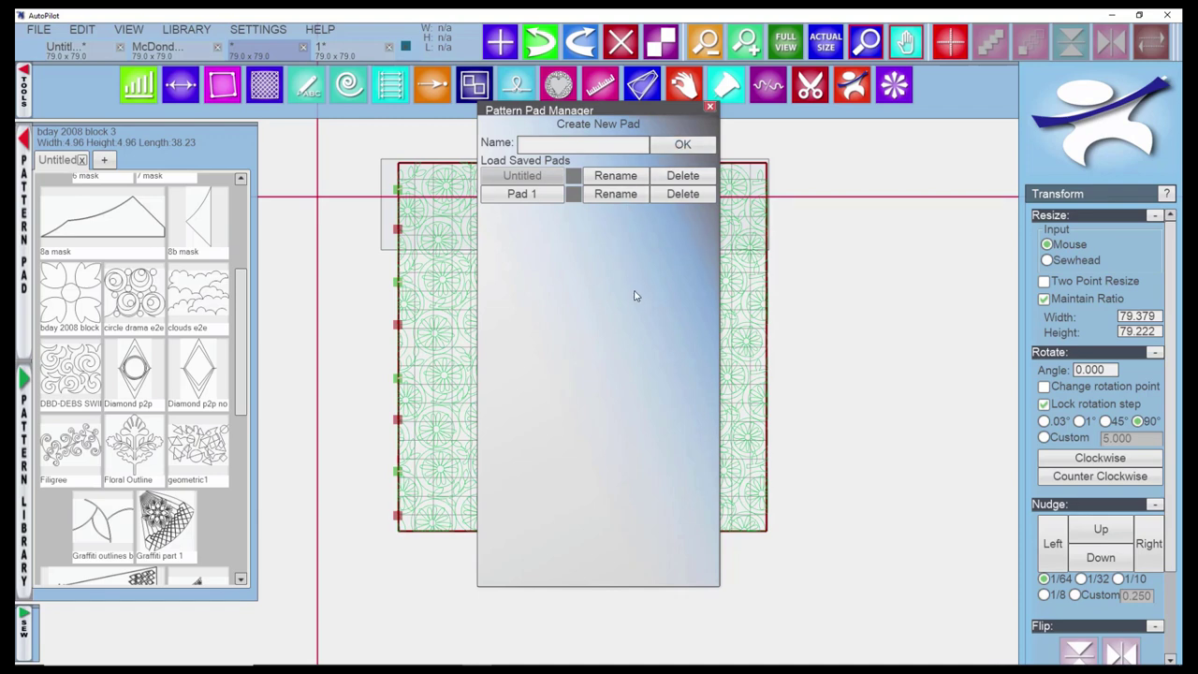
click(669, 146)
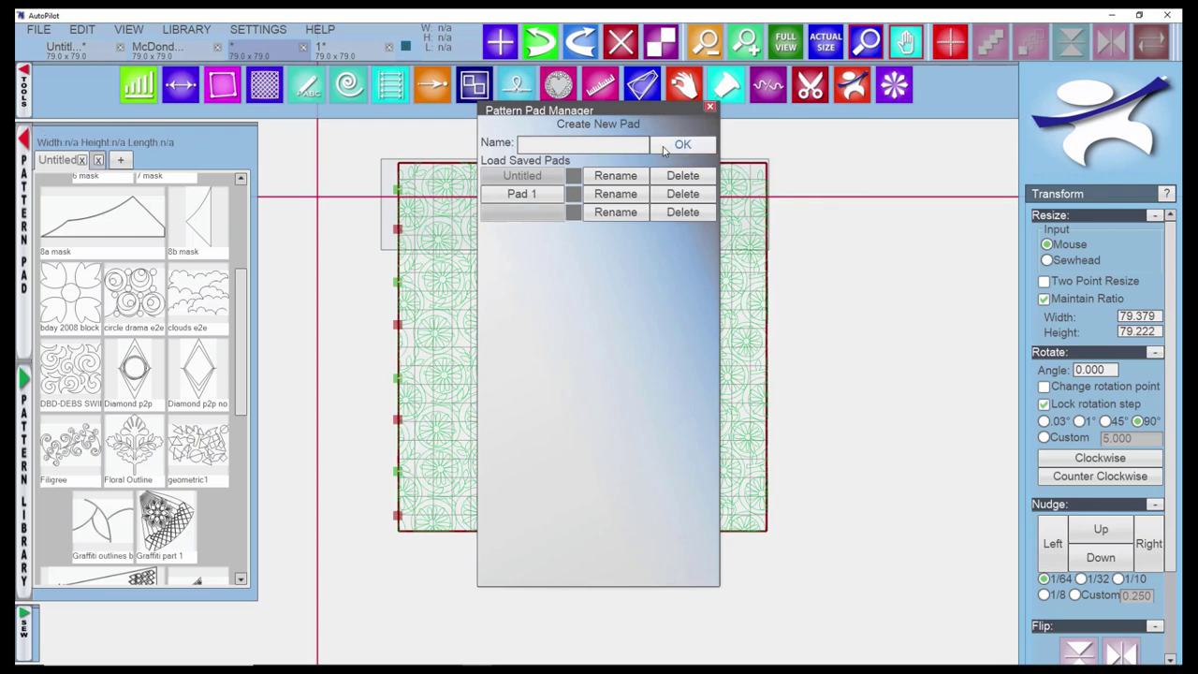
click(687, 146)
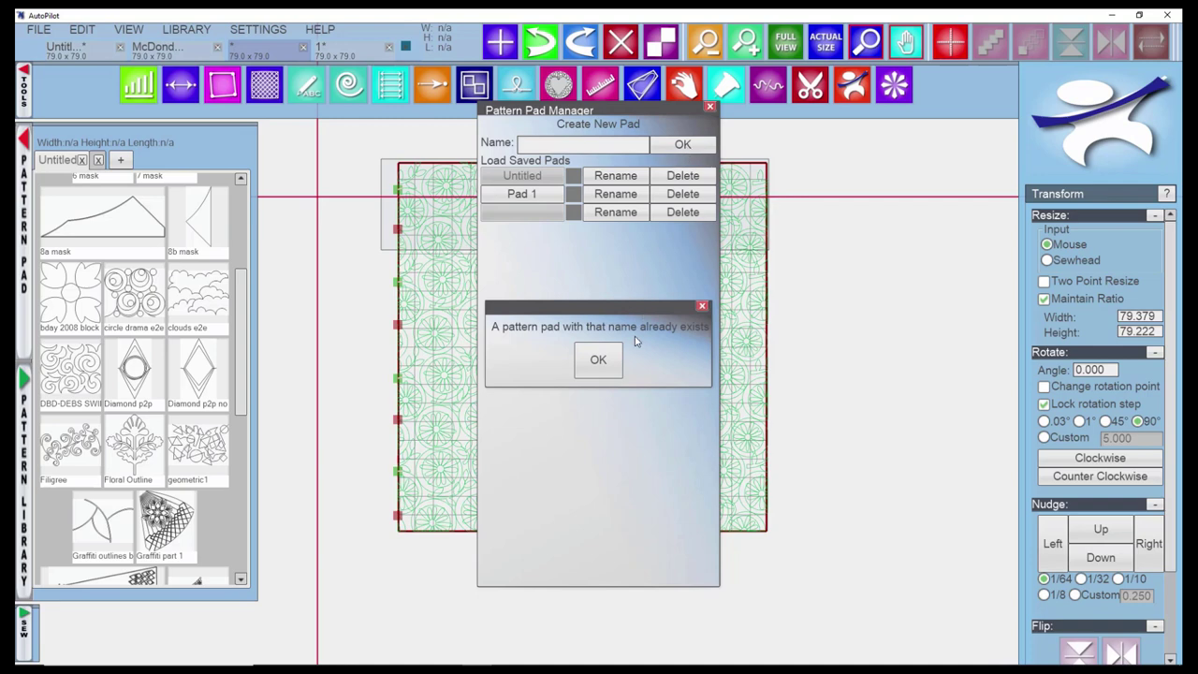
click(599, 365)
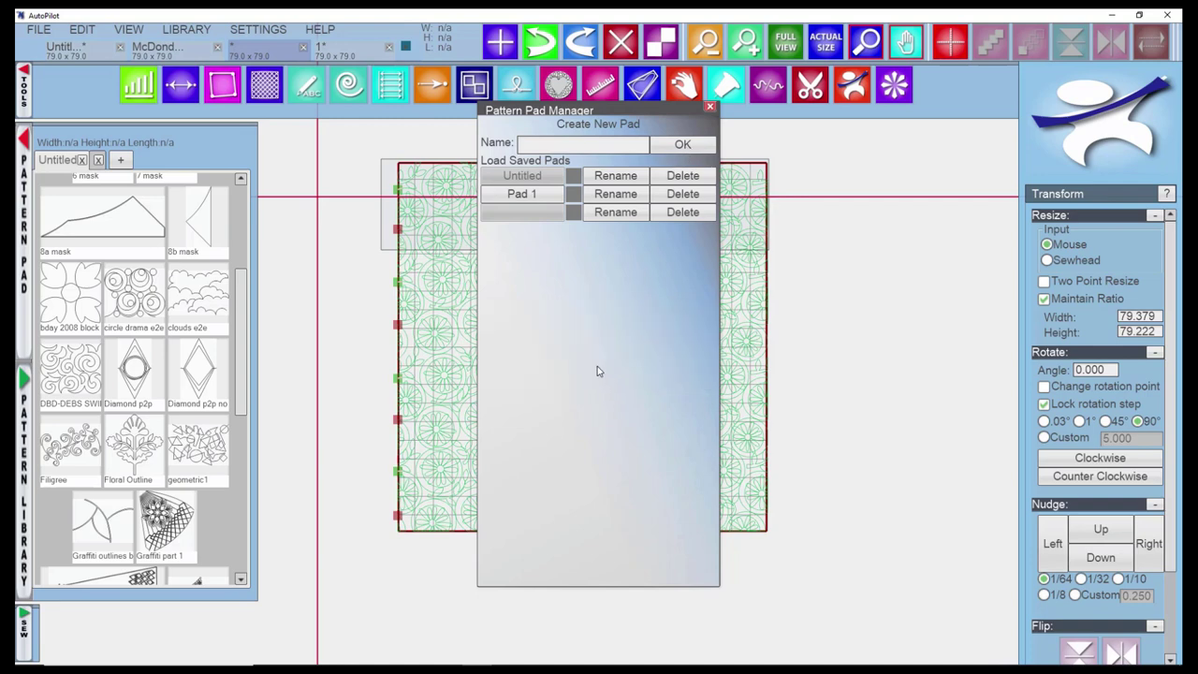
click(709, 106)
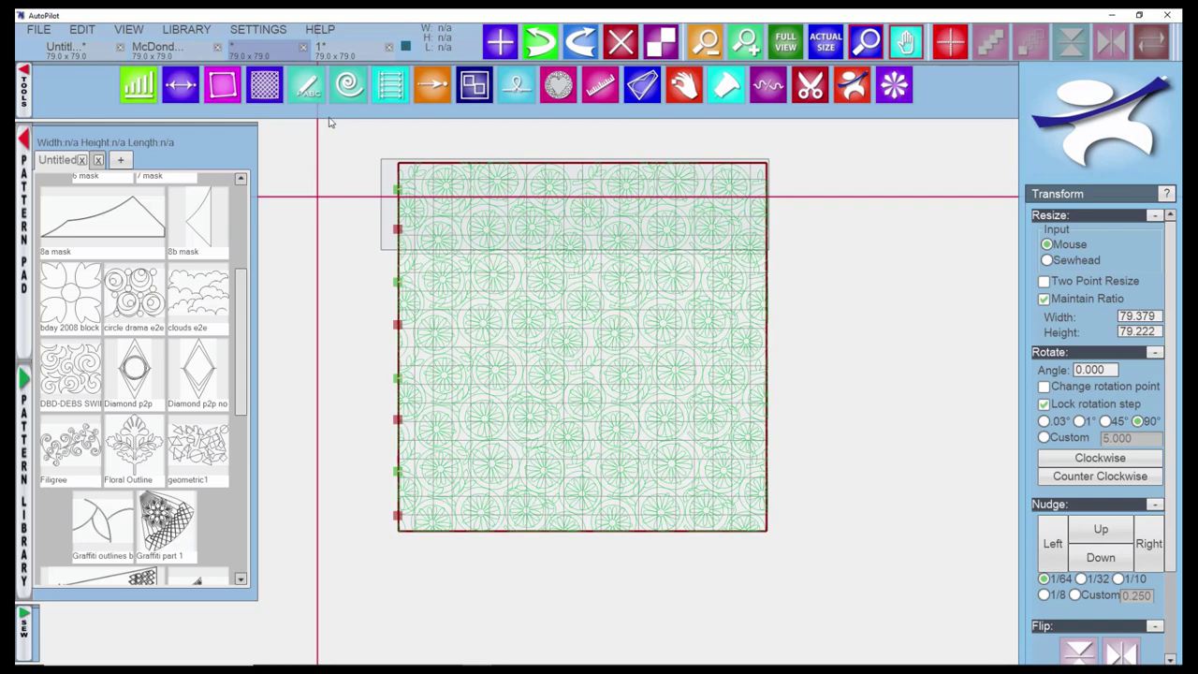
Check the TopPanel Config items, collapse the extra TOOLS row, and reopen Settings.
click(248, 33)
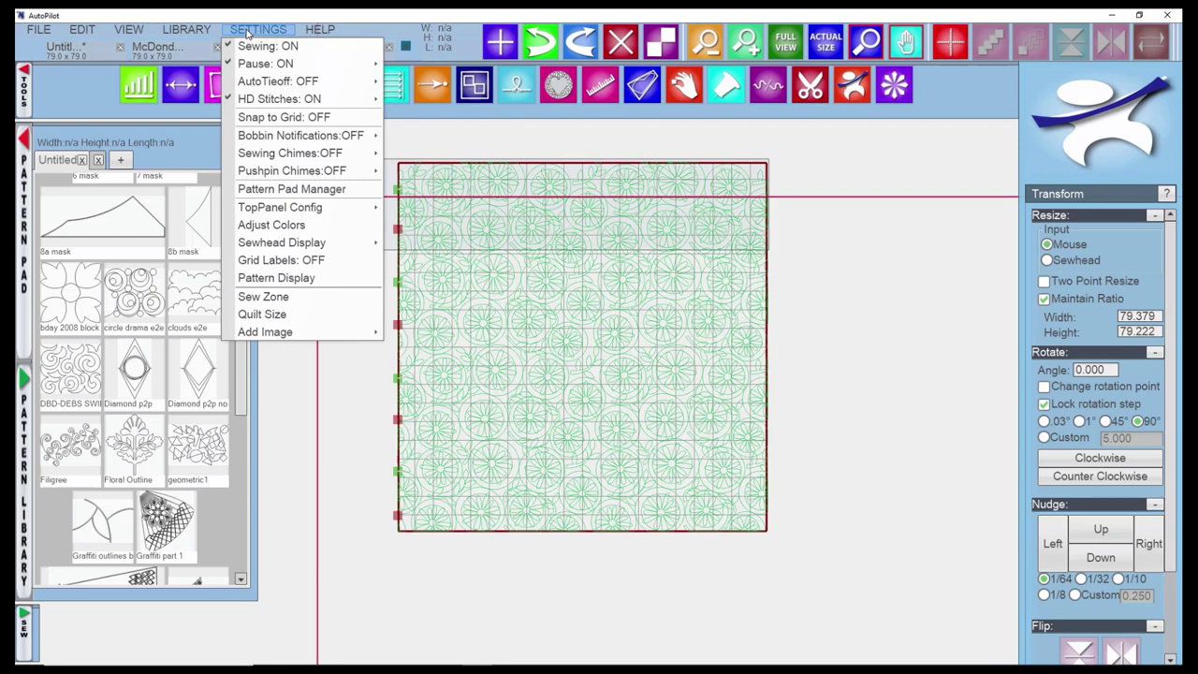
mouse_move(305, 209)
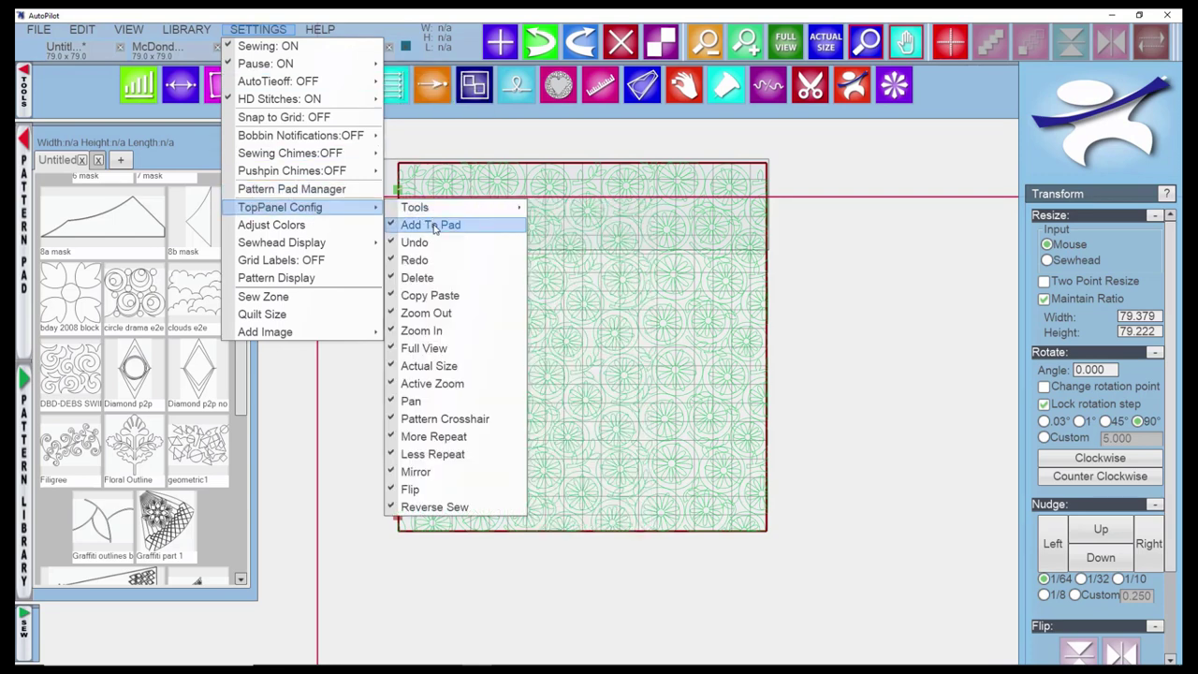
mouse_move(416, 207)
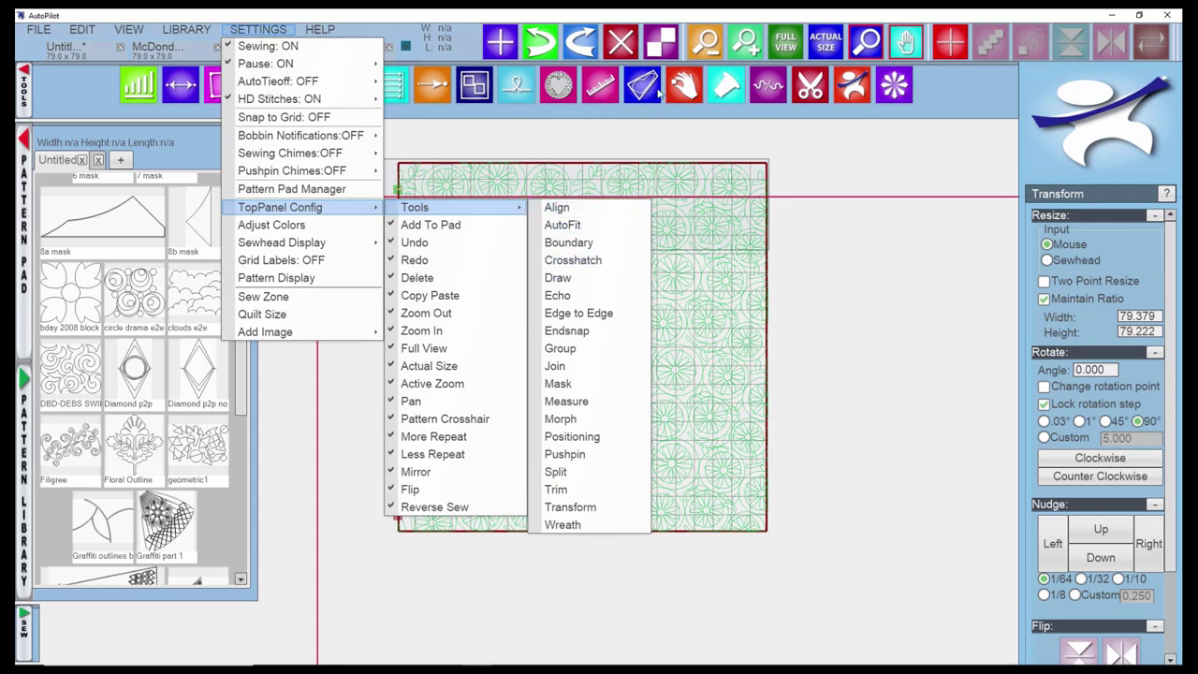
click(25, 86)
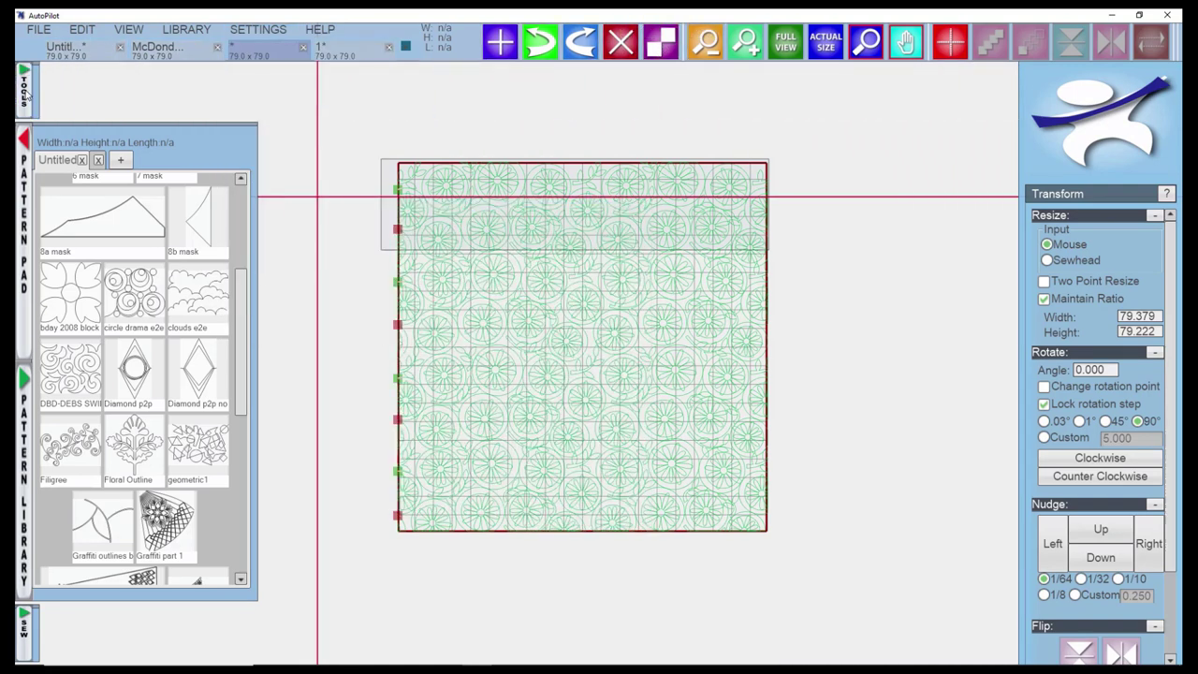
click(256, 30)
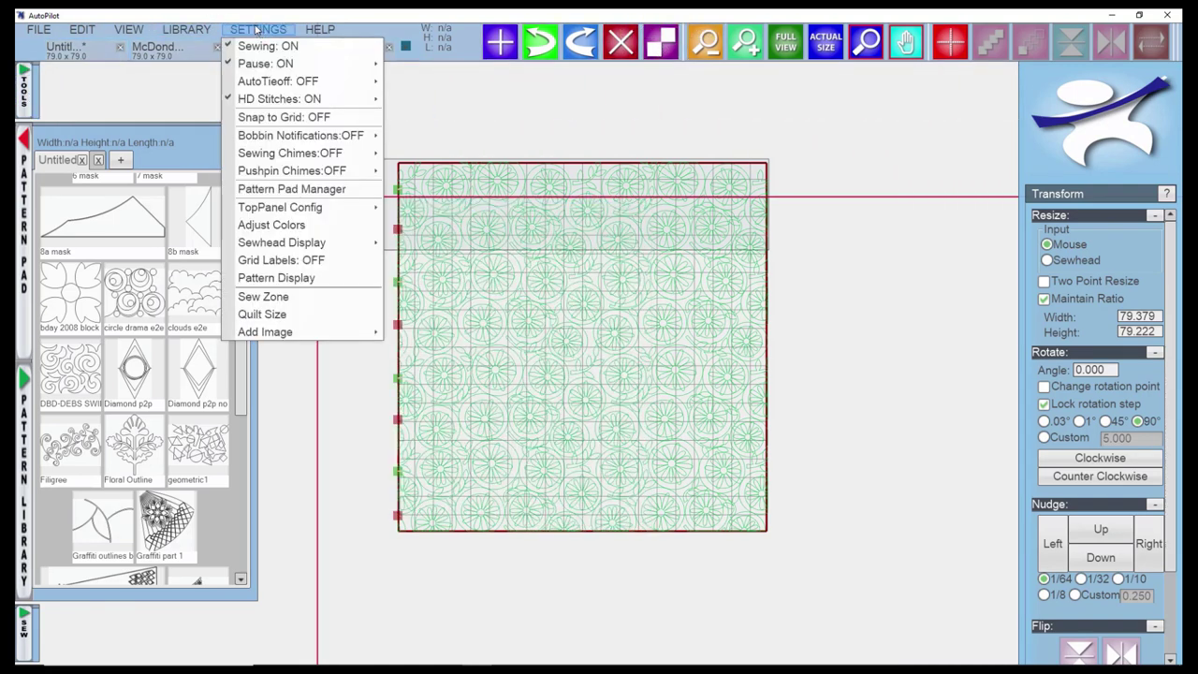
Apply a lighter interface background colour in the Color Adjuster.
click(308, 226)
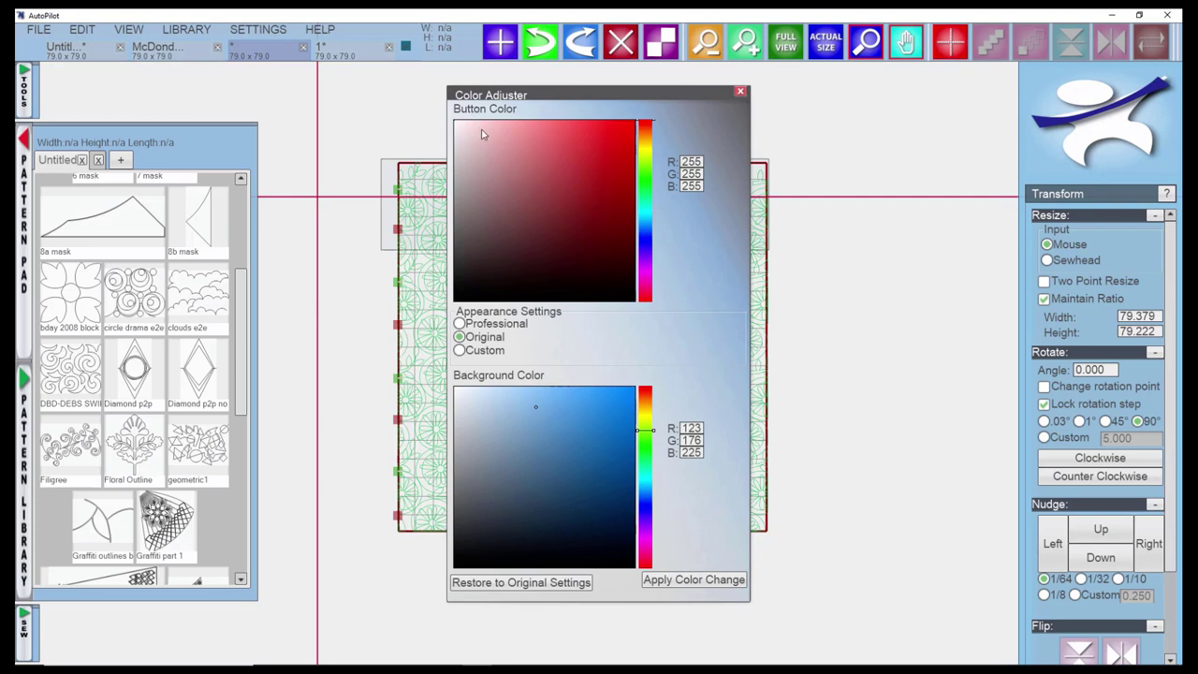
right_click(784, 47)
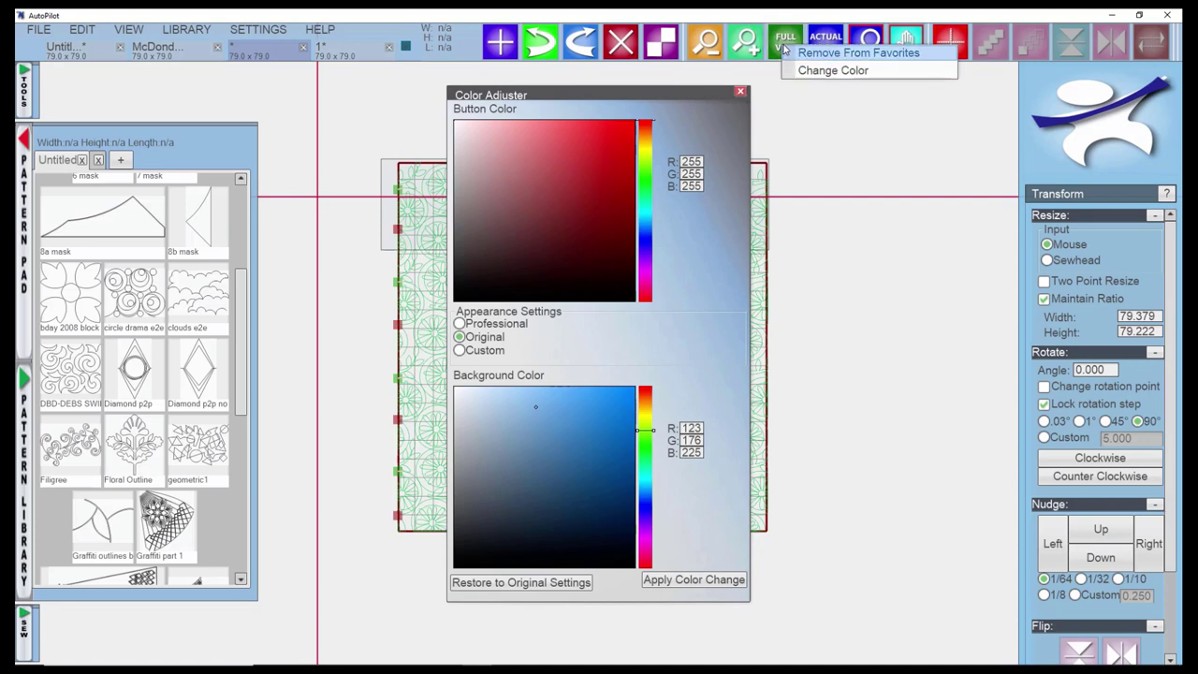
click(824, 153)
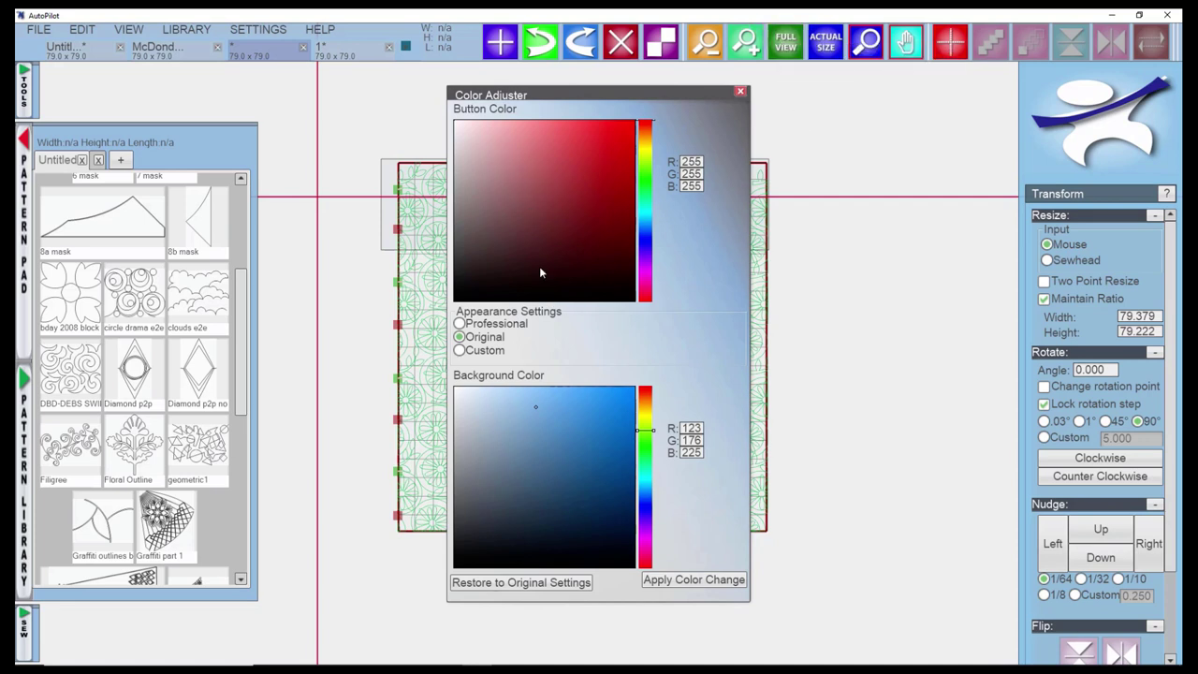
click(479, 404)
click(670, 580)
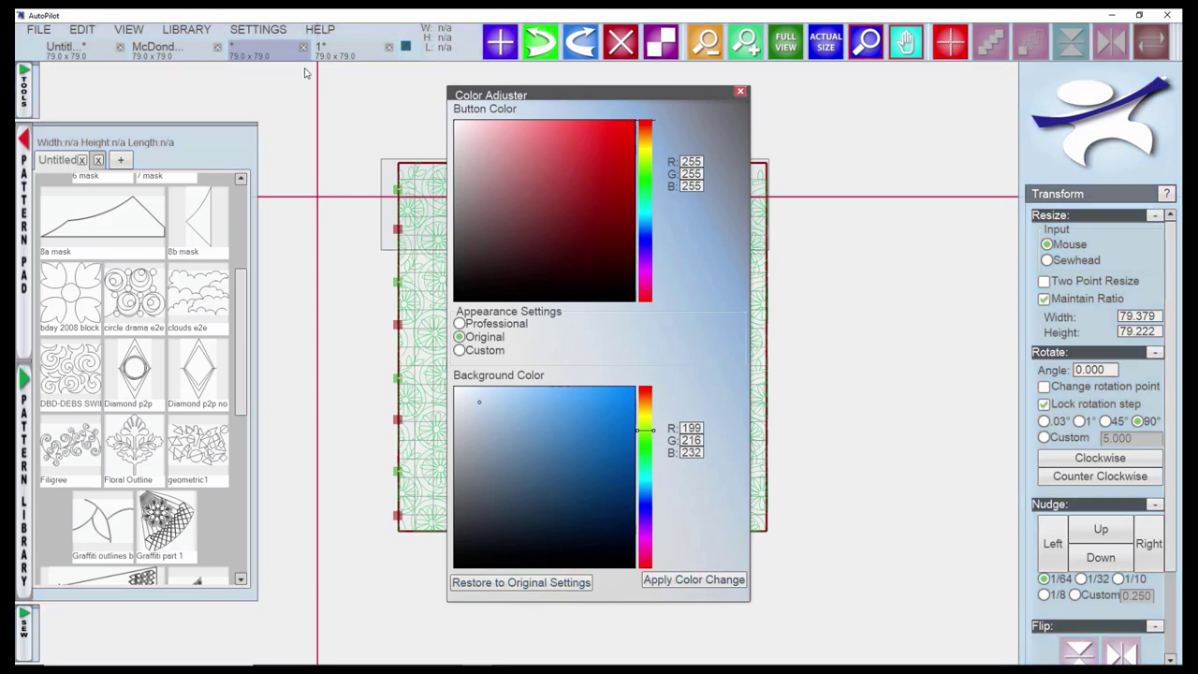
Restore and apply the original 123, 176, 225 background colour, then close the adjuster.
click(529, 583)
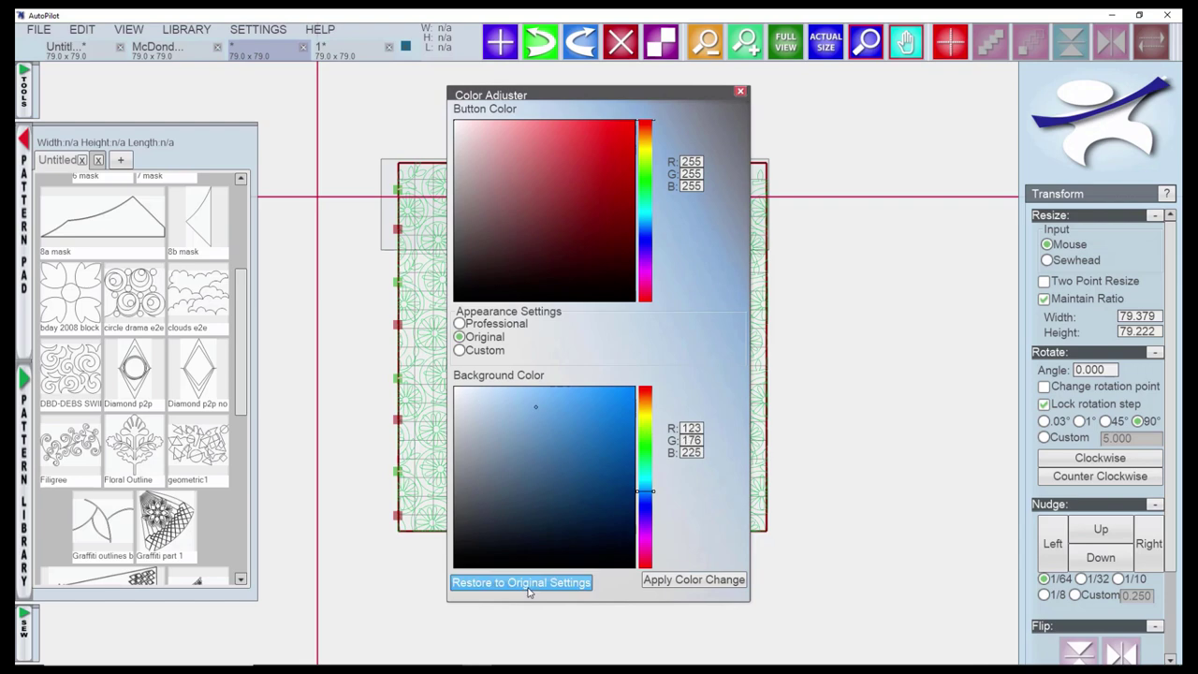
click(683, 580)
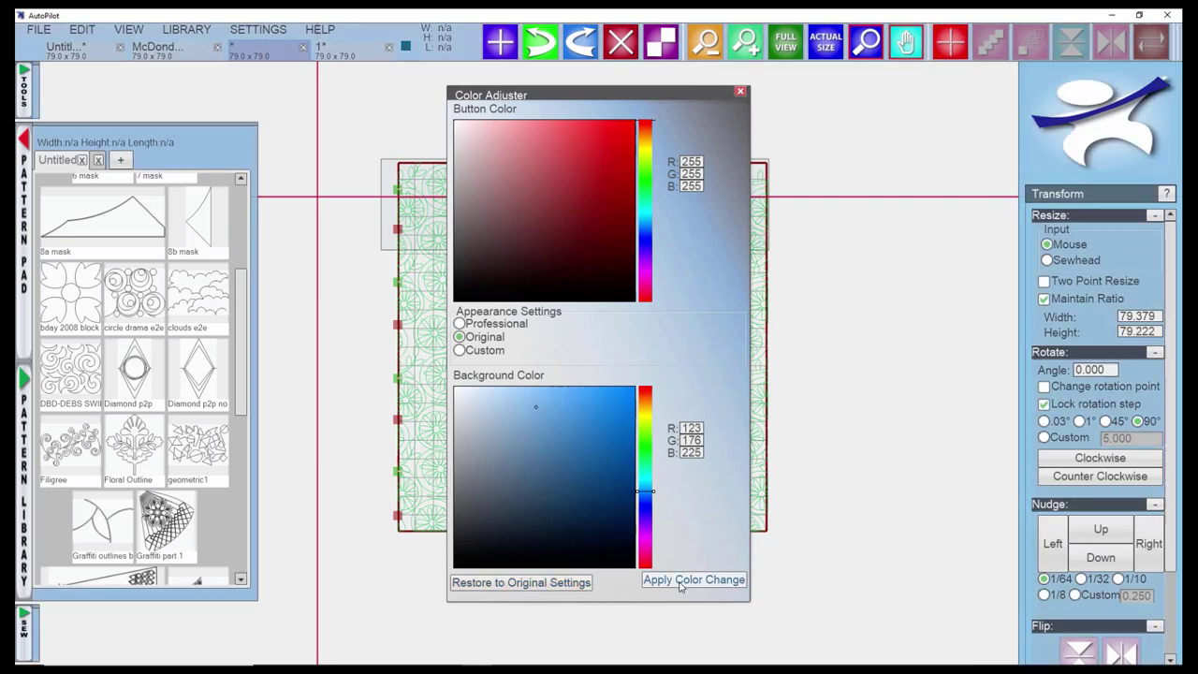
click(741, 92)
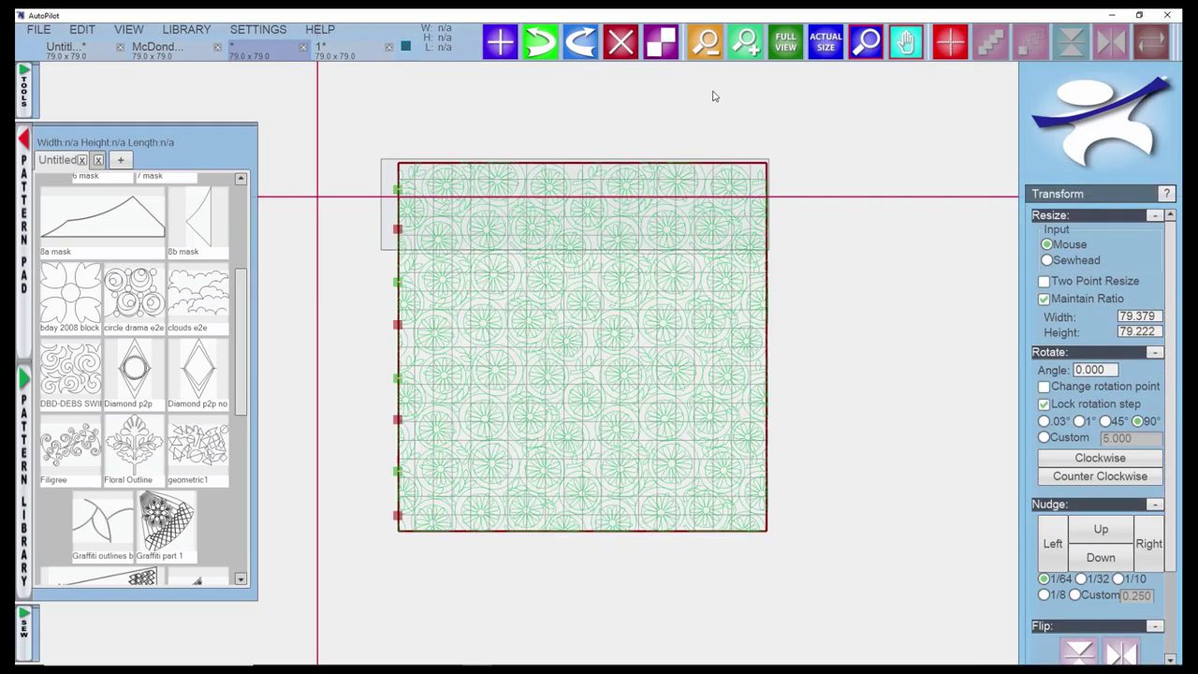
Switch the sewhead marker to the Large Circle crosshair.
click(263, 29)
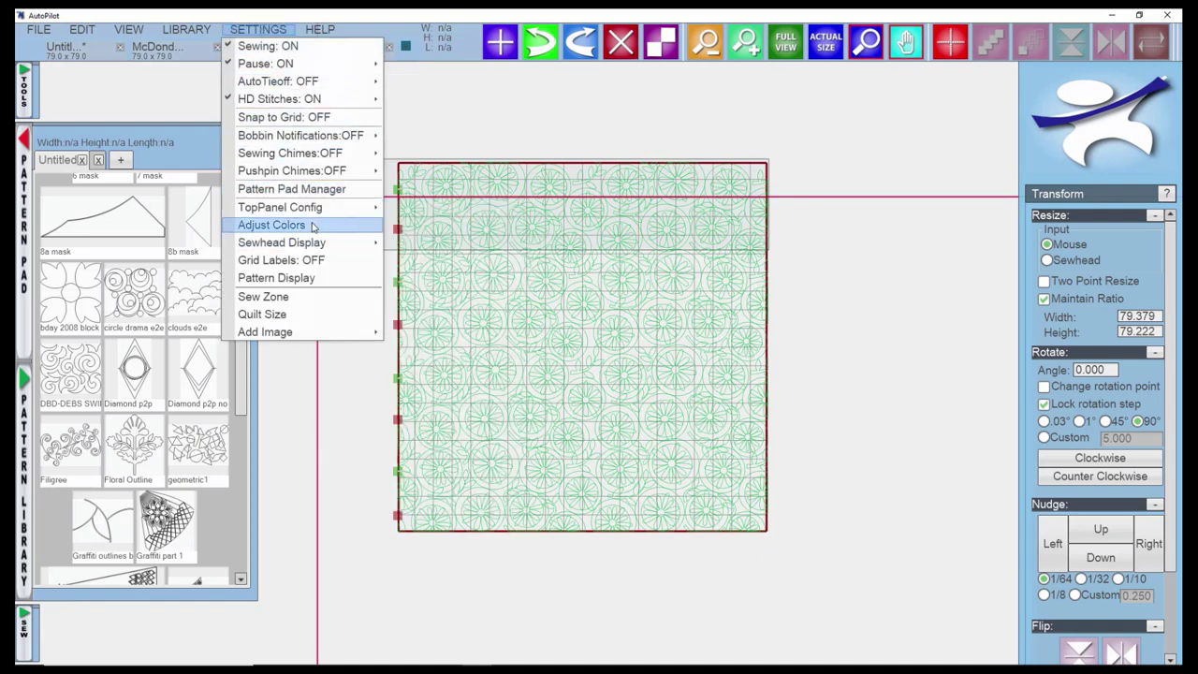
mouse_move(316, 248)
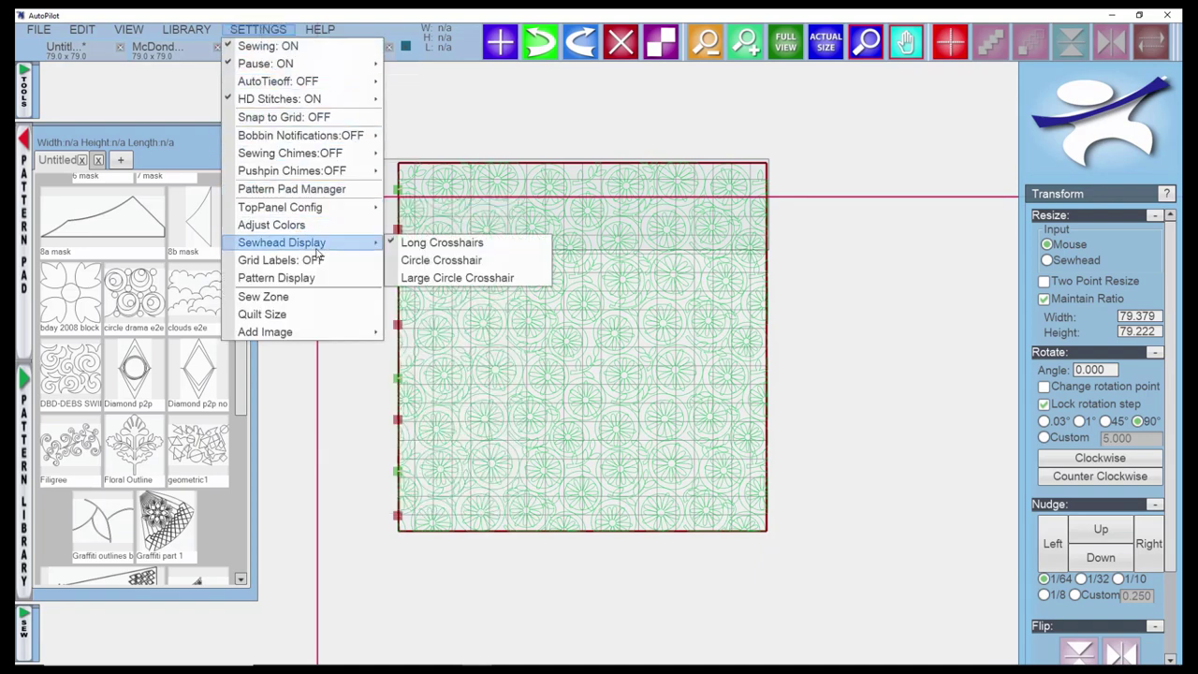
click(457, 278)
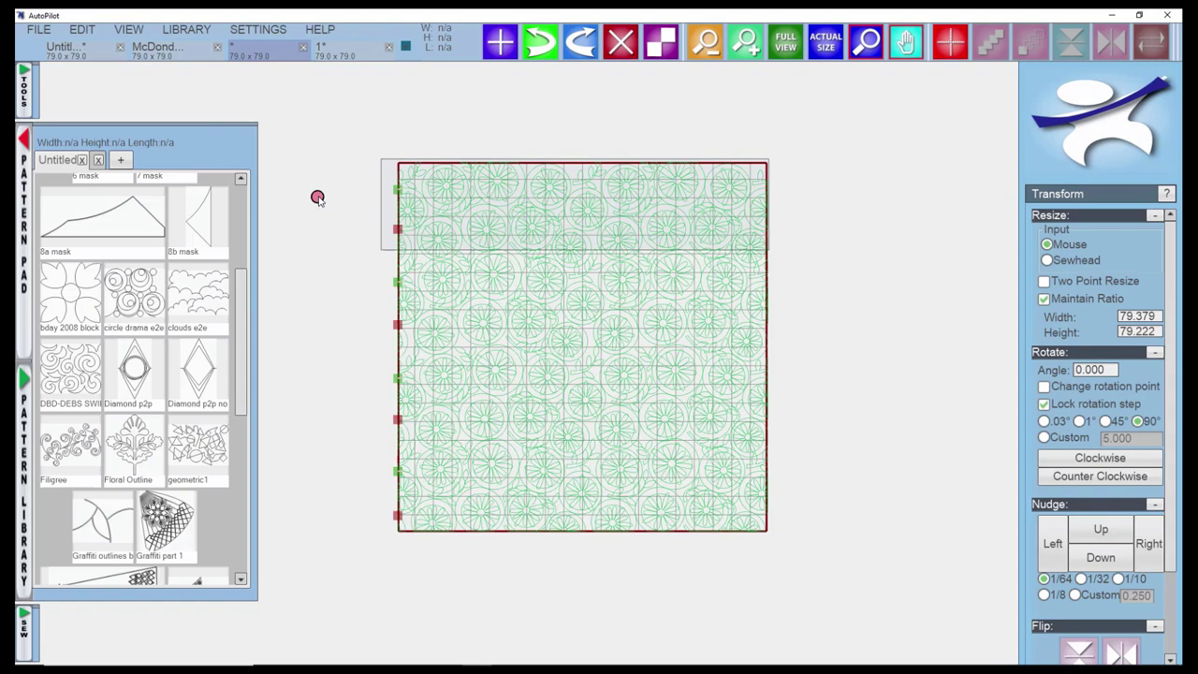
Change the sewhead display to Long Crosshairs spanning the whole quilt canvas.
click(263, 31)
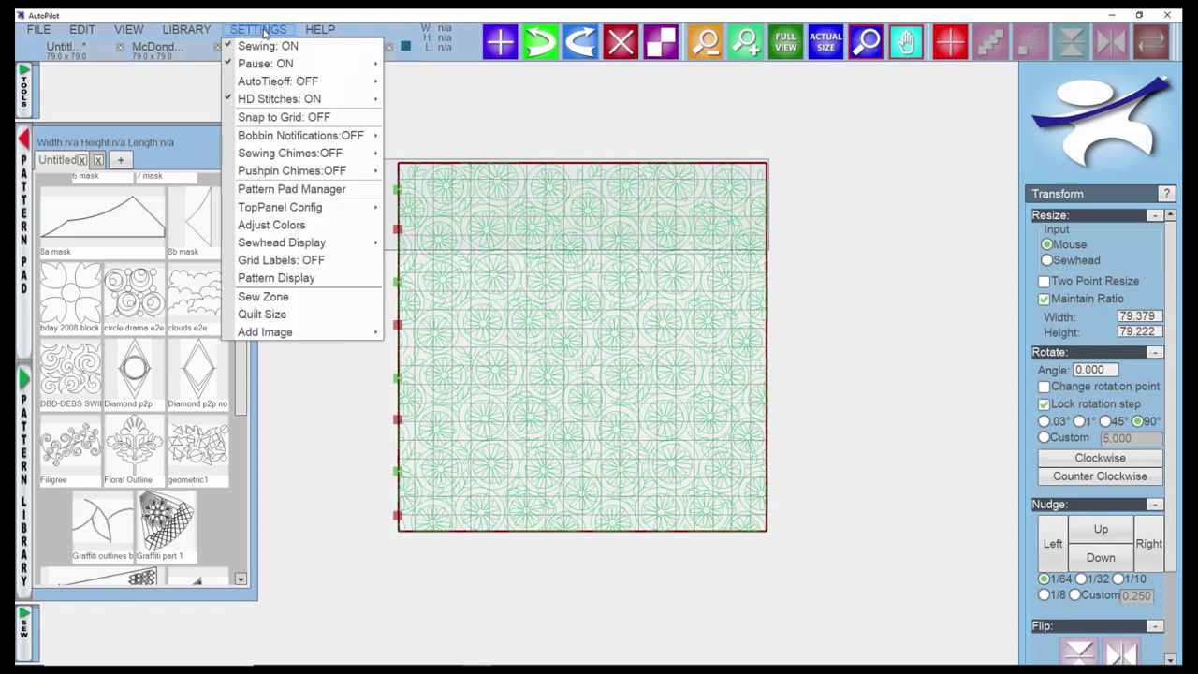
mouse_move(290, 209)
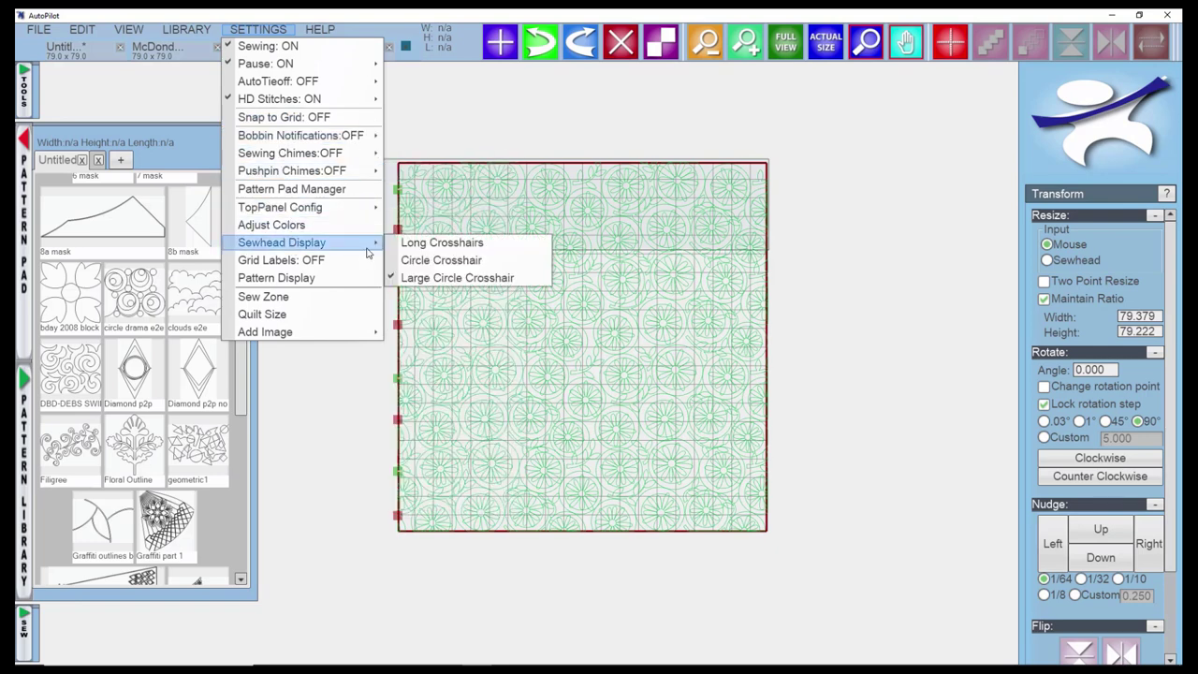
click(426, 246)
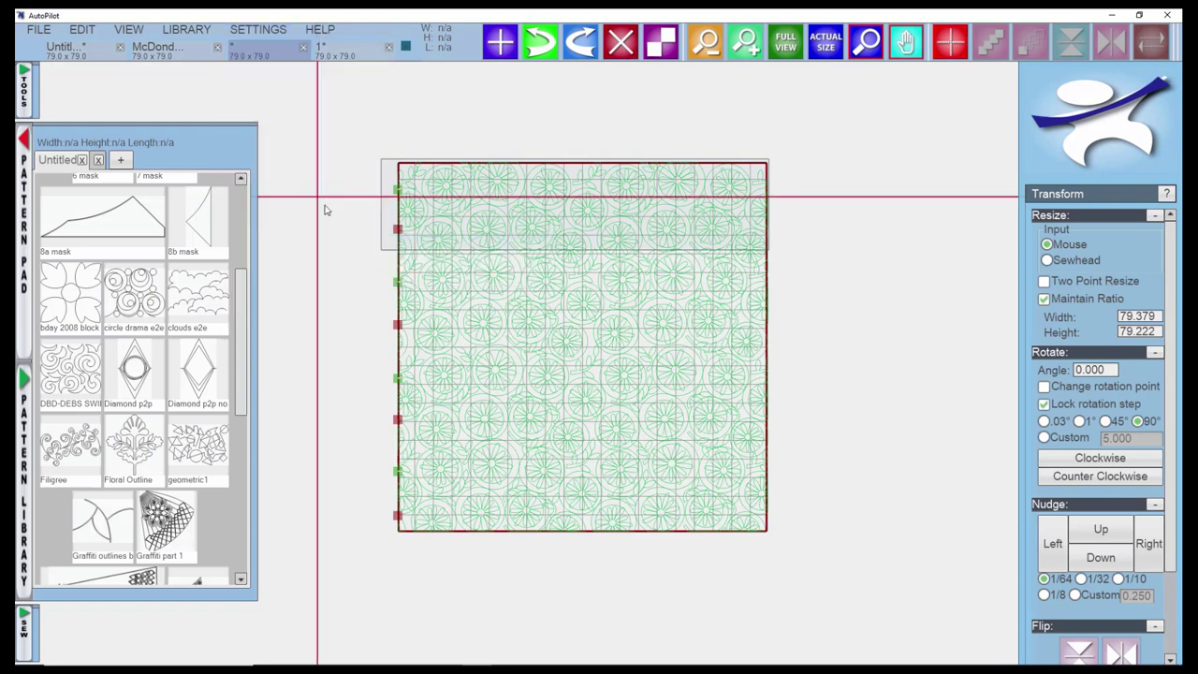
Turn Grid Labels on to inspect the measured grid, then switch them off again.
click(265, 32)
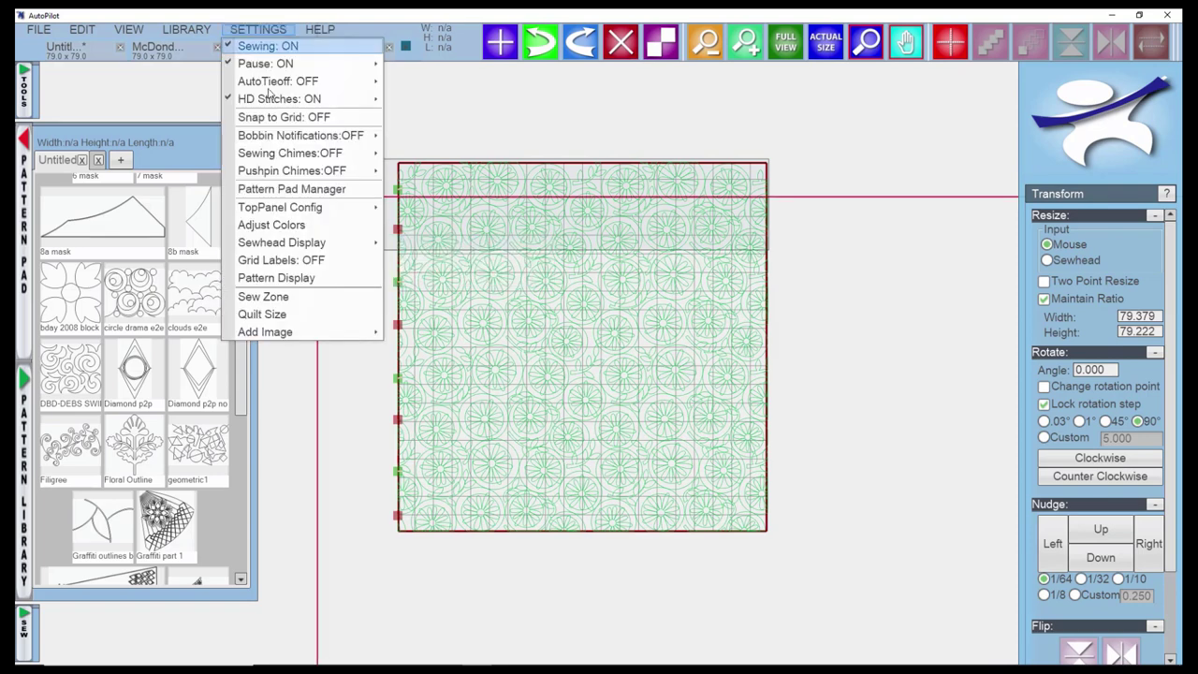
click(317, 265)
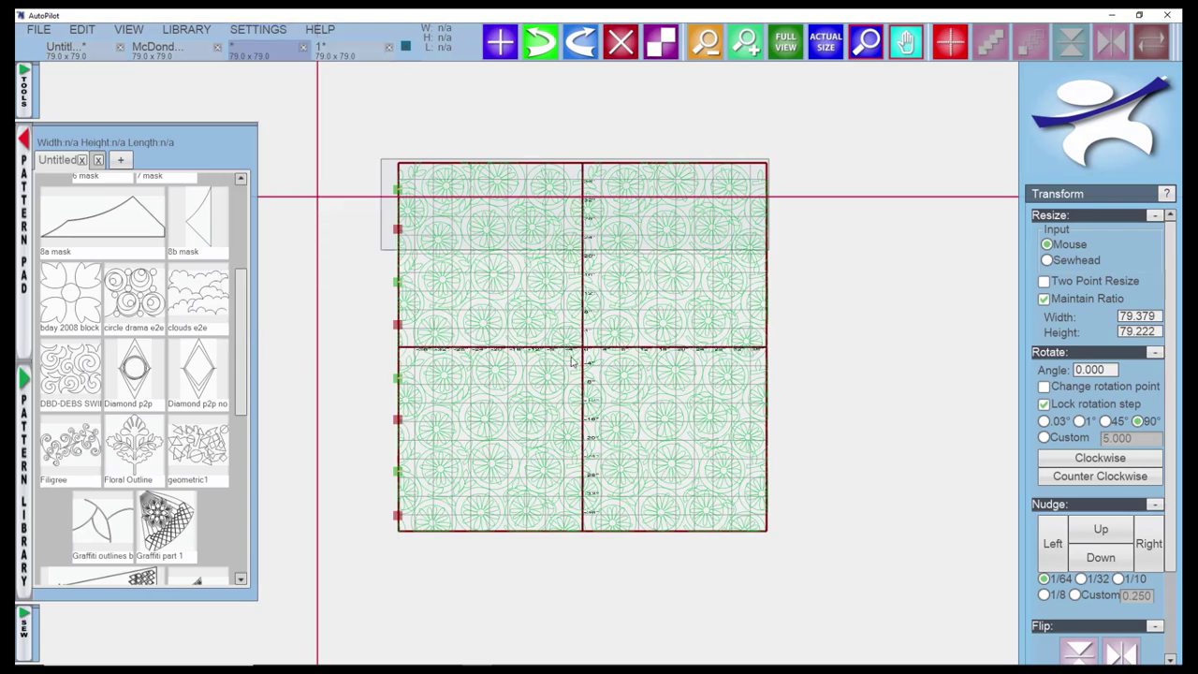
scroll(575, 362, up, 2)
scroll(580, 335, up, 3)
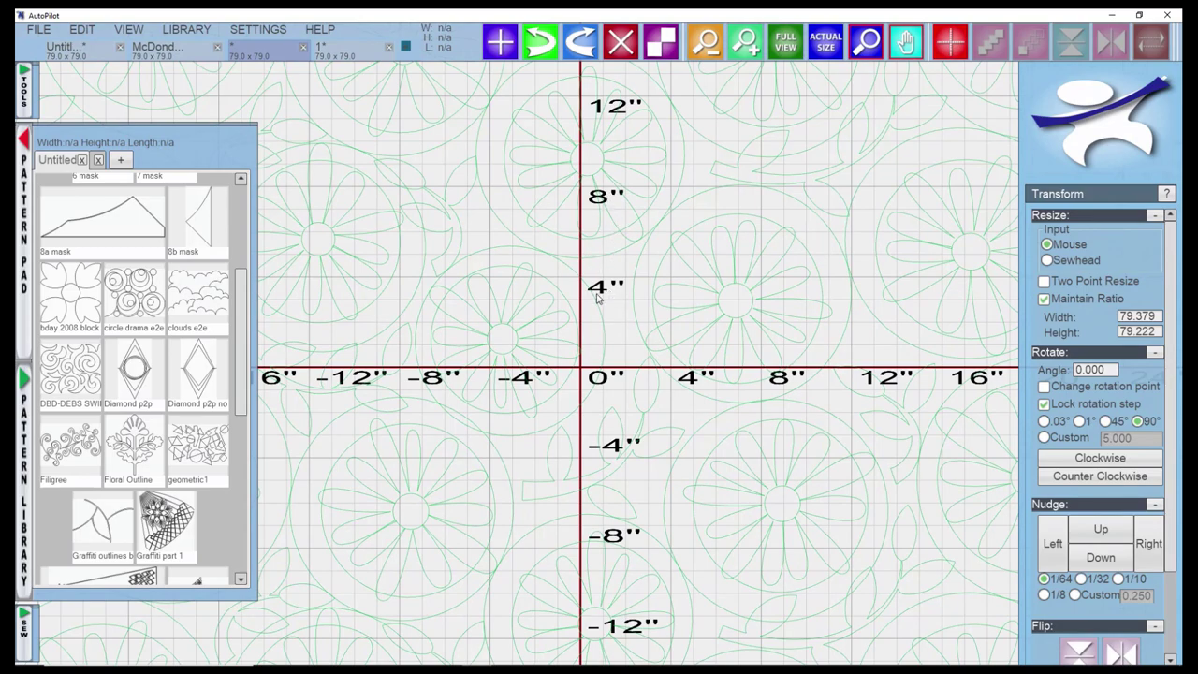
scroll(725, 380, up, 2)
scroll(731, 384, down, 4)
scroll(723, 384, down, 2)
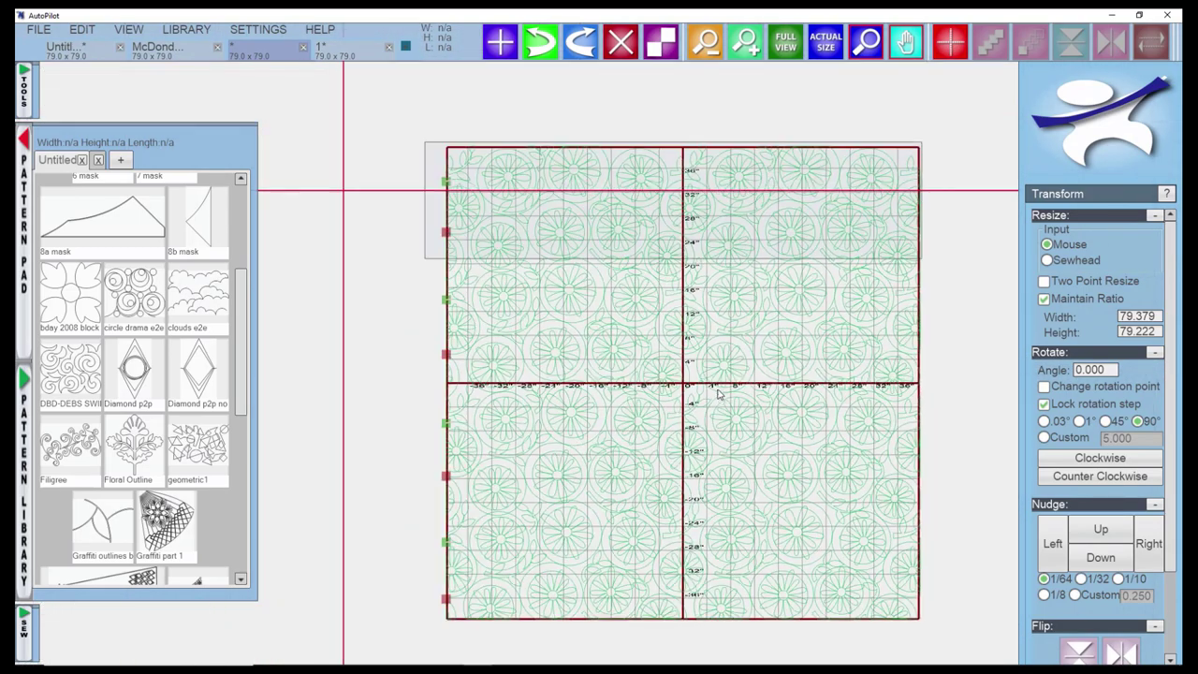
click(256, 31)
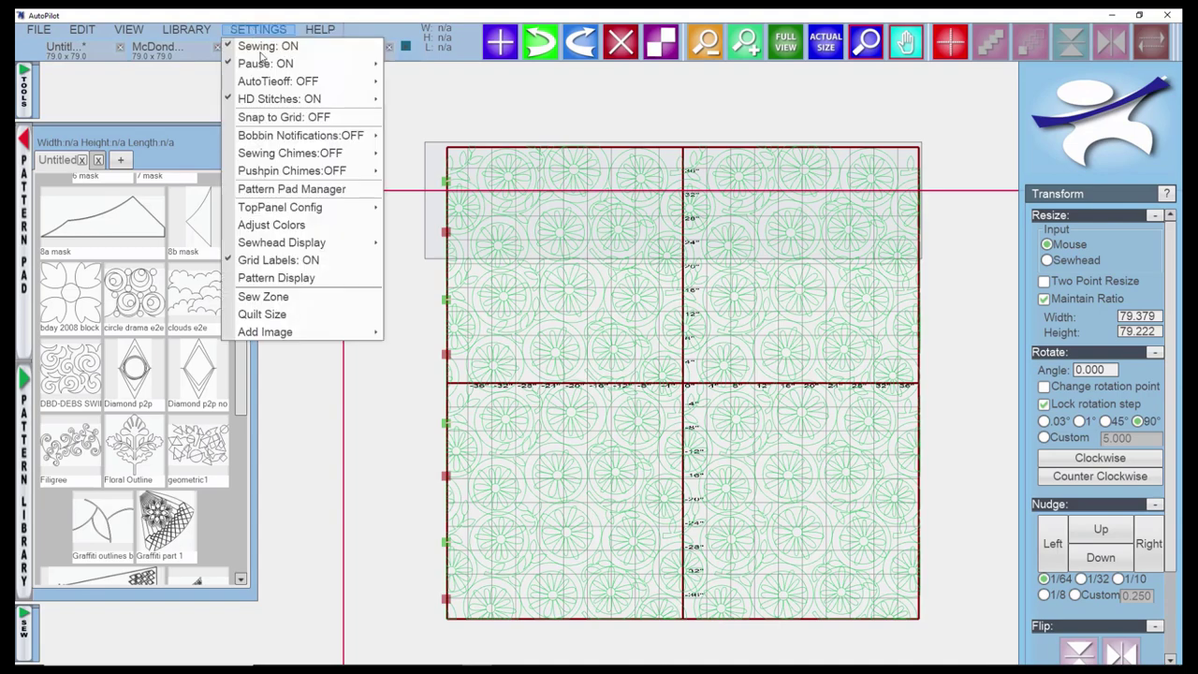
click(294, 263)
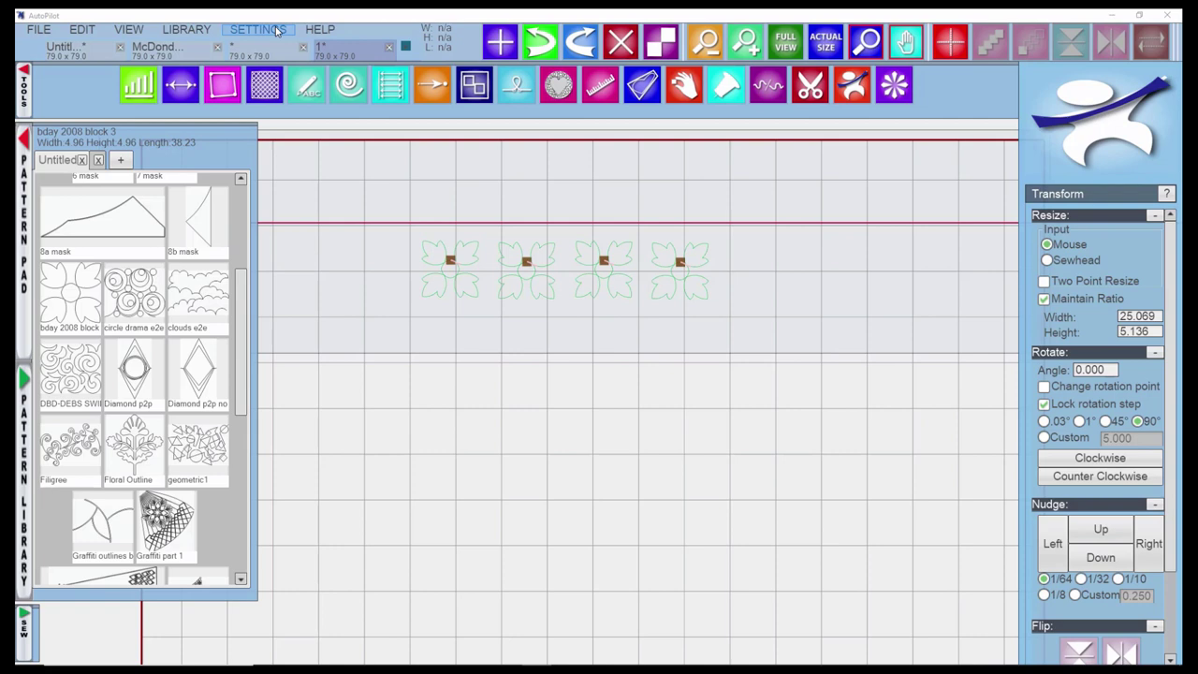
View the Pattern Display settings, then place circle drama e2e left of the four flower blocks.
click(276, 33)
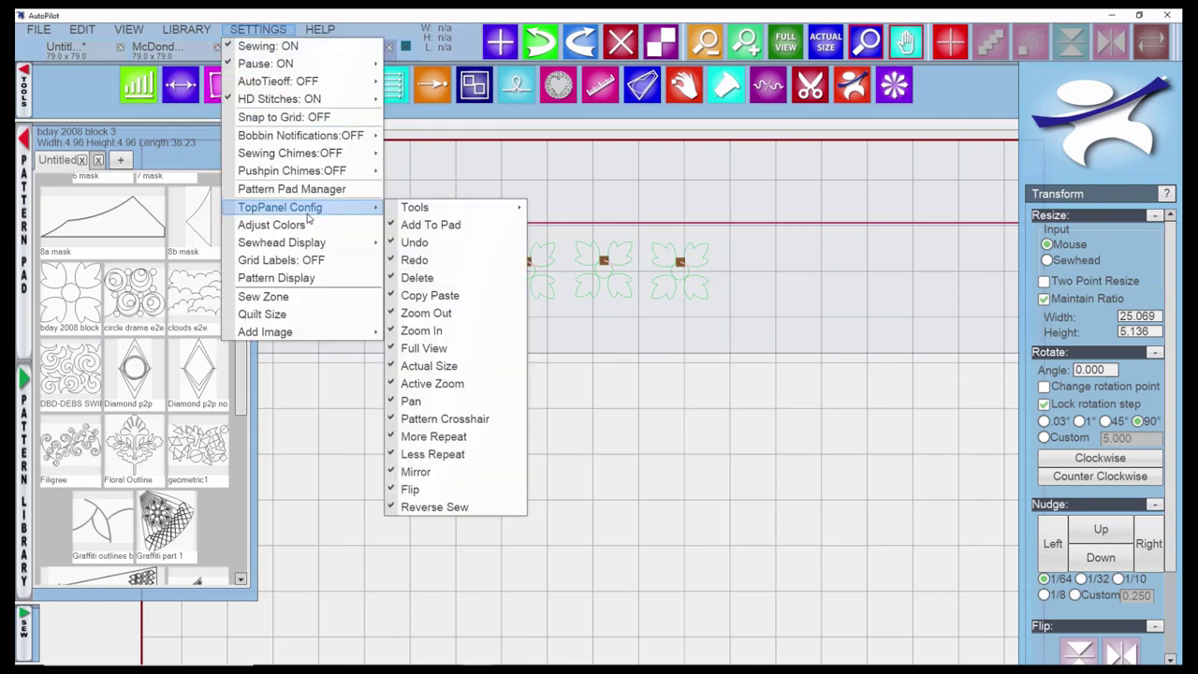
click(309, 278)
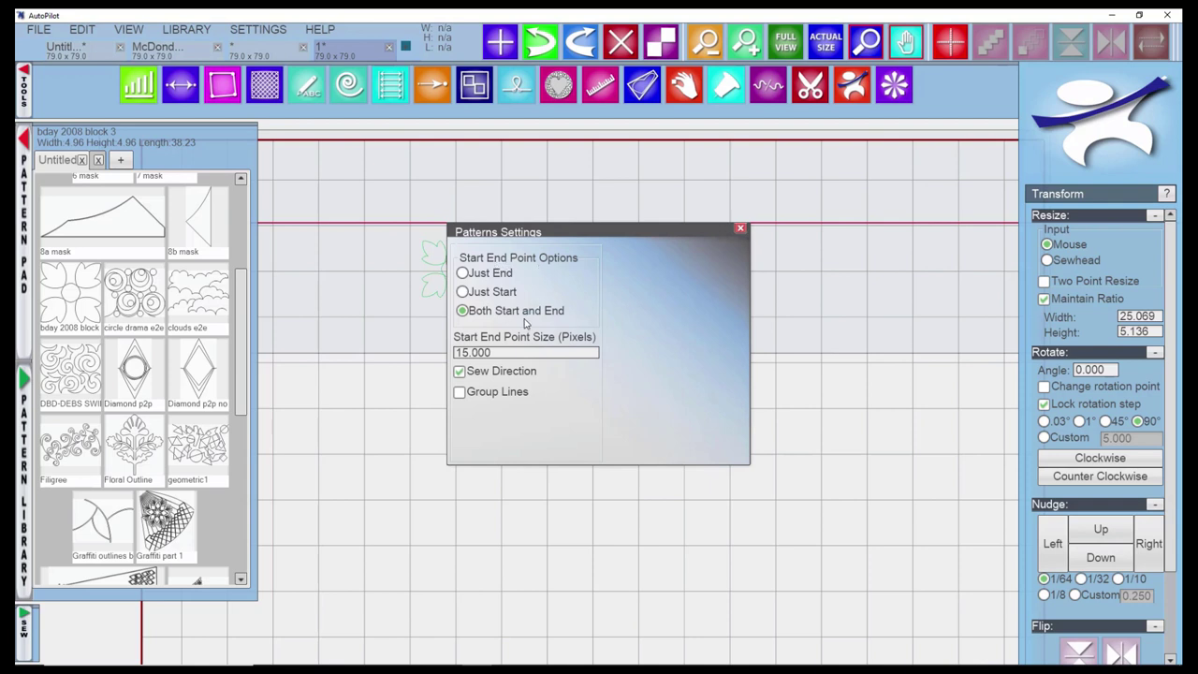
drag(557, 232, 763, 203)
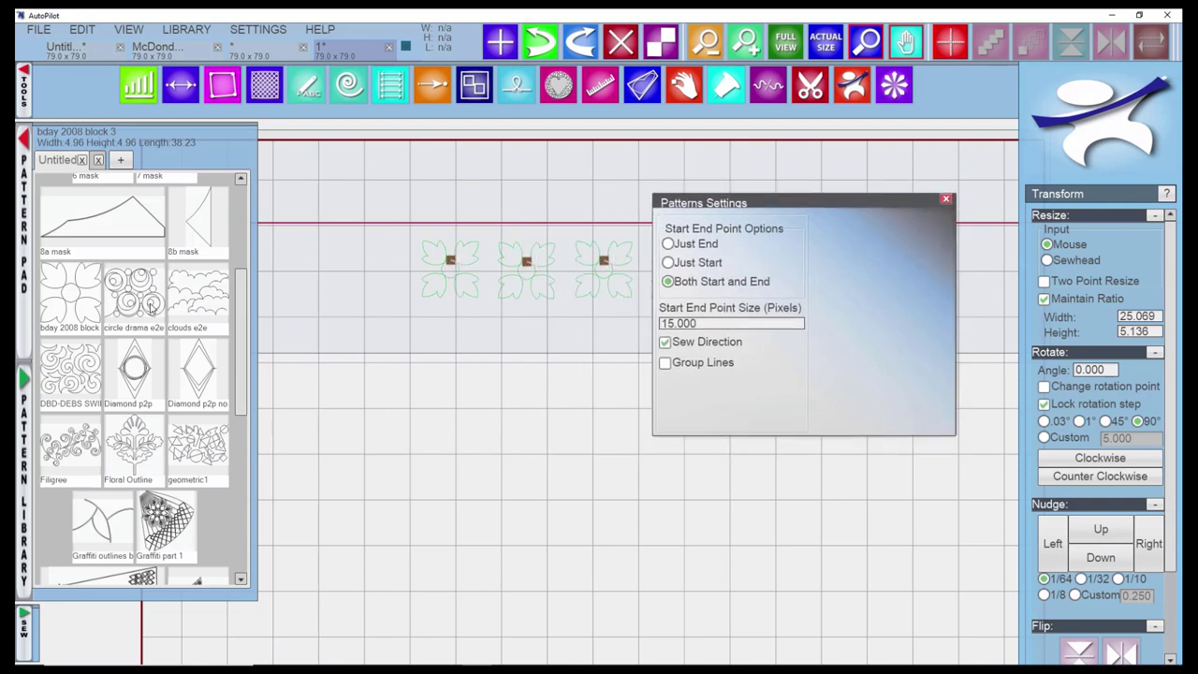
click(945, 198)
drag(126, 305, 320, 313)
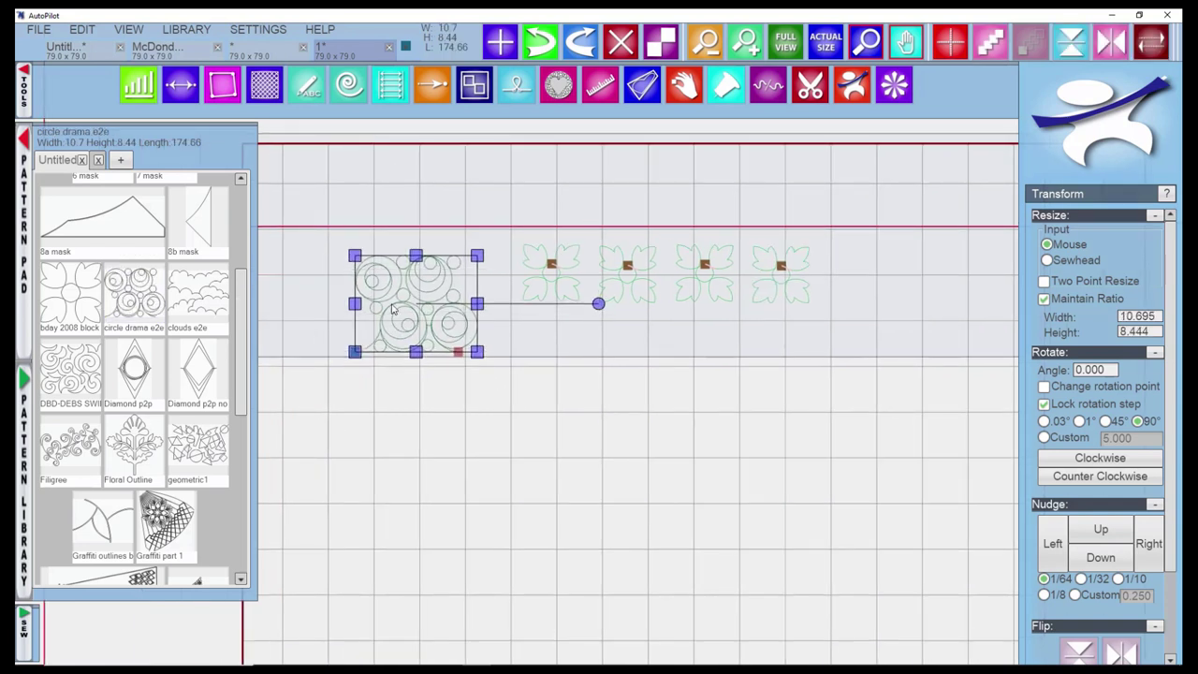
click(344, 300)
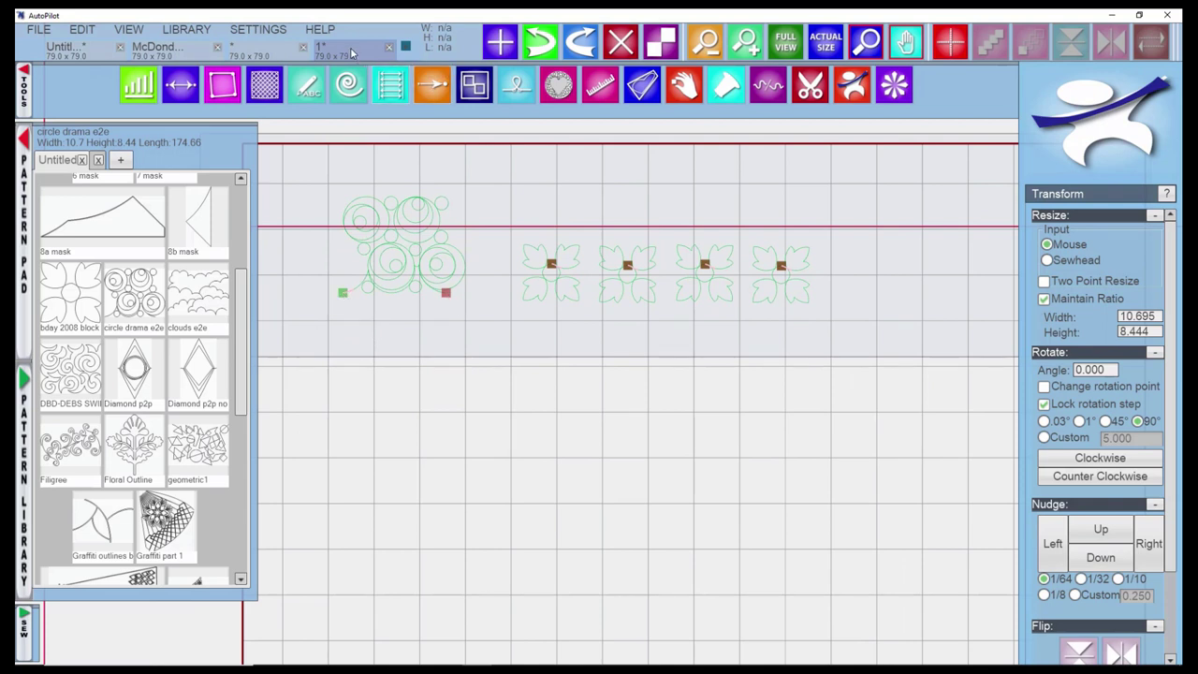
click(261, 31)
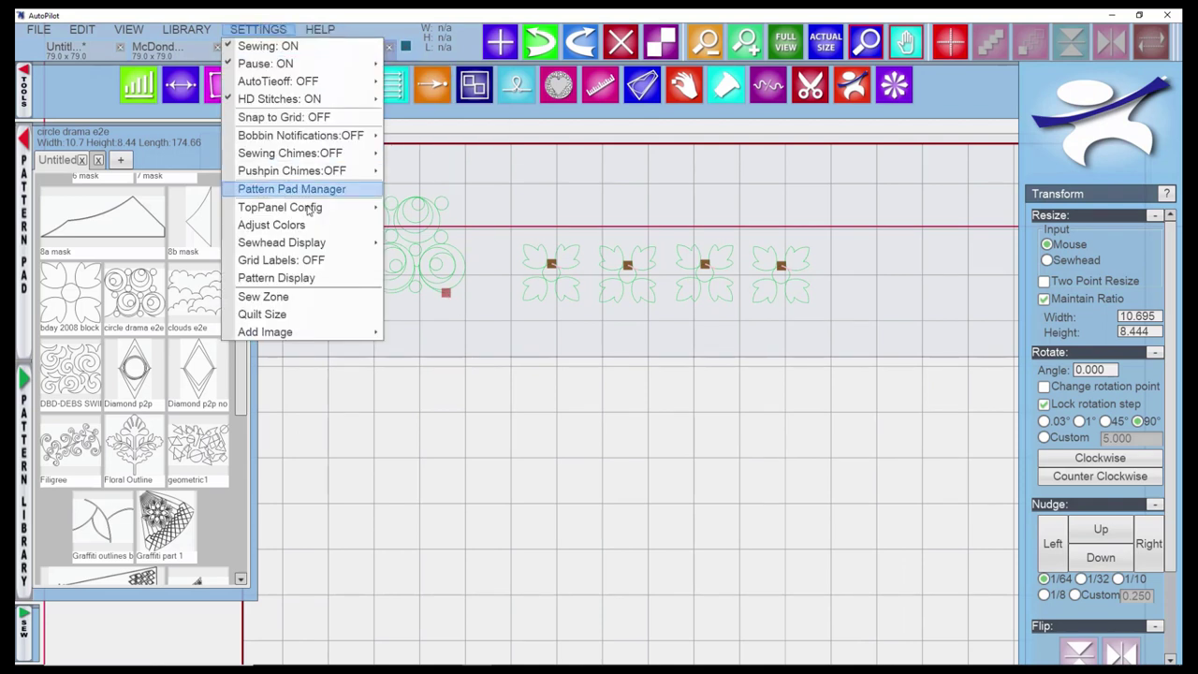
click(315, 278)
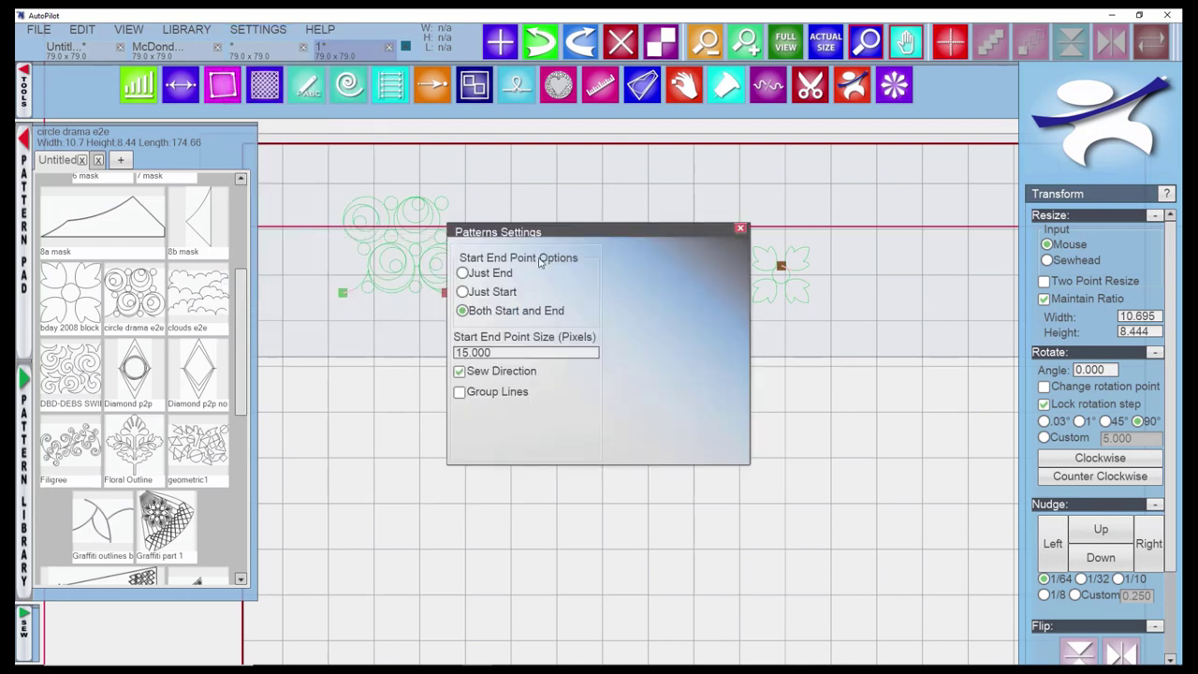
drag(555, 230, 725, 138)
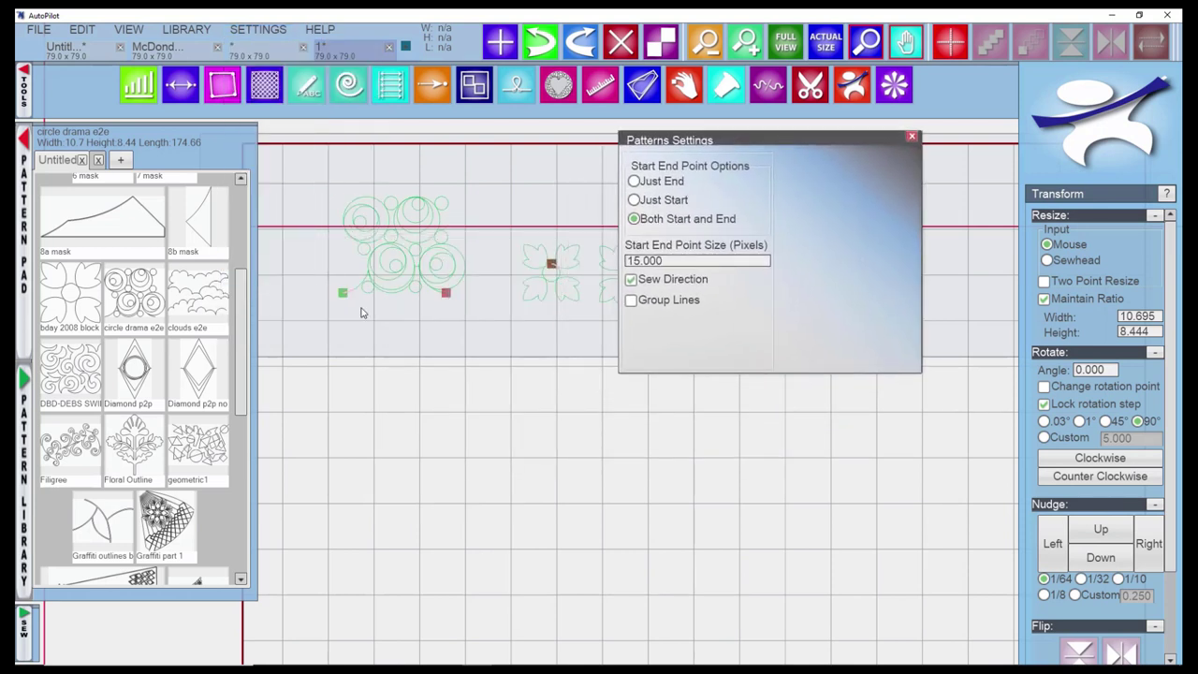
click(661, 261)
click(602, 384)
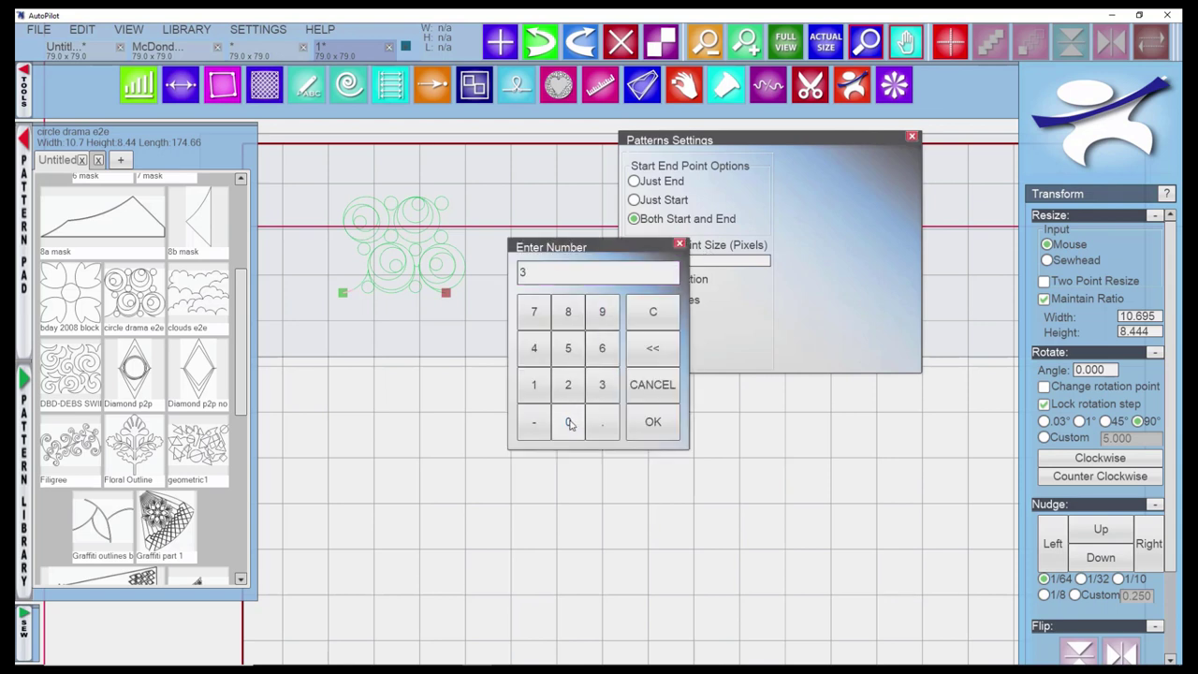
click(567, 421)
click(650, 423)
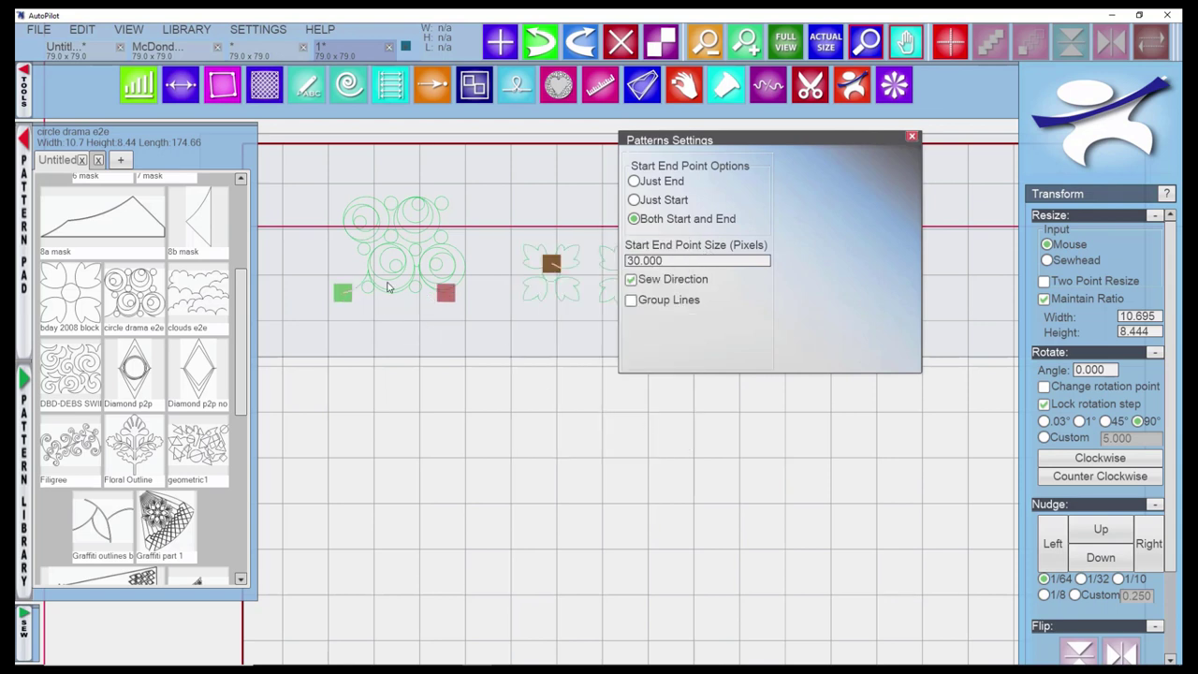
click(672, 263)
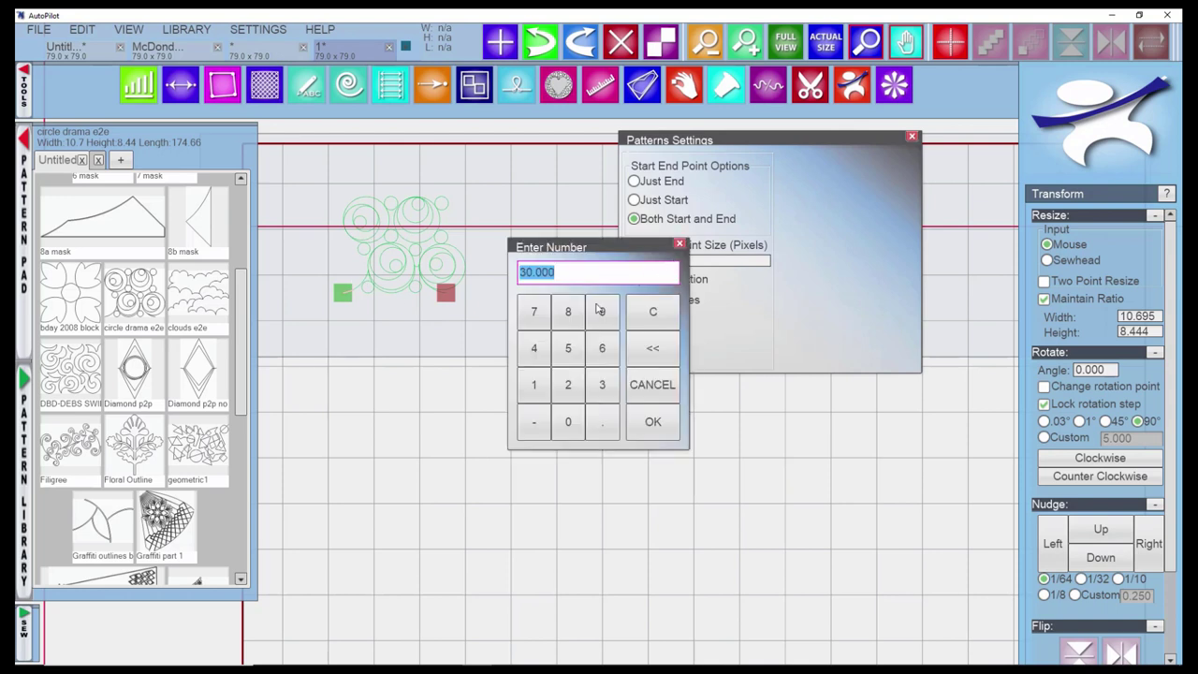
click(534, 384)
click(569, 358)
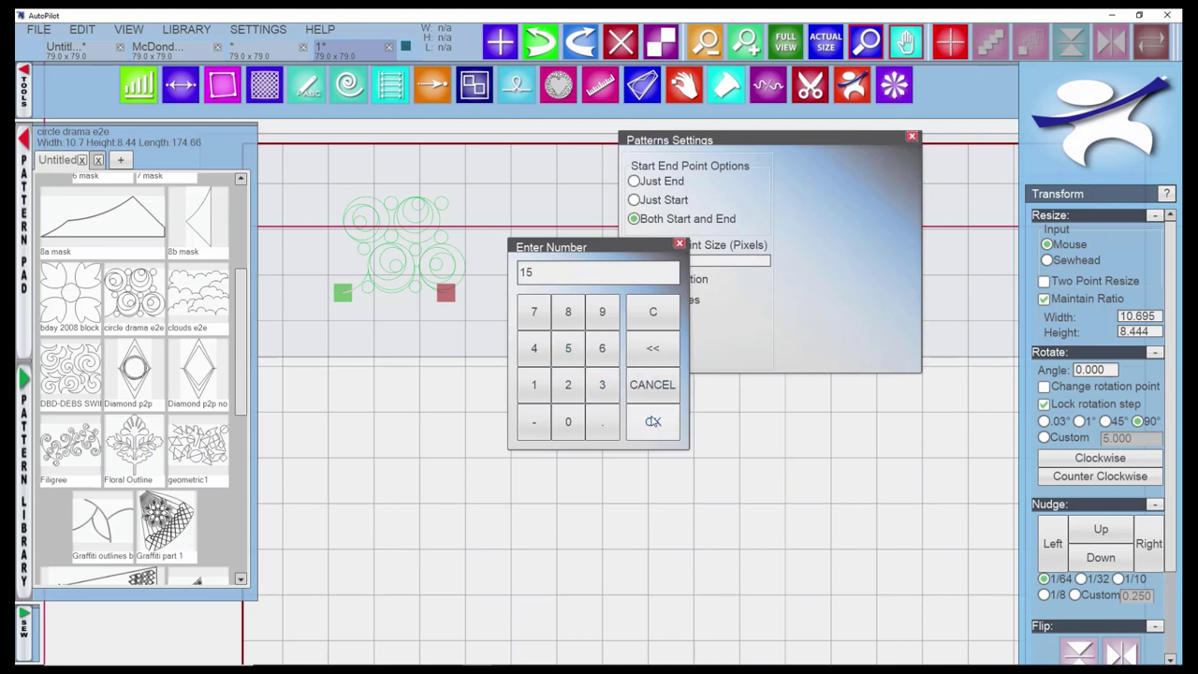
click(654, 423)
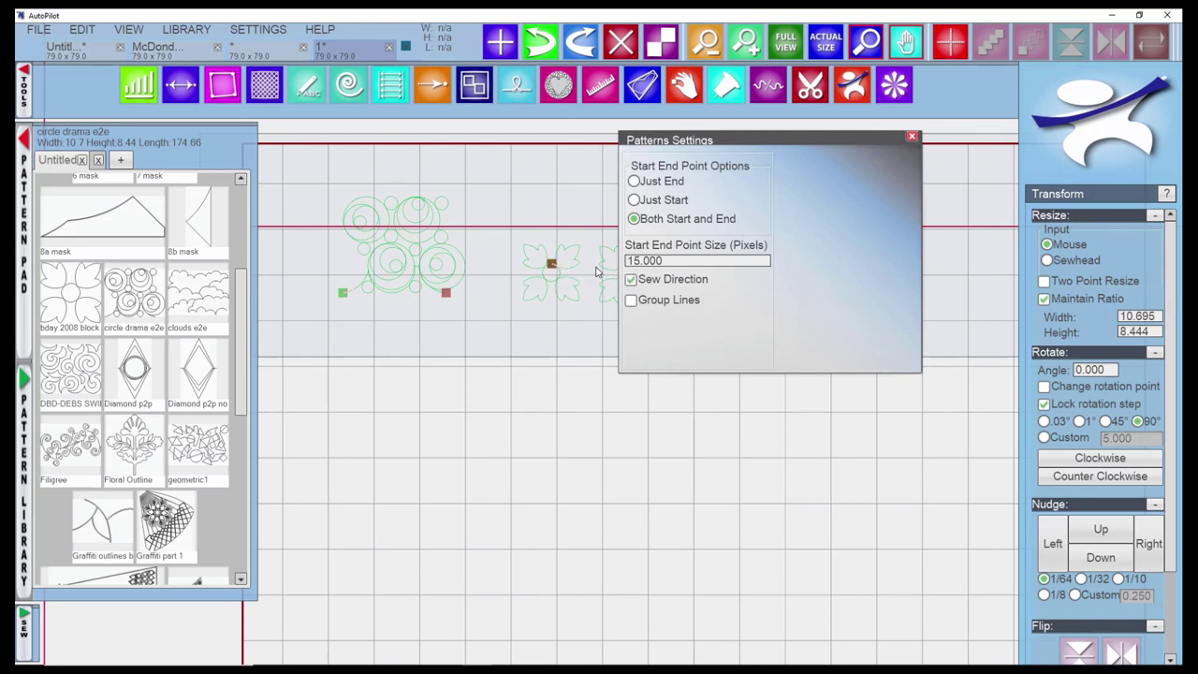
click(913, 138)
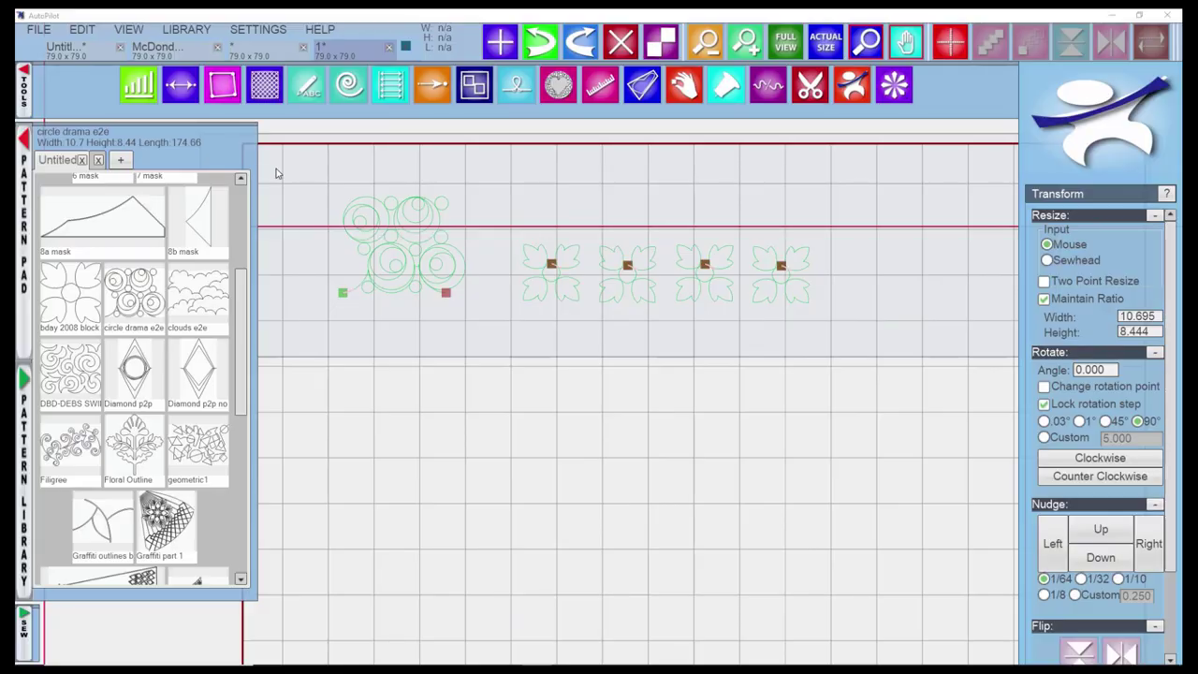
click(258, 29)
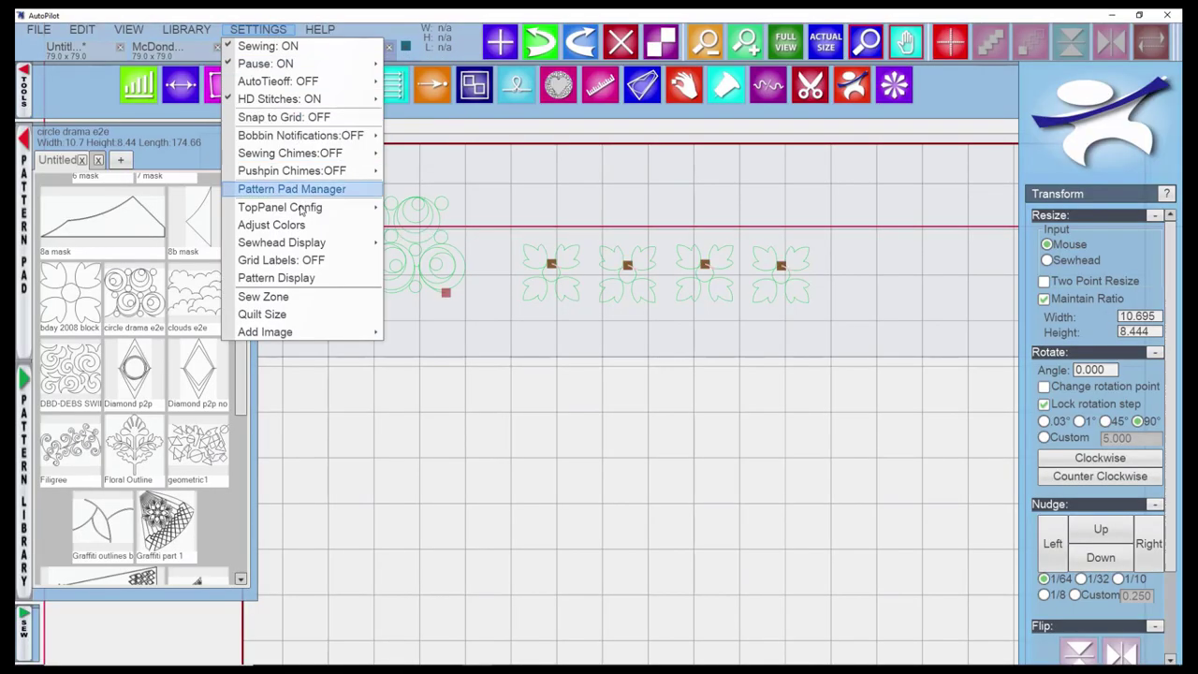
Cancel the new Sew Zone to keep the existing one, then show the sewing controls zoomed out.
click(322, 298)
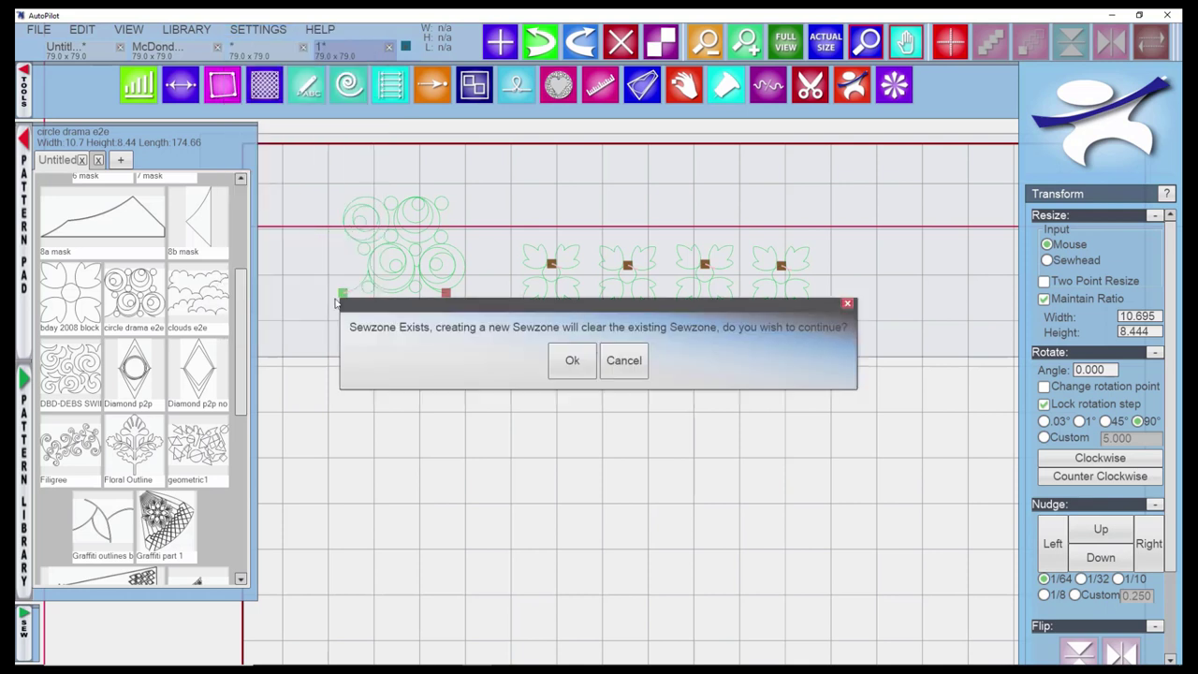
click(629, 365)
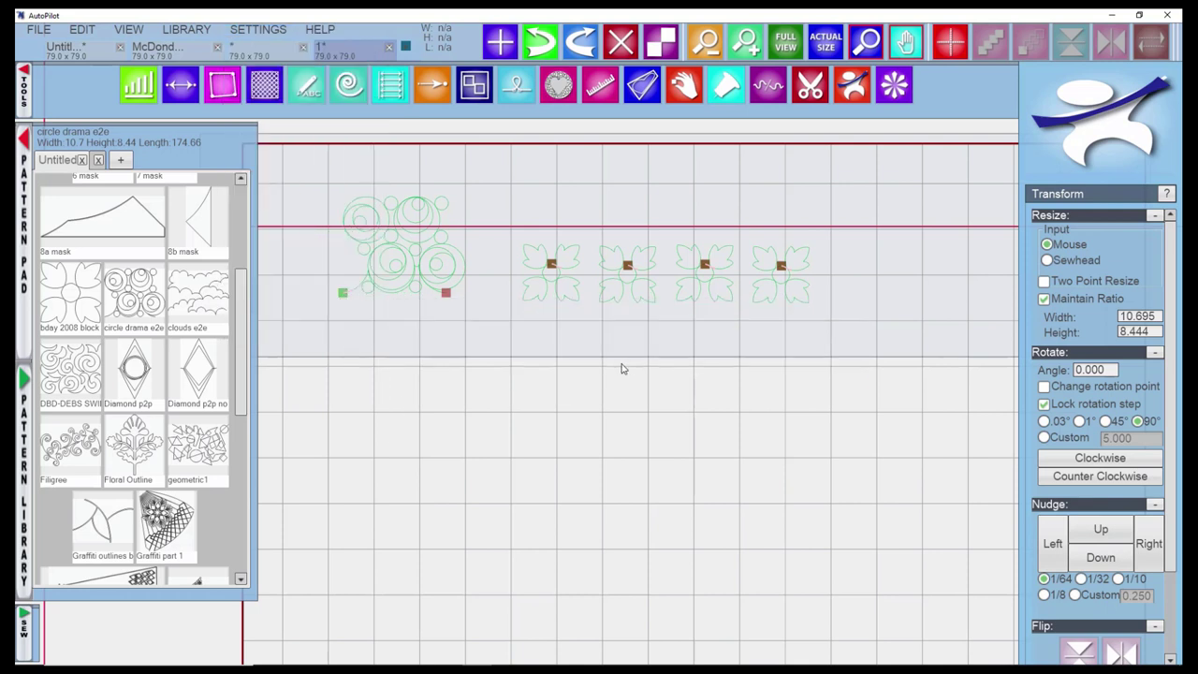
mouse_move(17, 651)
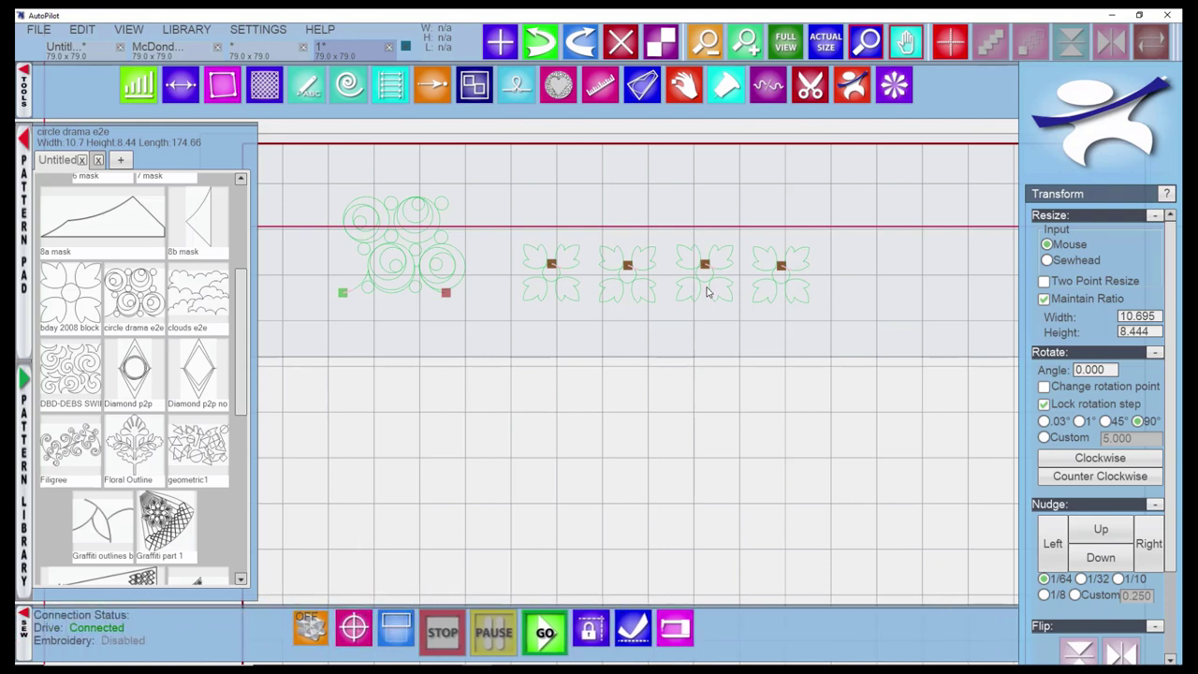
scroll(663, 327, down, 2)
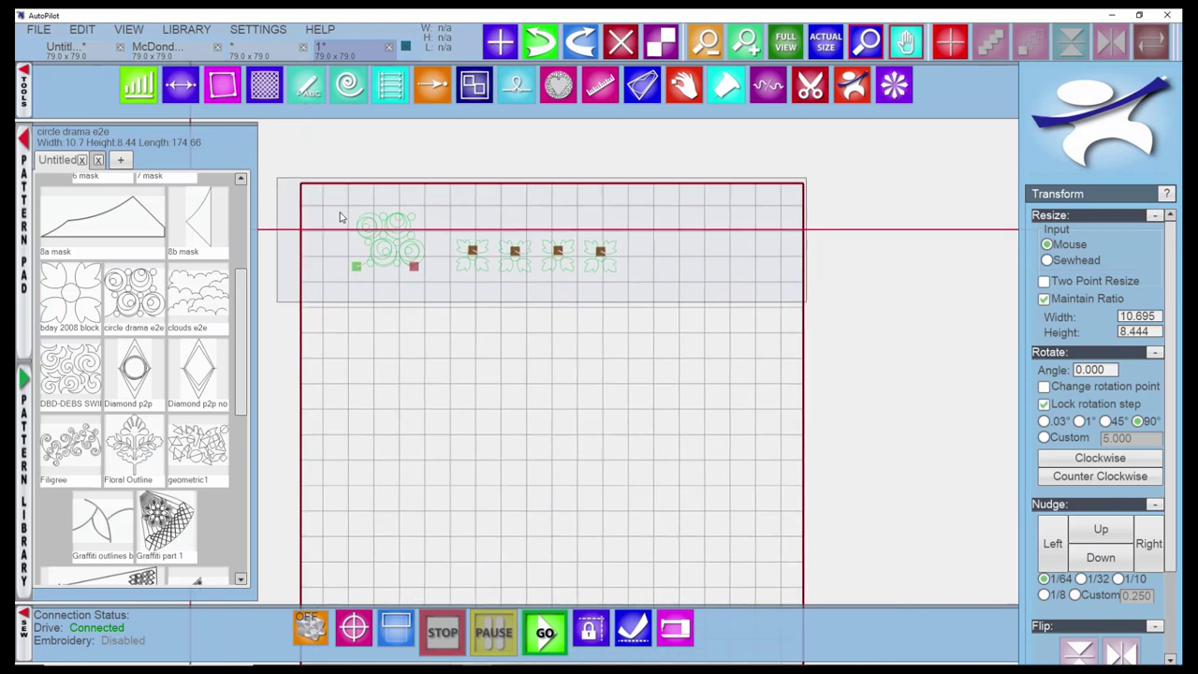
click(258, 30)
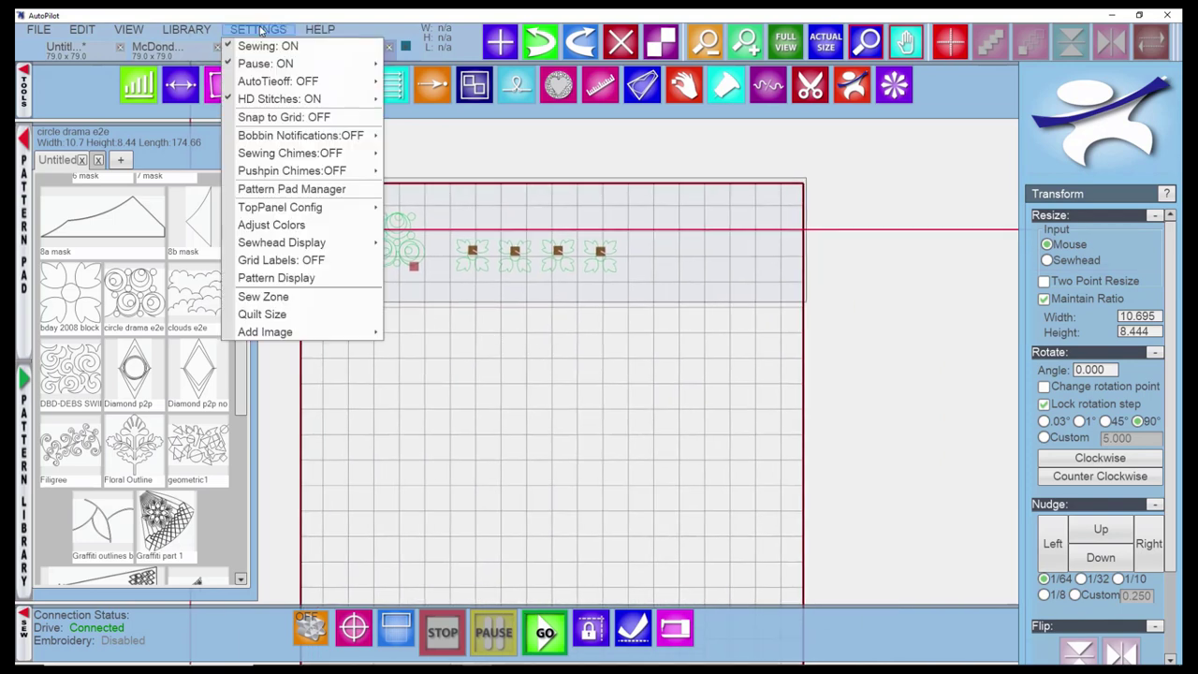
click(292, 316)
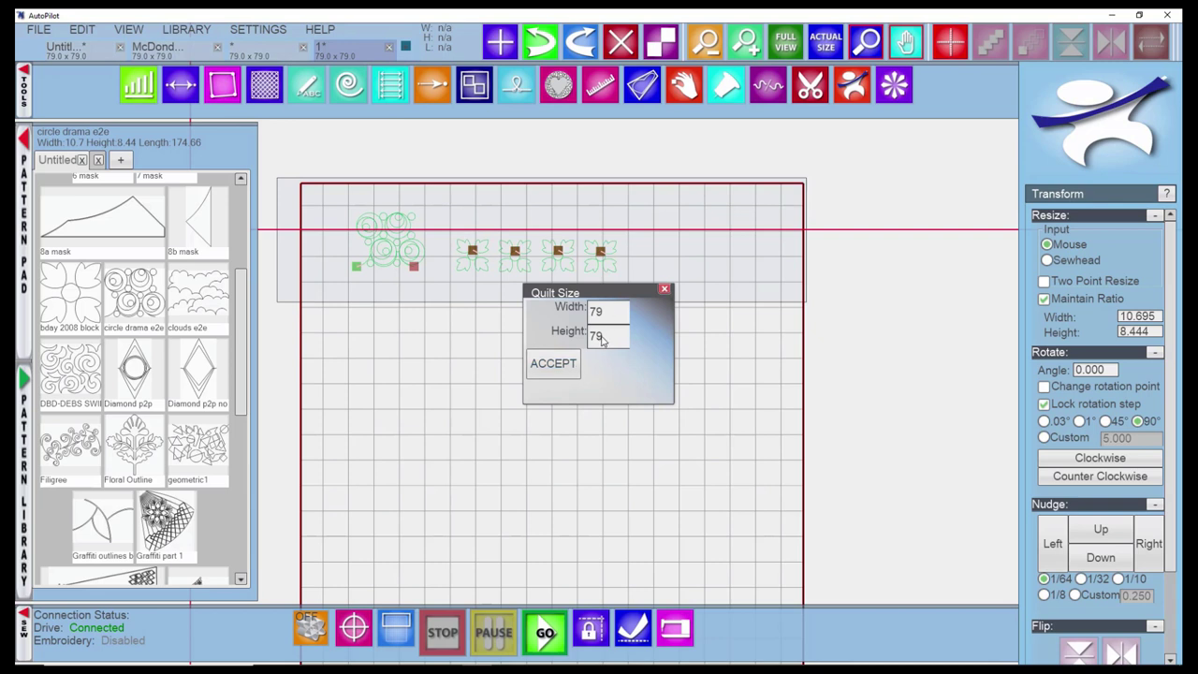
click(664, 295)
click(257, 29)
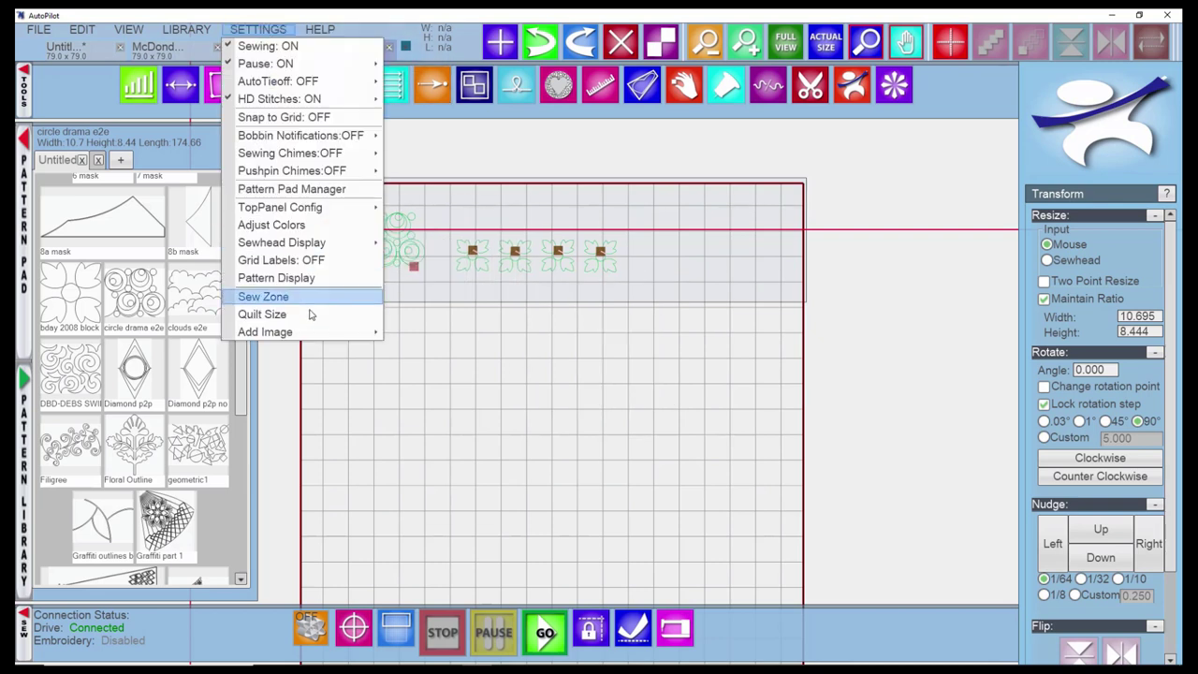
mouse_move(312, 338)
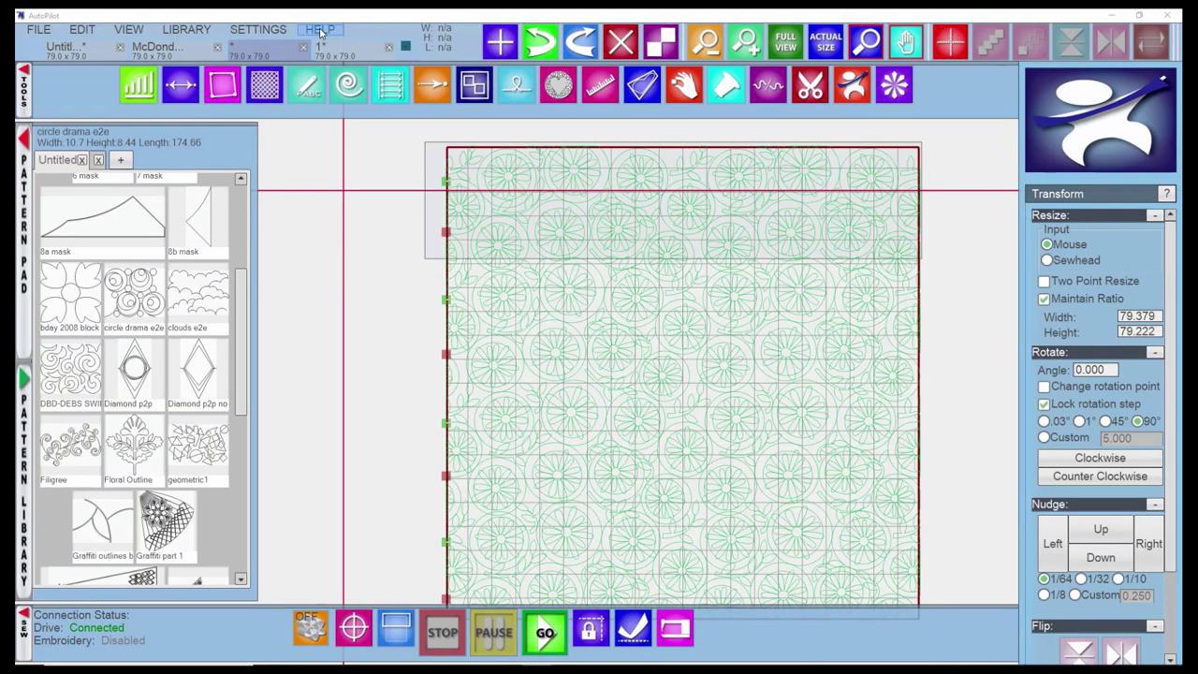
click(320, 30)
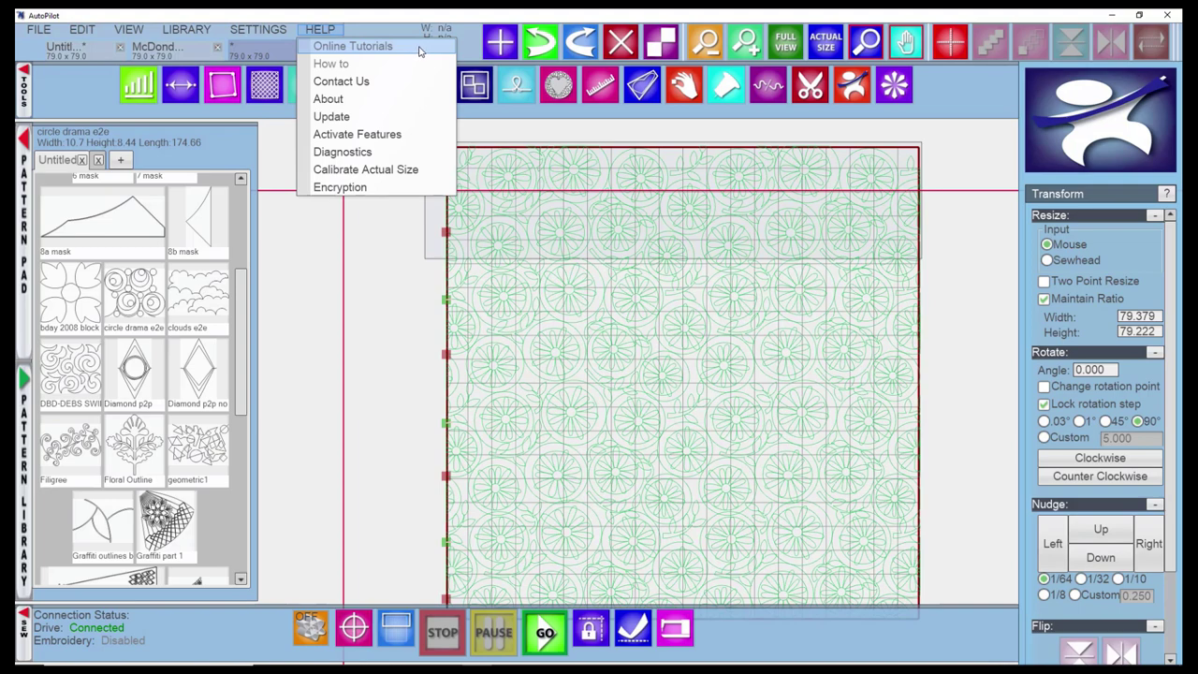
click(371, 84)
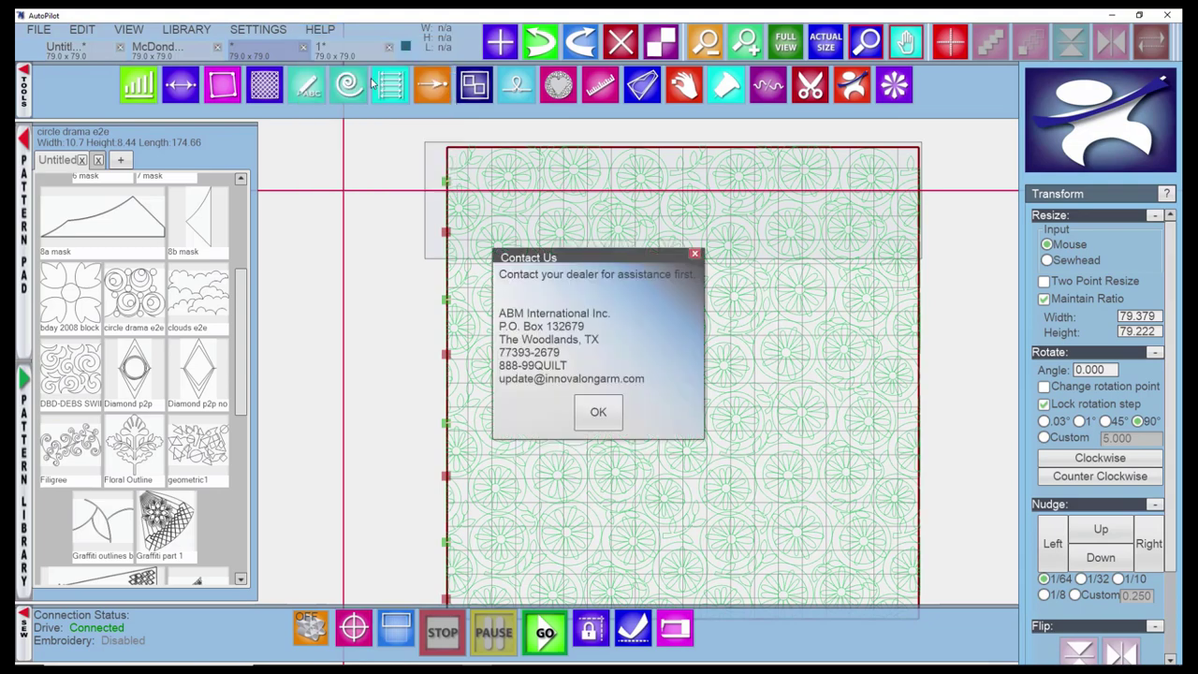
Dismiss the contact details and check the installed version under HELP > About.
click(696, 255)
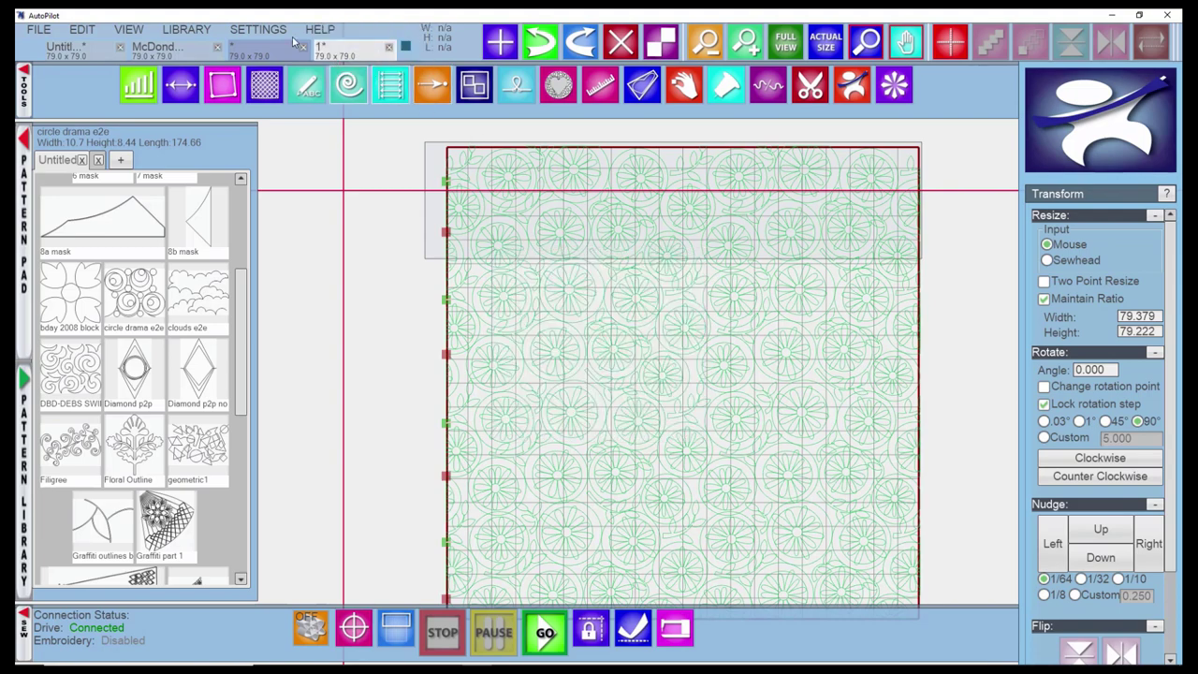
click(321, 30)
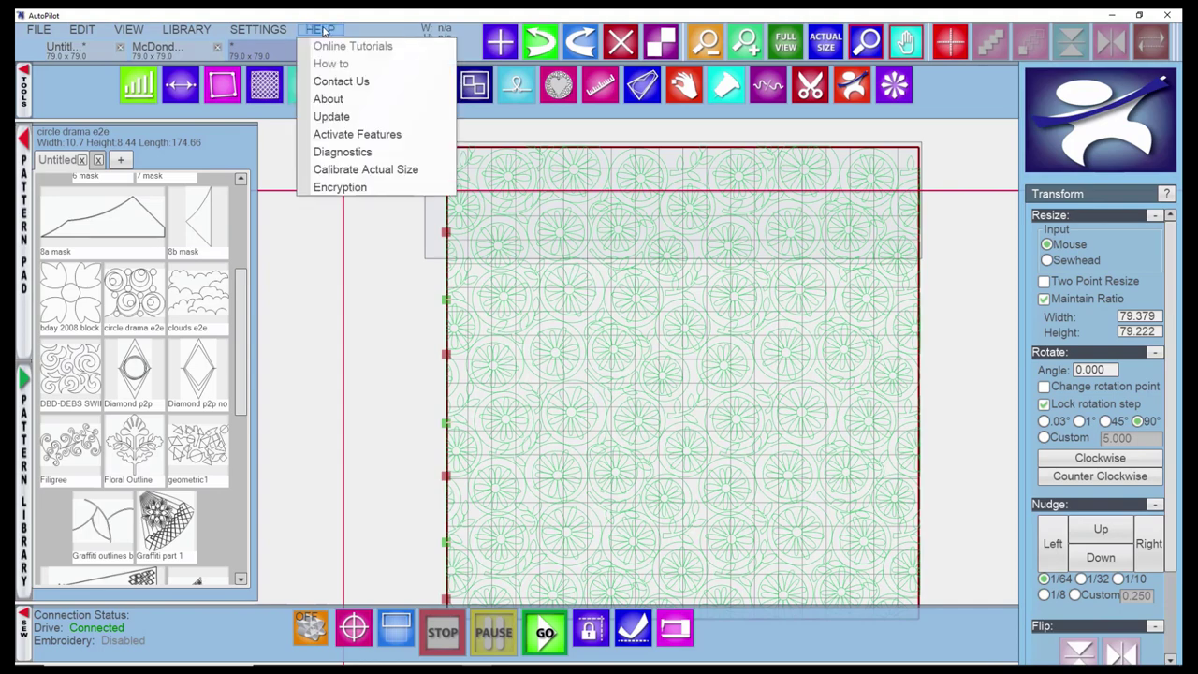
click(339, 98)
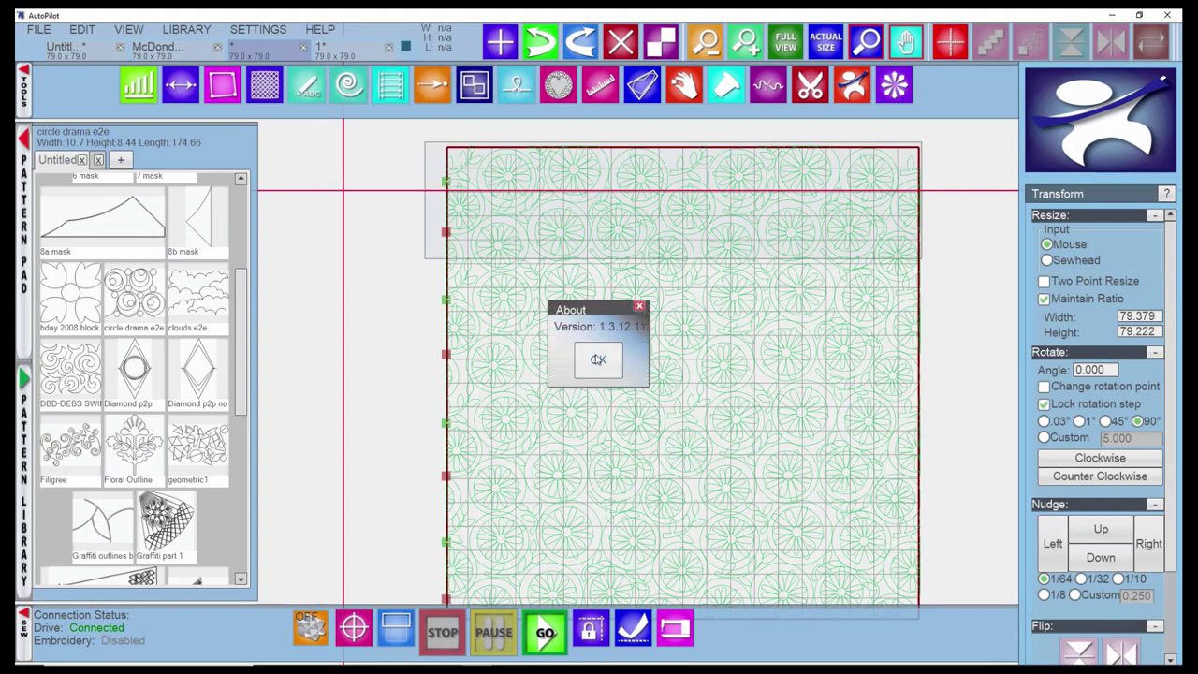
click(640, 309)
click(321, 30)
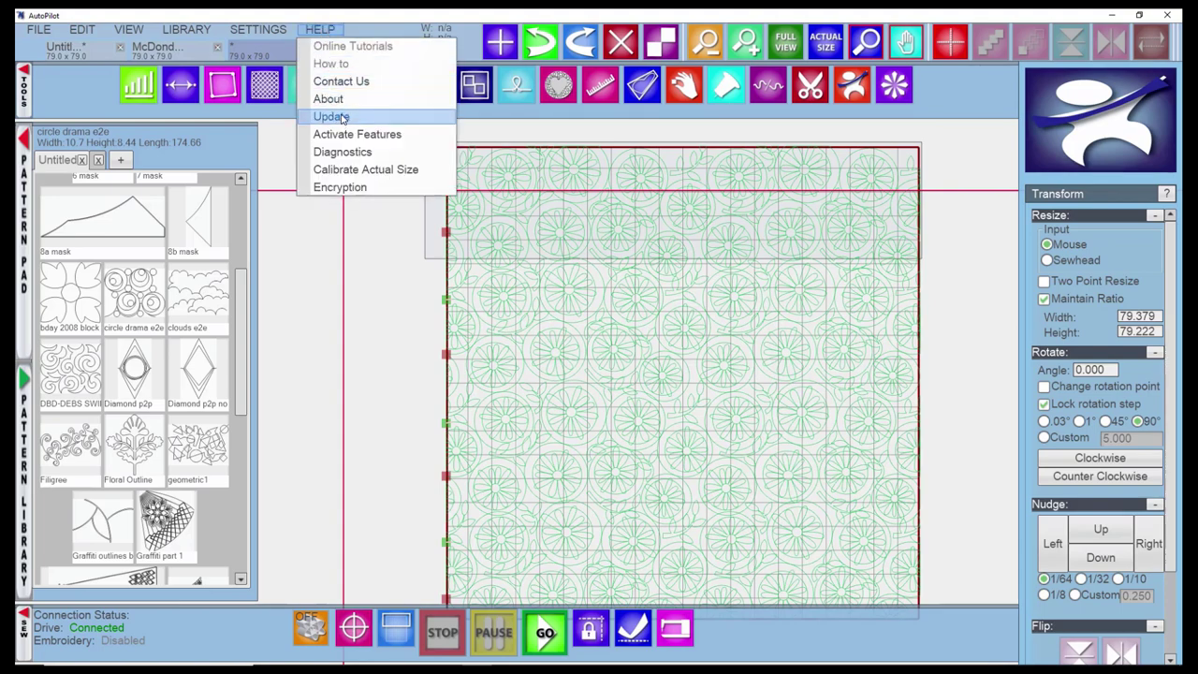
Minimize AutoPilot and the PDF manual, then restore AutoPilot from the taskbar.
click(1111, 14)
click(1110, 19)
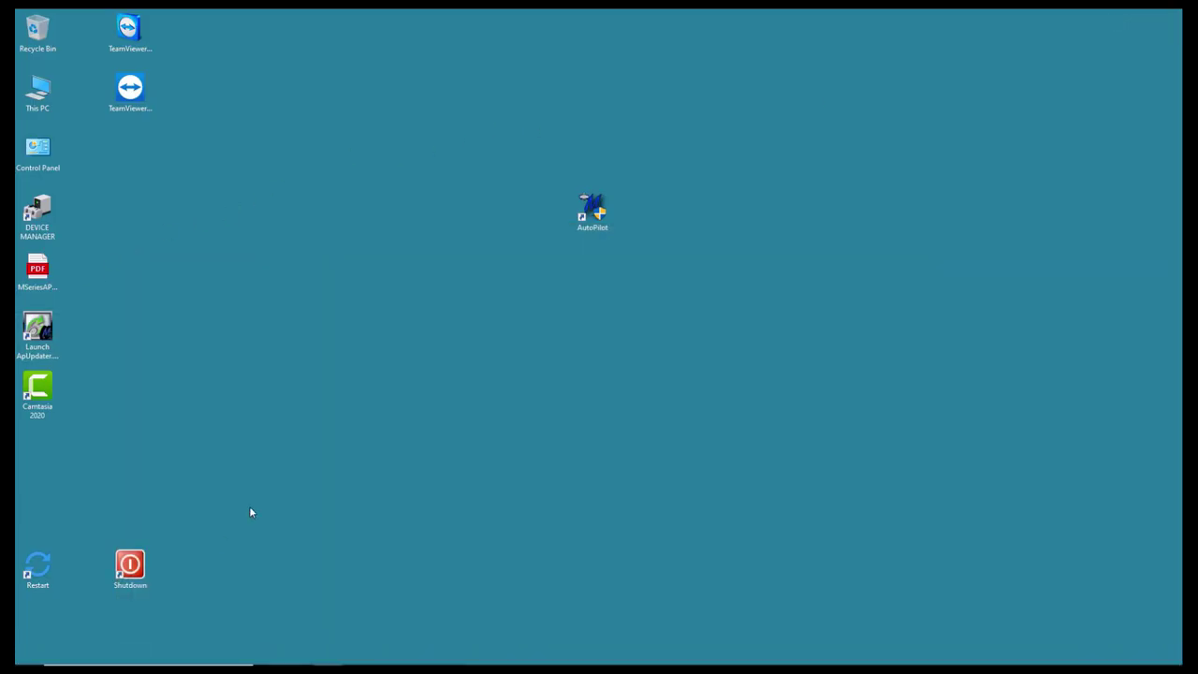
mouse_move(448, 663)
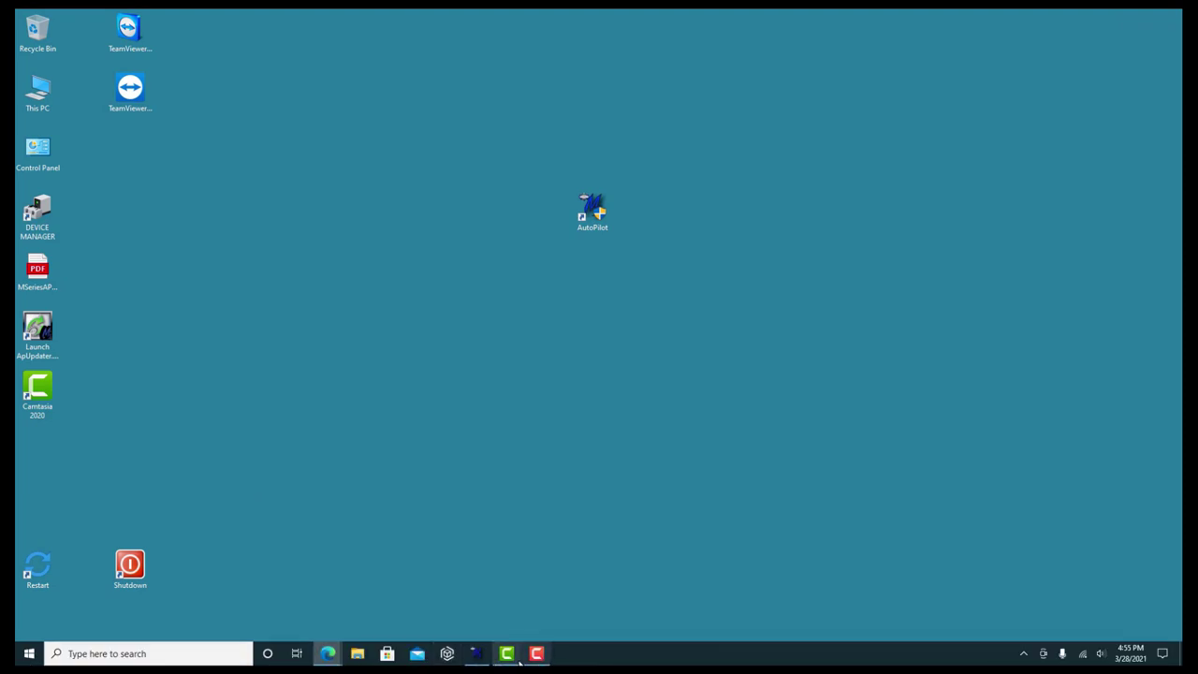
click(477, 661)
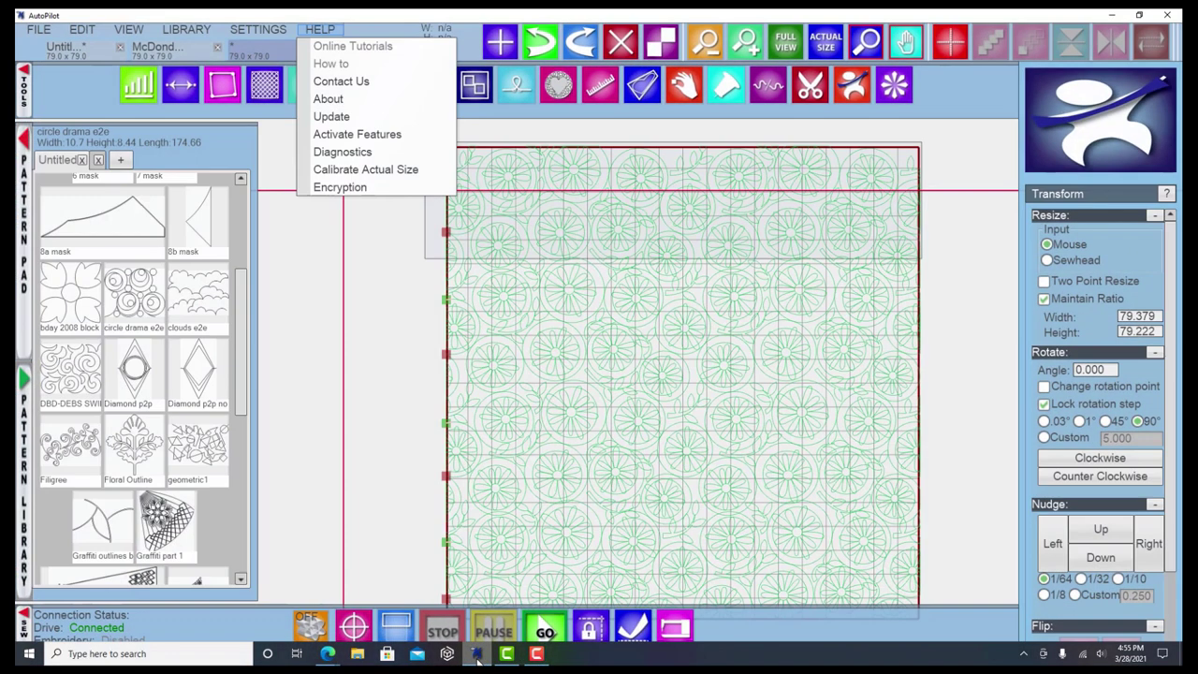
Check Embroidery in Activate Features, close the window, and reopen the HELP options.
click(375, 137)
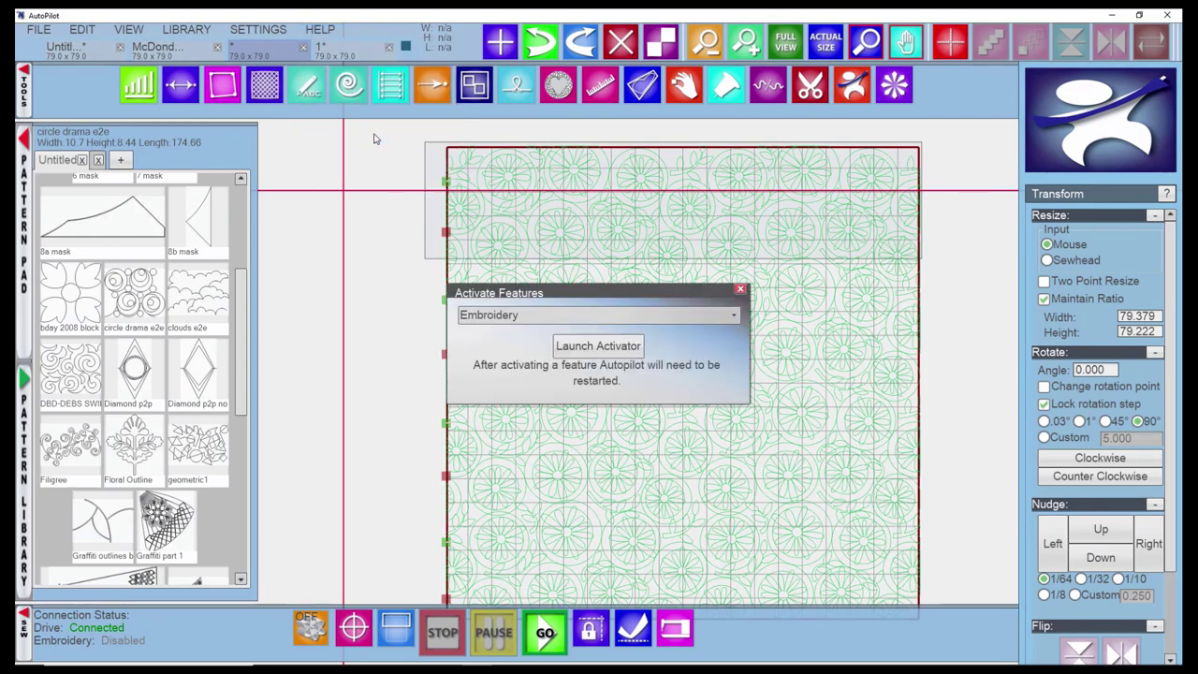
click(709, 315)
click(701, 318)
click(741, 291)
click(319, 29)
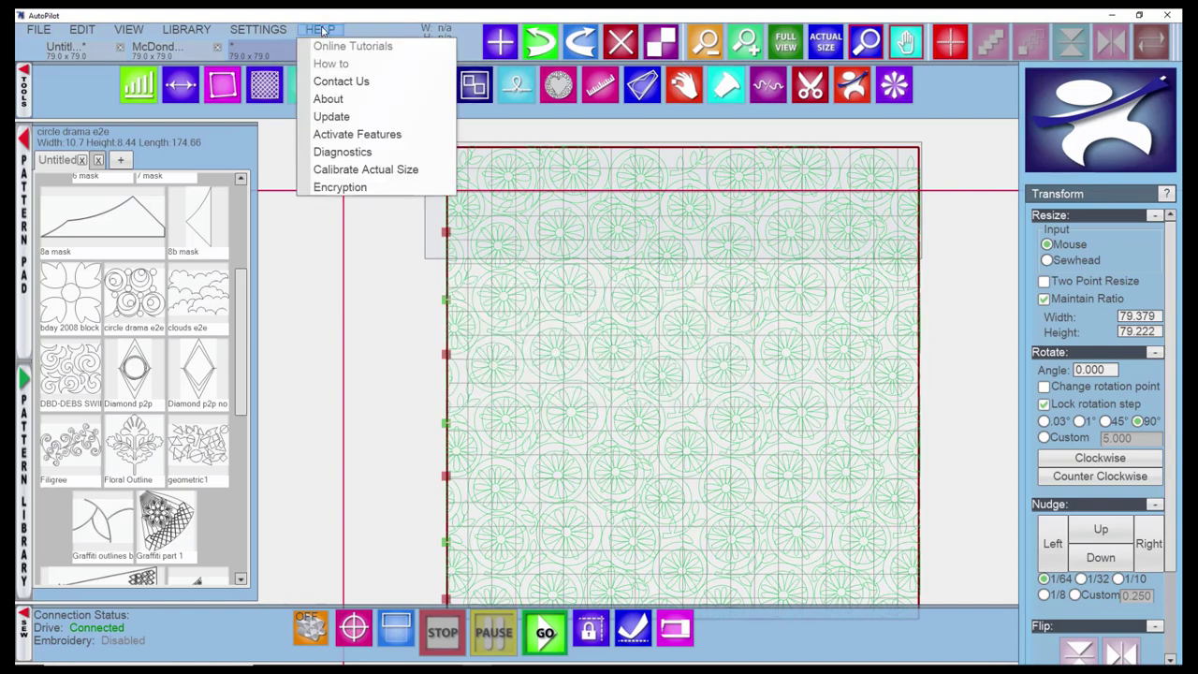
Open Diagnostics and read the help explanations for Minimum Sew Speed and Jump Speed.
click(342, 152)
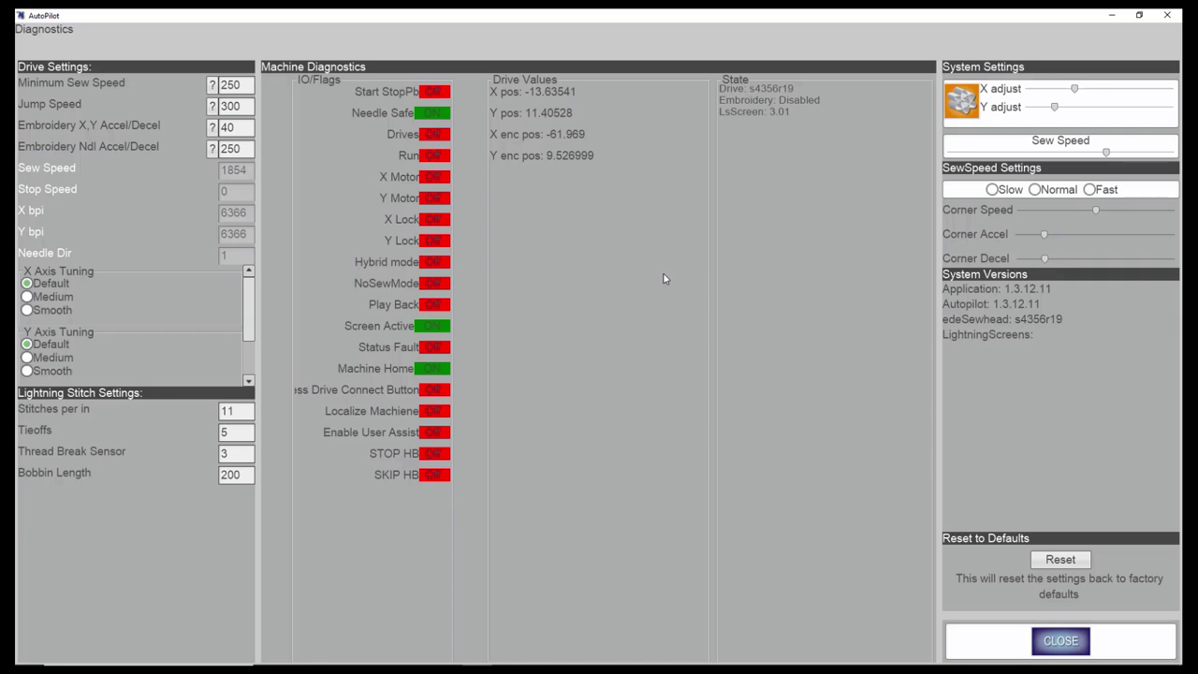
click(213, 86)
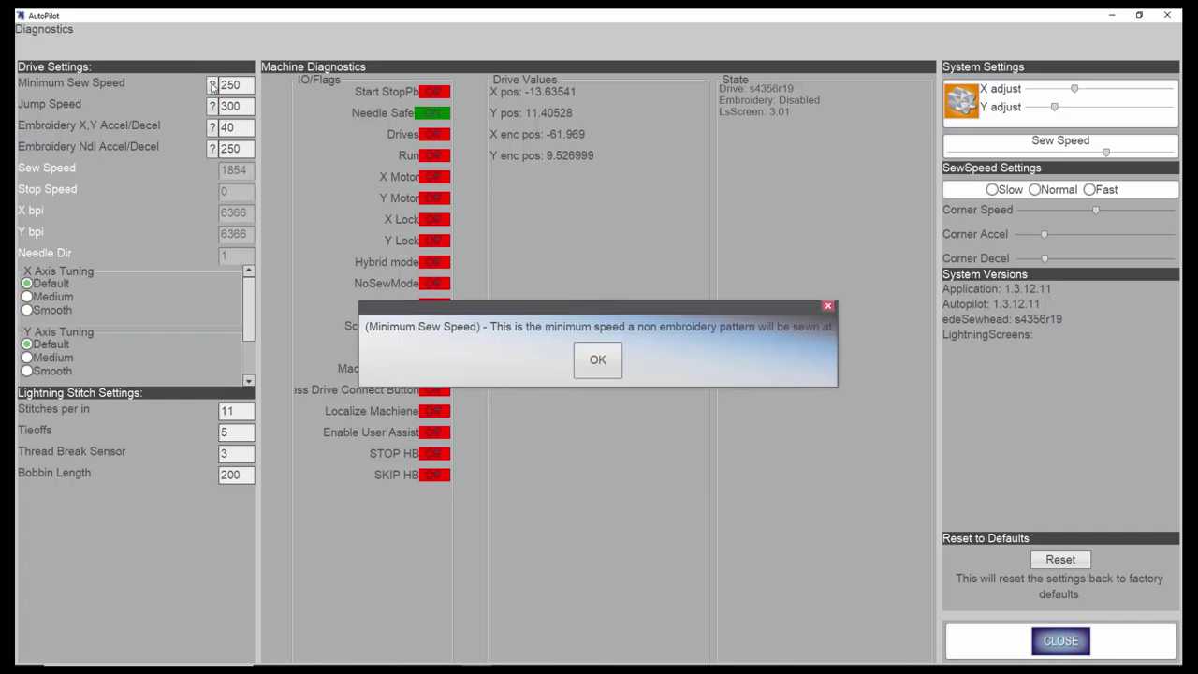
click(599, 370)
click(212, 106)
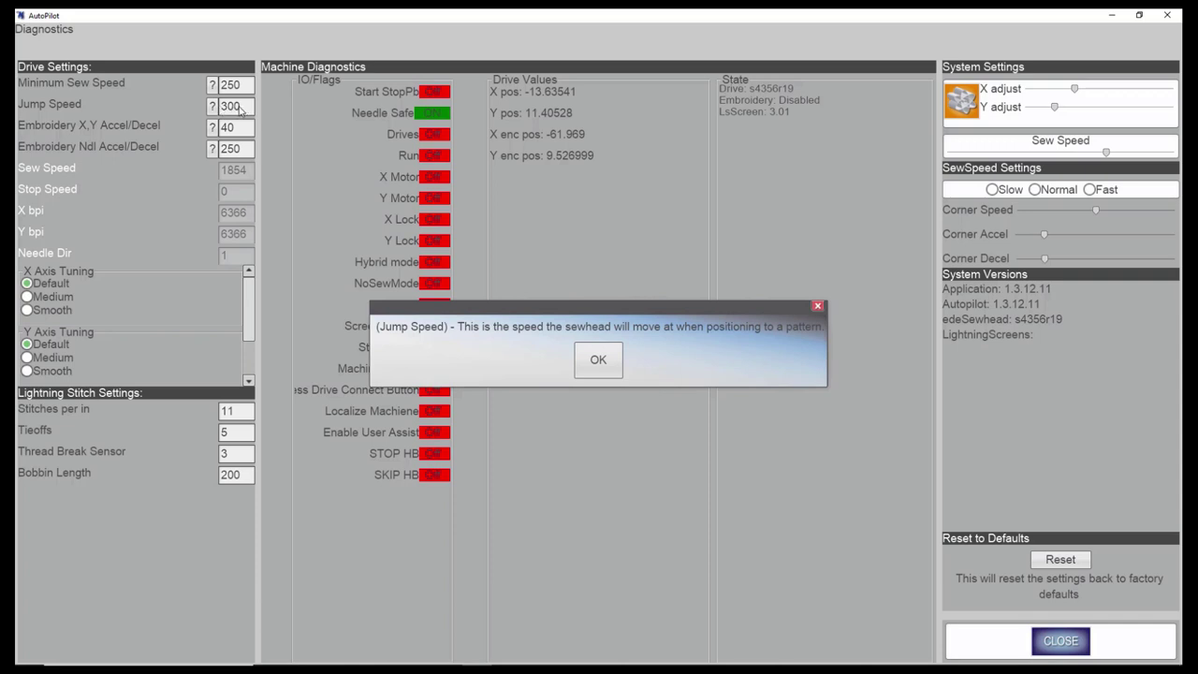
click(597, 361)
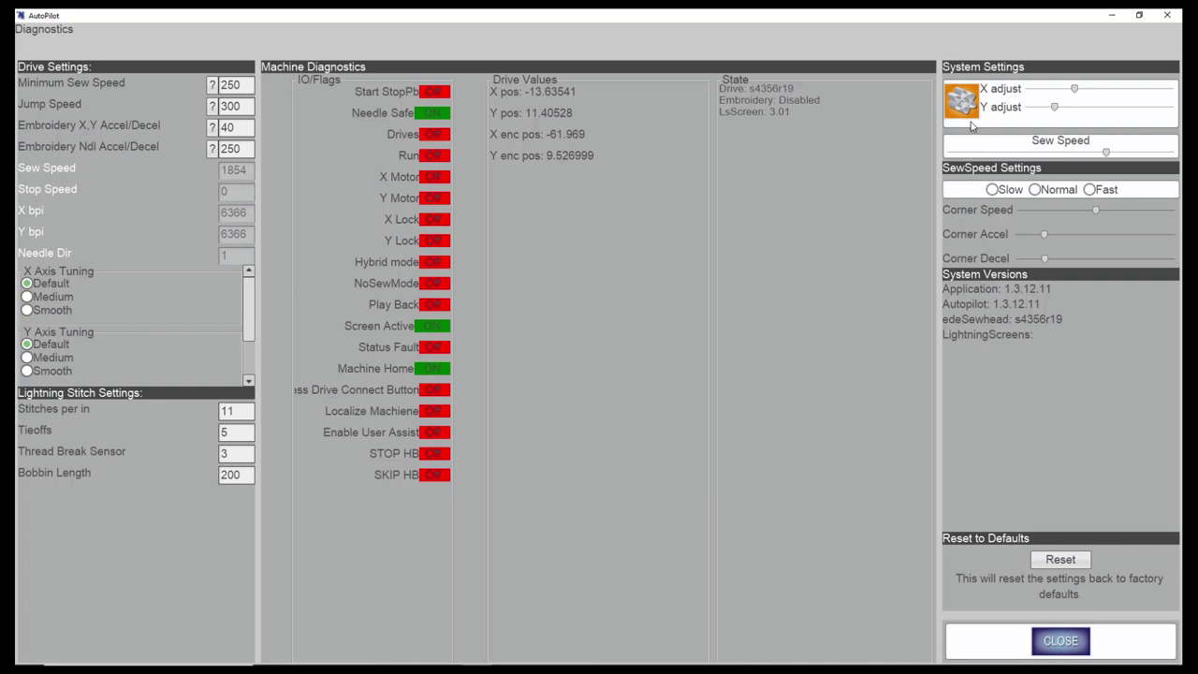
Open the System Settings view in the Diagnostics window.
click(964, 118)
Close Diagnostics and view the Calibrate Actual Size screen without changing it.
click(1055, 644)
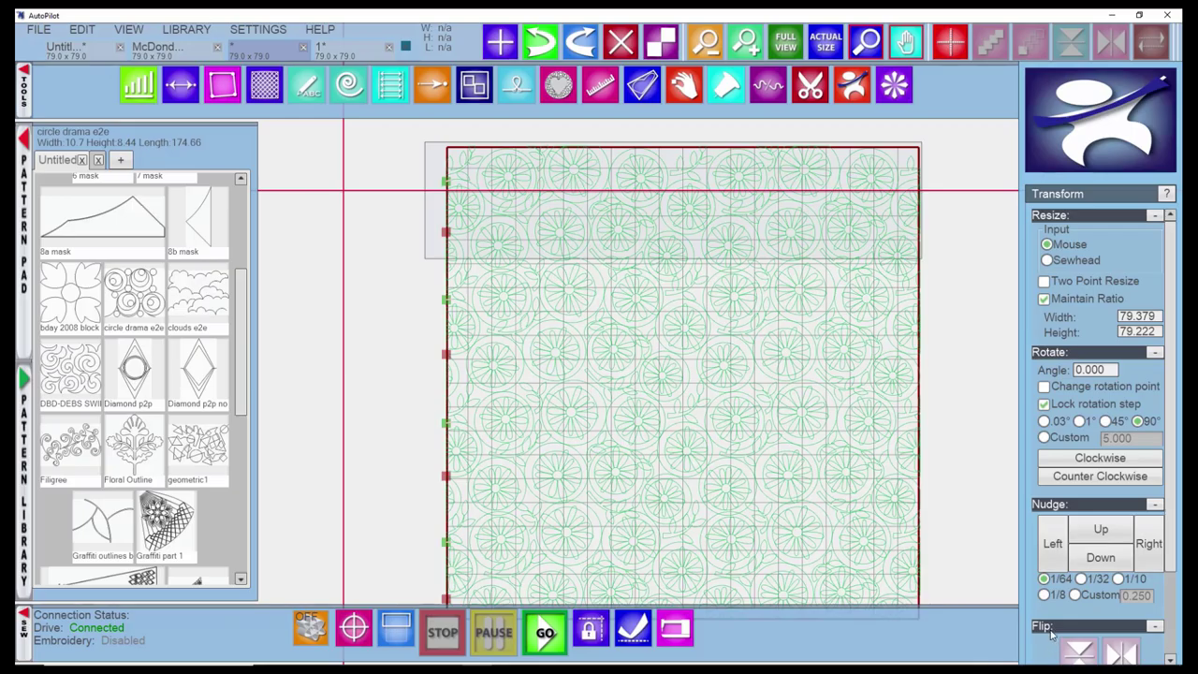
click(319, 30)
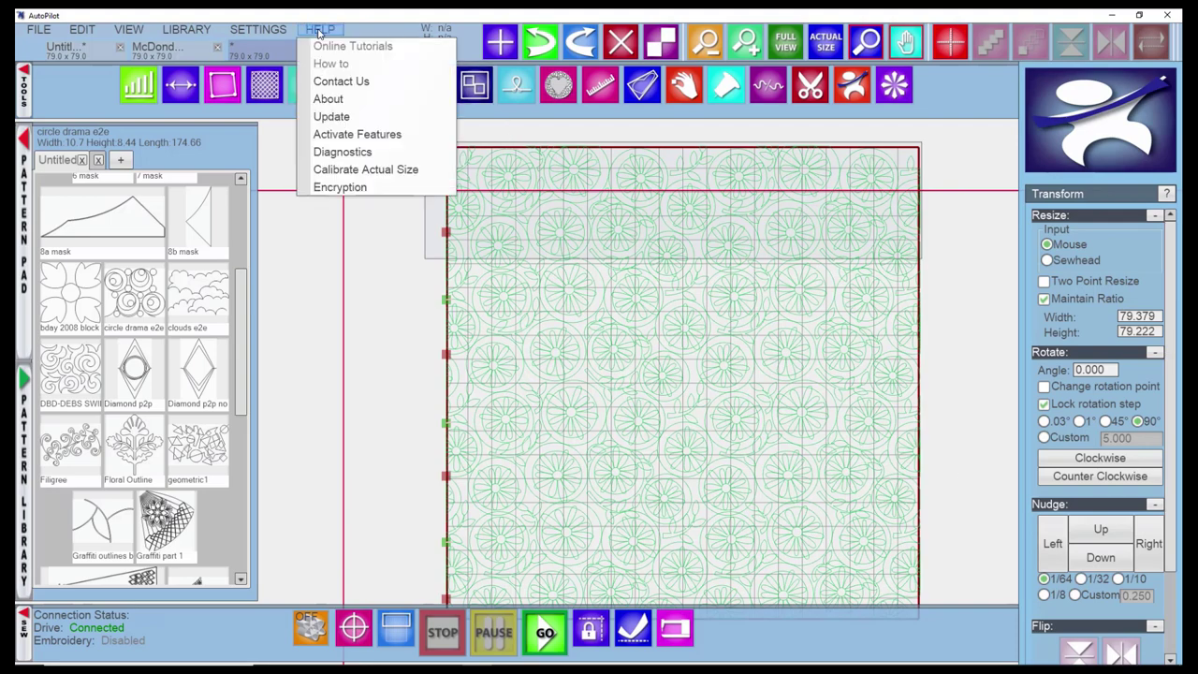
click(365, 170)
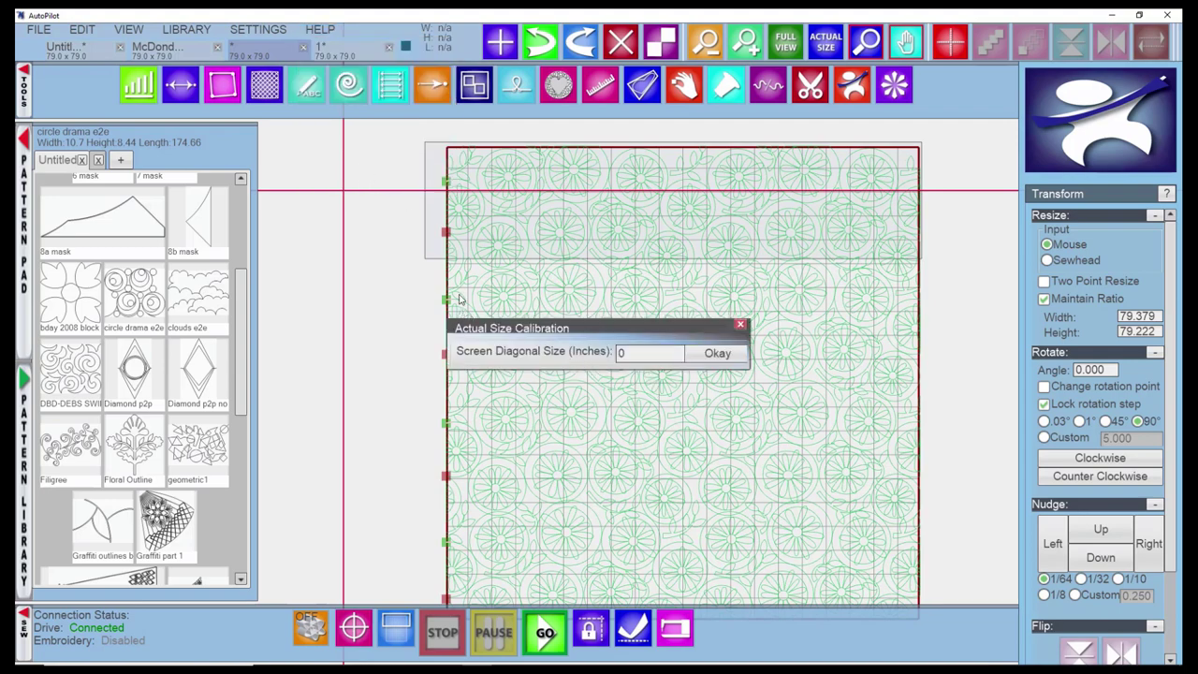
click(741, 324)
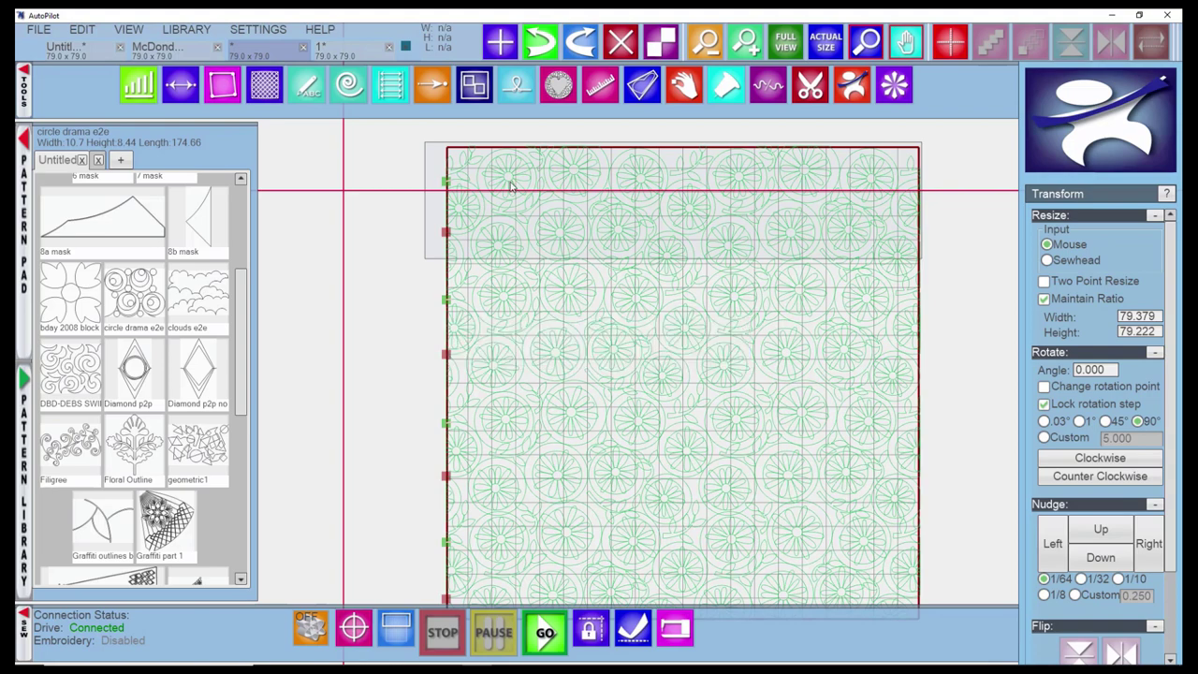
Switch to the 1* quilt, show its motifs at actual size, and reopen HELP.
scroll(507, 188, up, 5)
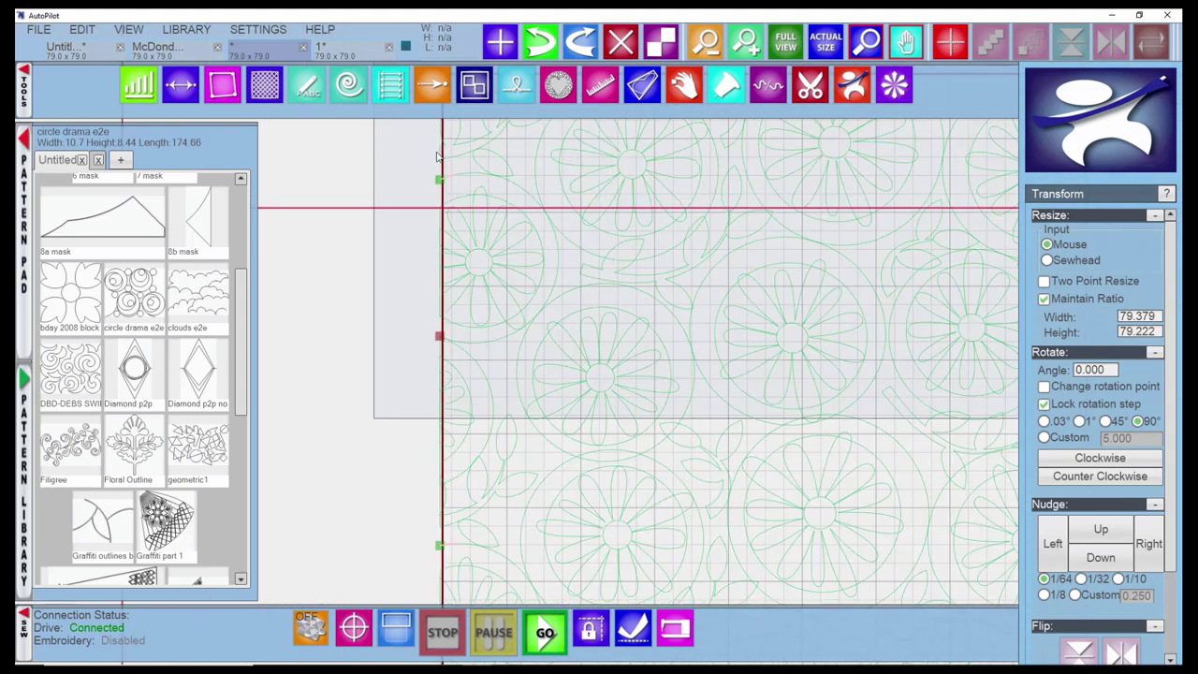
click(368, 56)
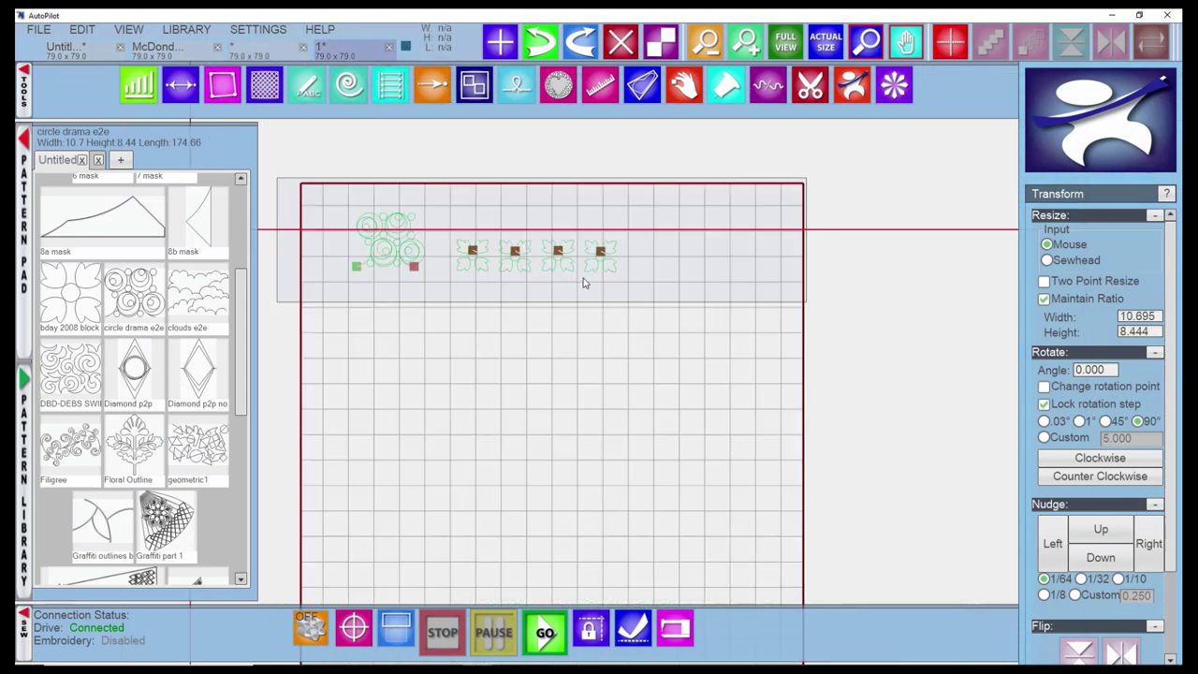
scroll(591, 267, up, 3)
scroll(599, 246, up, 1)
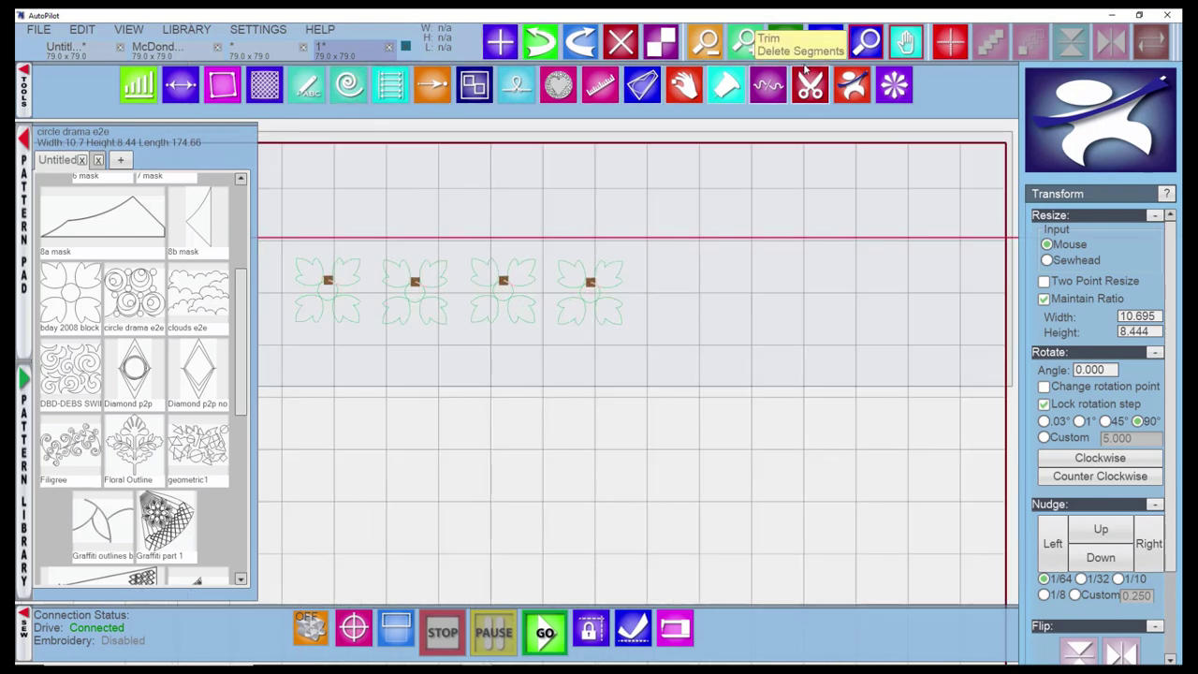
click(825, 46)
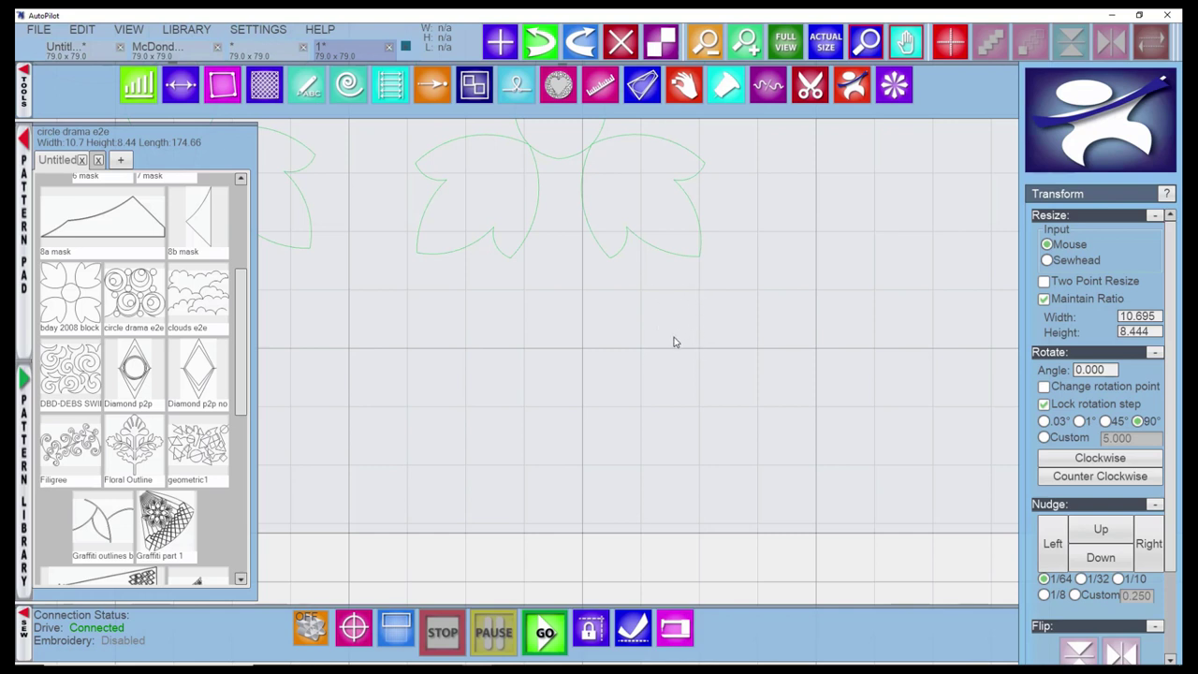
click(319, 31)
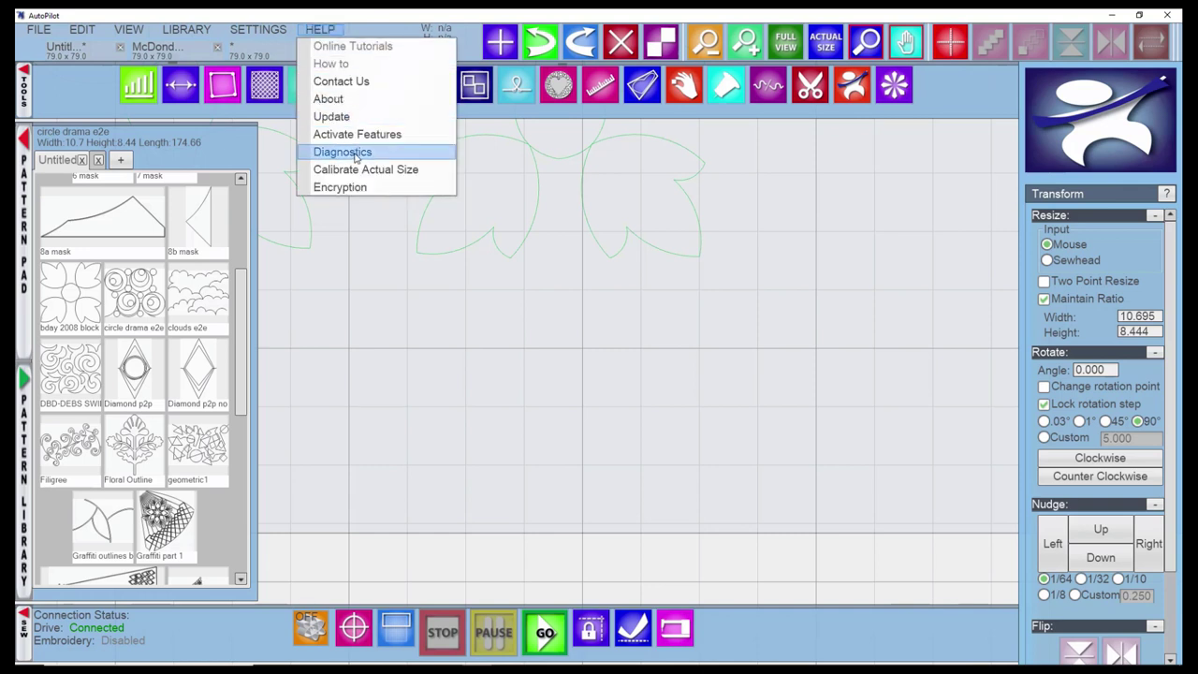
click(349, 188)
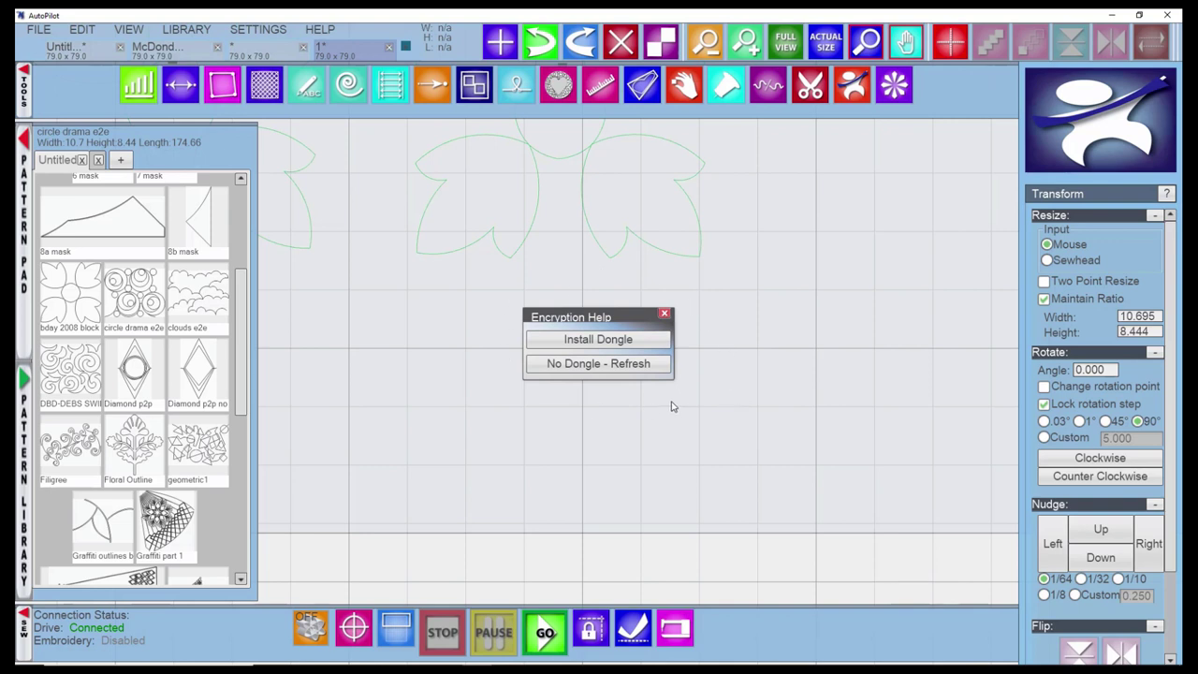
click(664, 315)
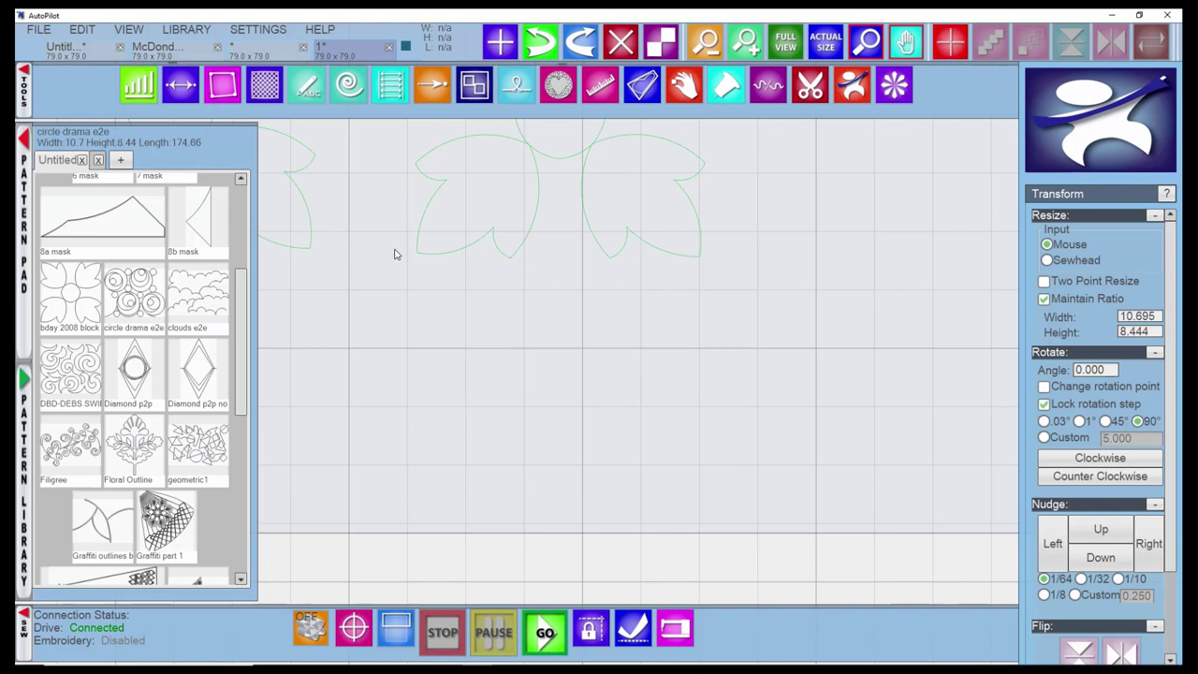